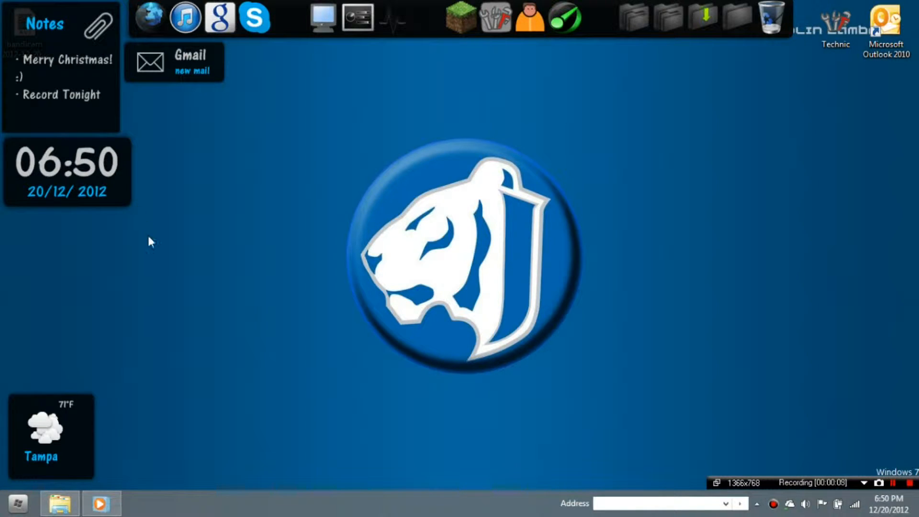
- Play the sample Christmas outro video muted, pause it, and close Windows Media Player
drag(151, 231, 1, 134)
click(111, 503)
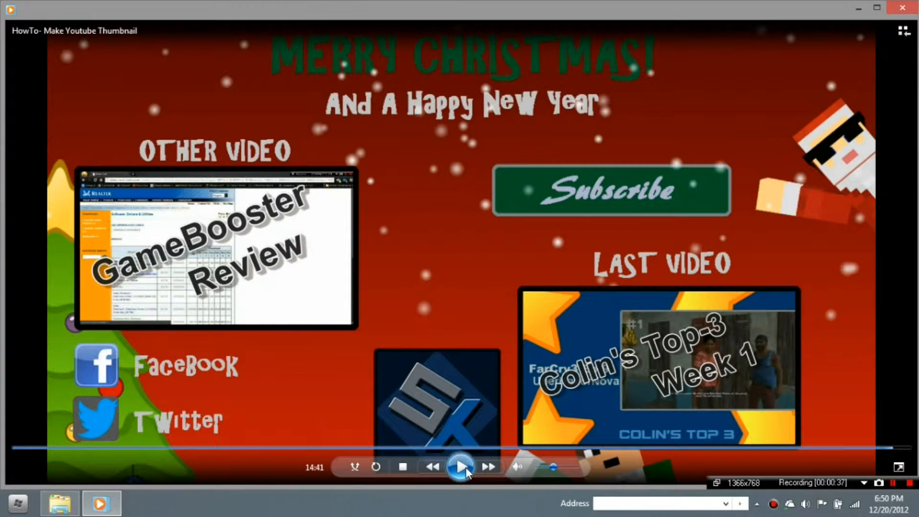
click(519, 466)
click(461, 466)
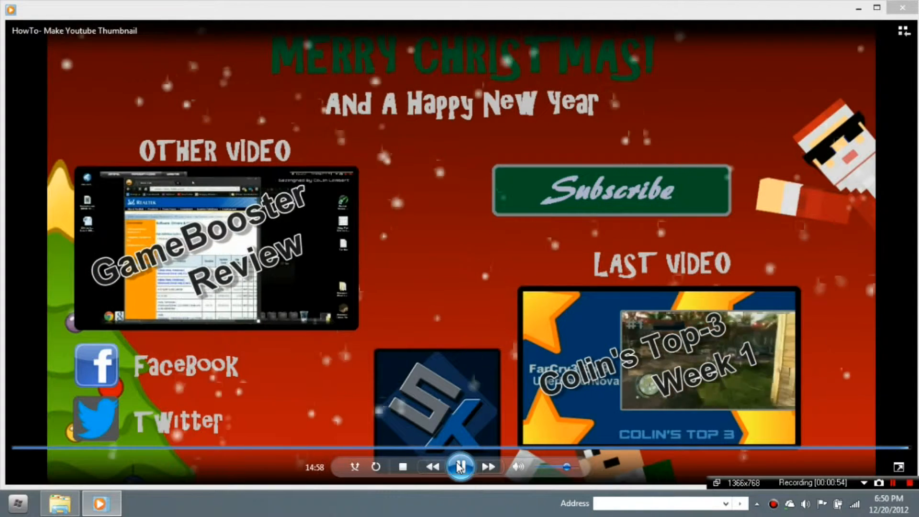
click(460, 467)
click(896, 9)
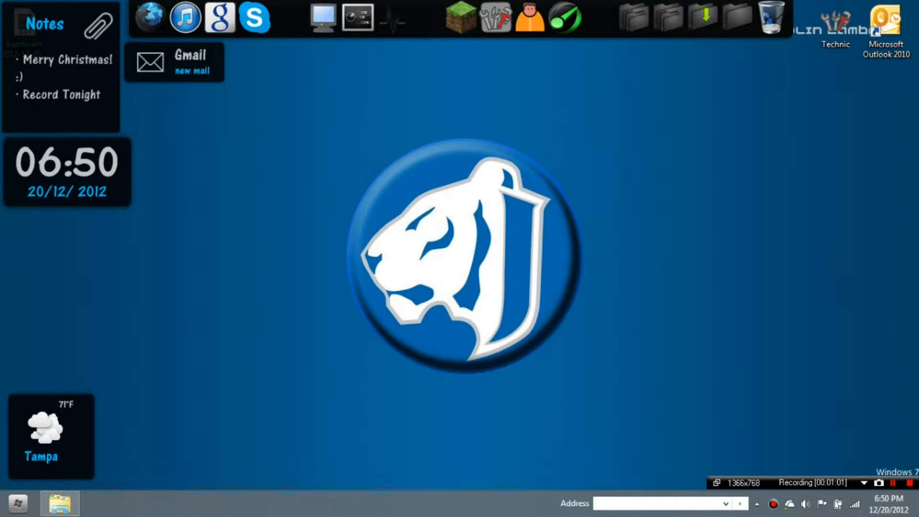
- Launch Photoshop CS6 from the side dock
click(899, 219)
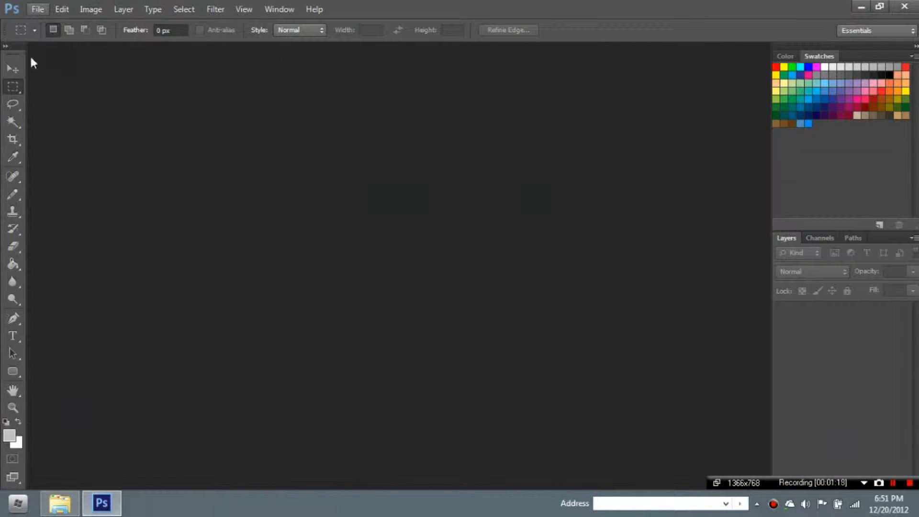
- Create a new transparent document 'Test', 1280 × 720 pixels
click(29, 8)
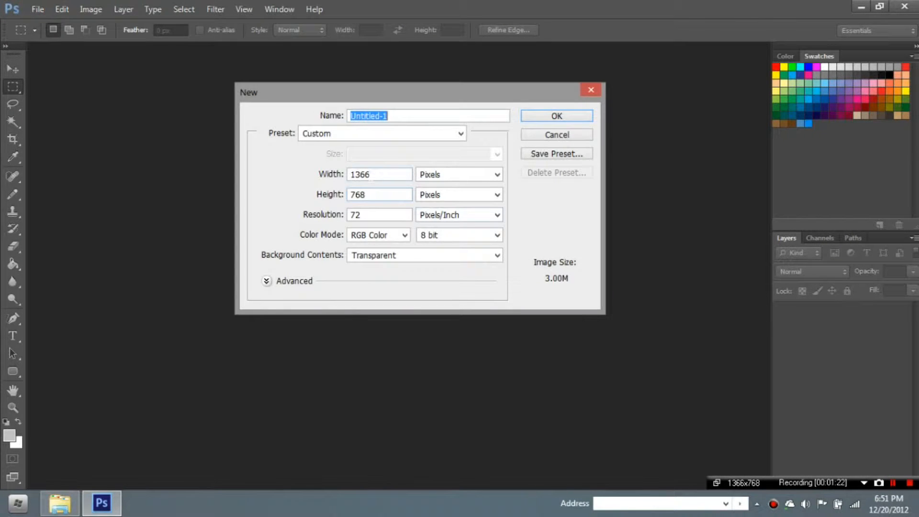
click(371, 175)
key(BackSpace)
key(BackSpace)
key(BackSpace)
key(BackSpace)
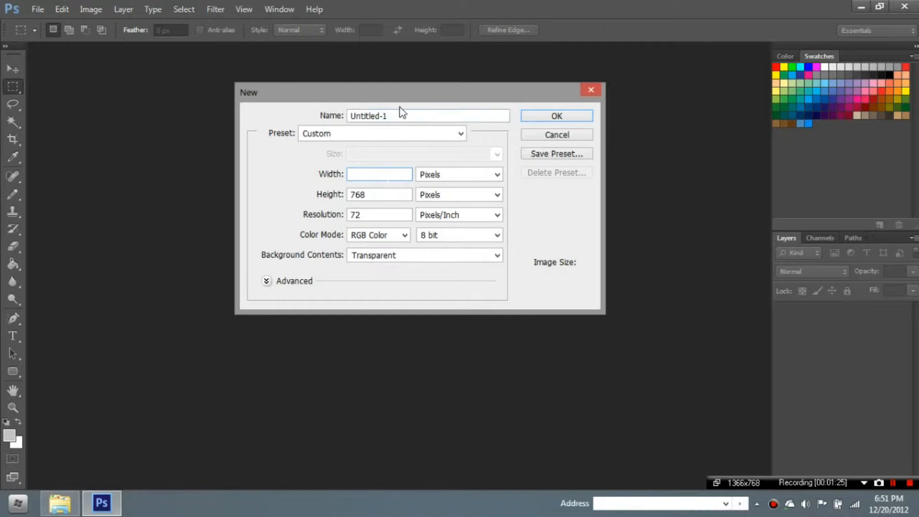
text(1)
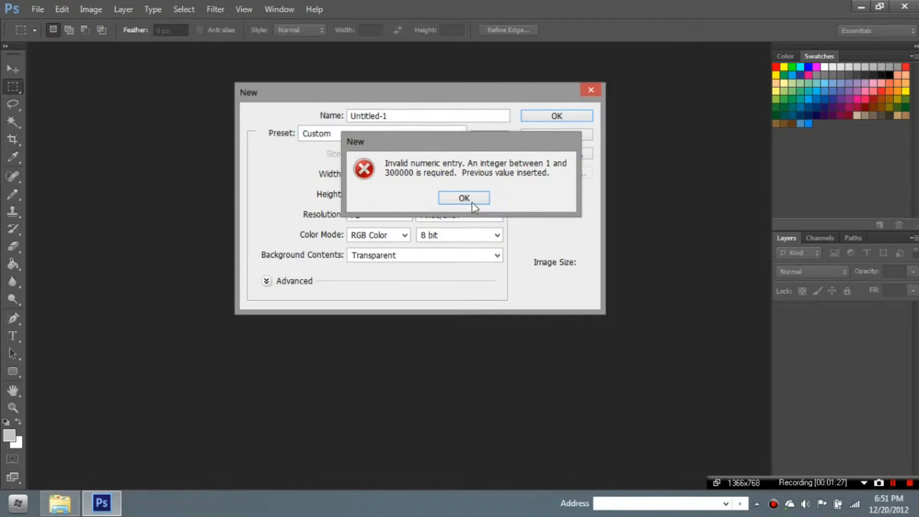
click(472, 203)
key(shift+Tab)
key(shift+Tab)
key(BackSpace)
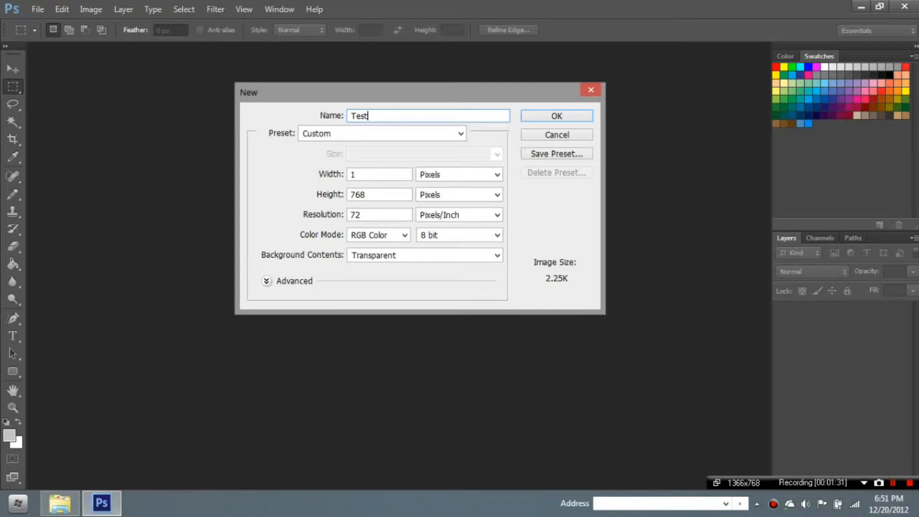
key(Tab)
key(Tab)
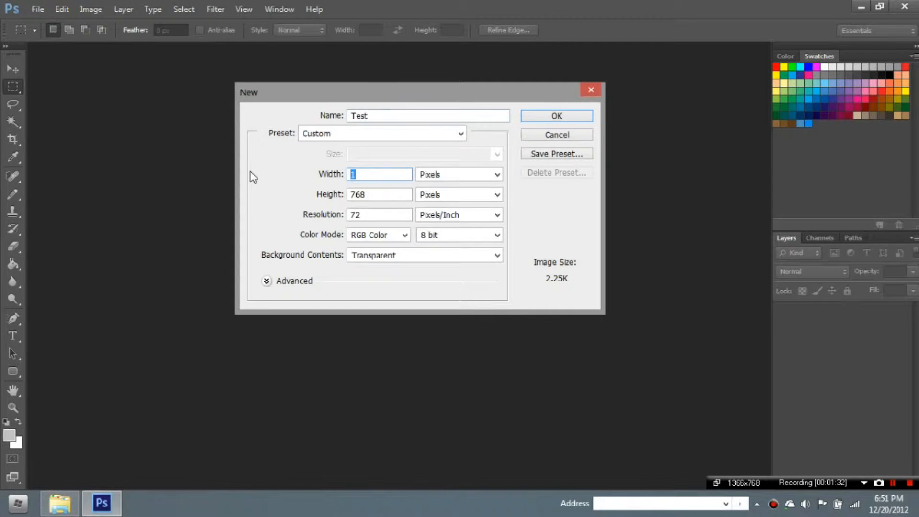
text(1280)
key(Tab)
key(Tab)
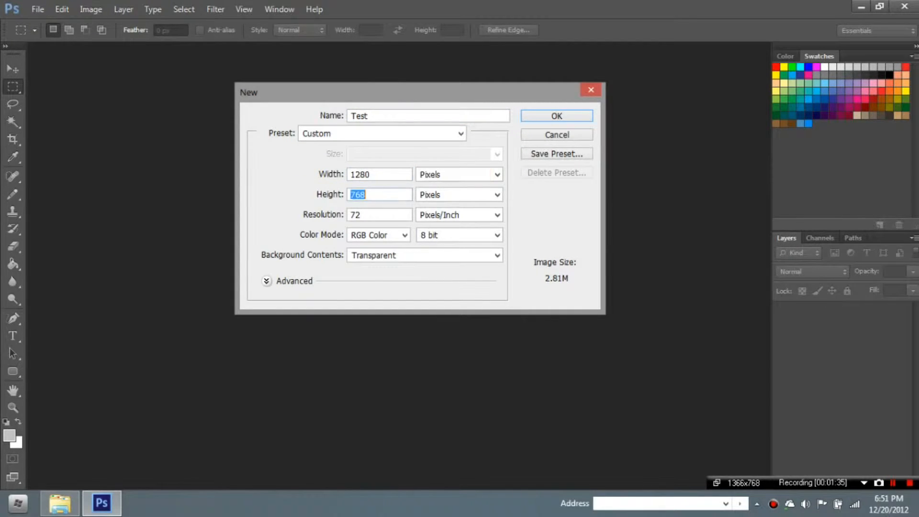
text(720)
click(556, 116)
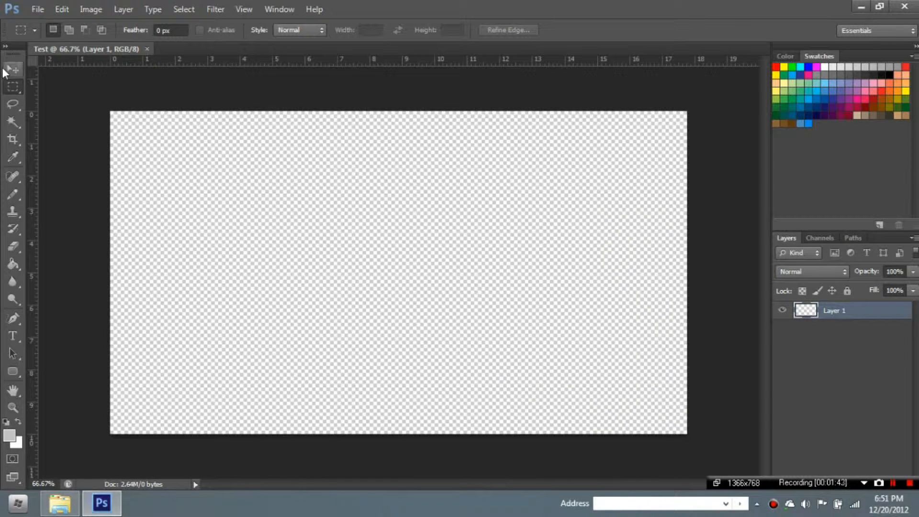
- Fill the canvas with solid white using the Paint Bucket
click(3, 68)
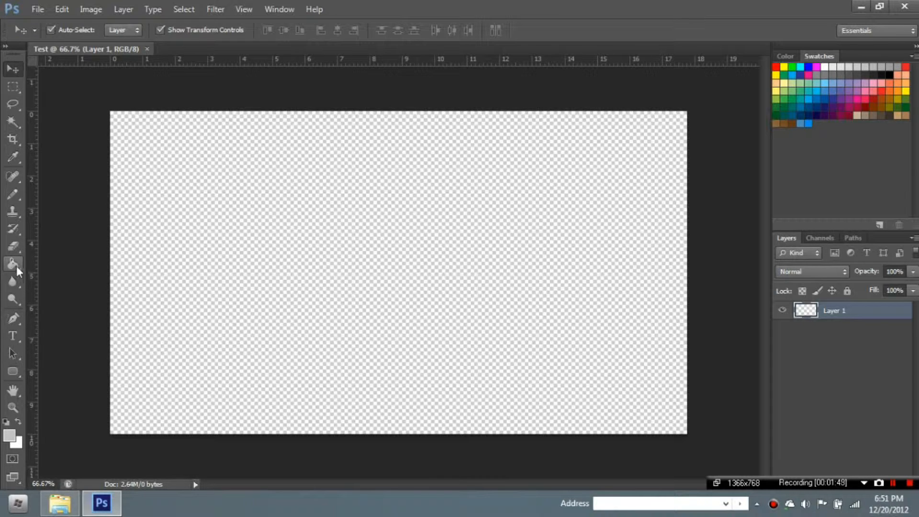
click(12, 372)
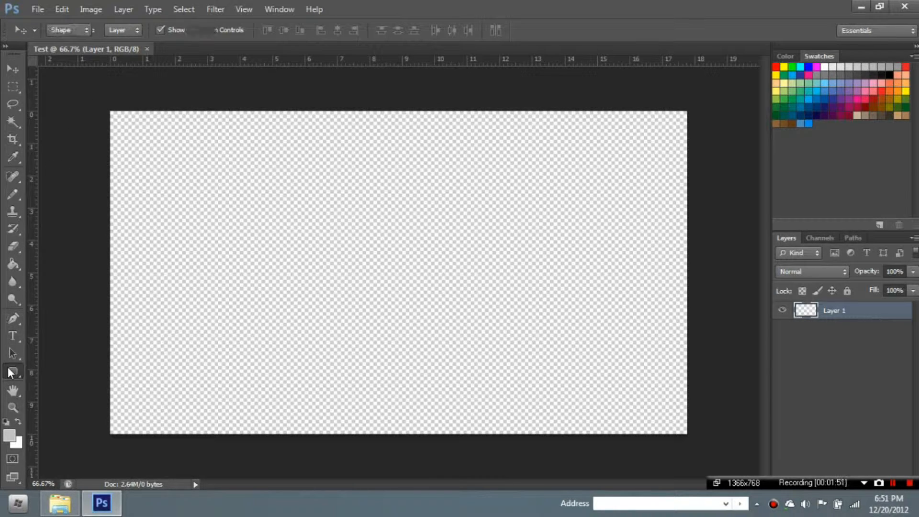
click(17, 263)
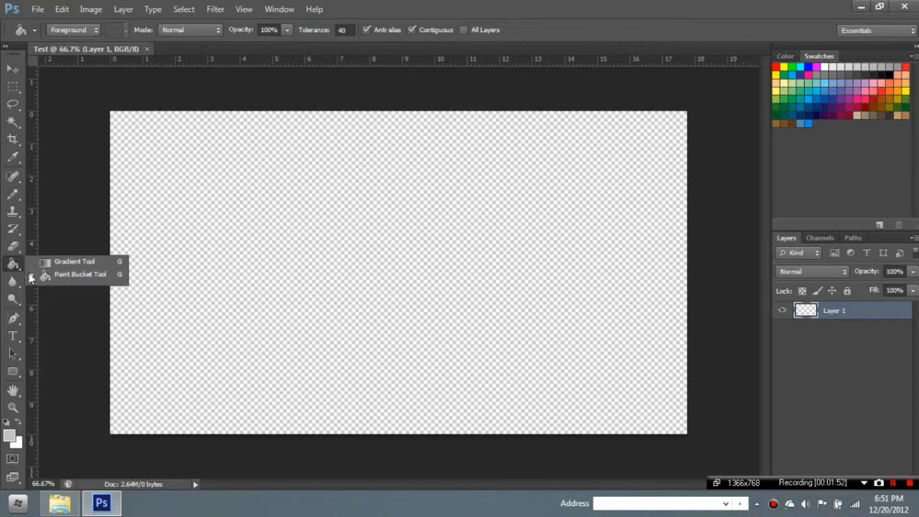
click(45, 273)
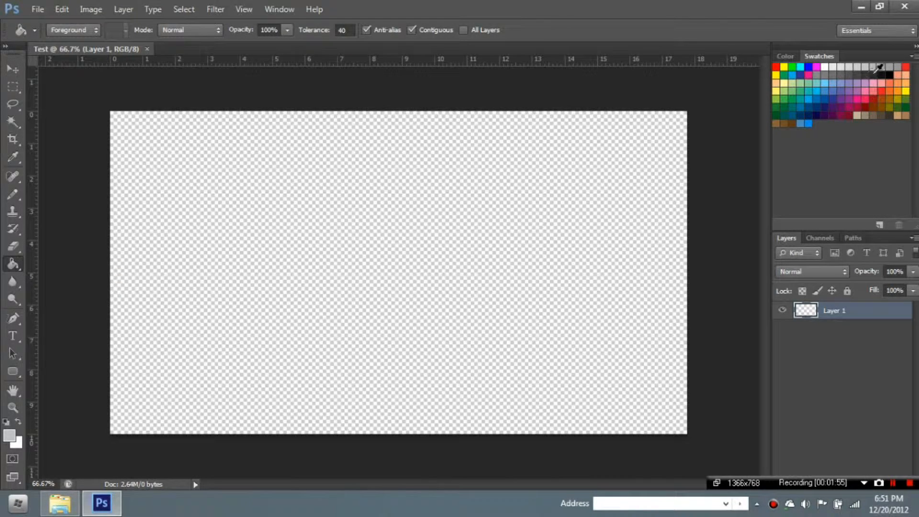
click(585, 165)
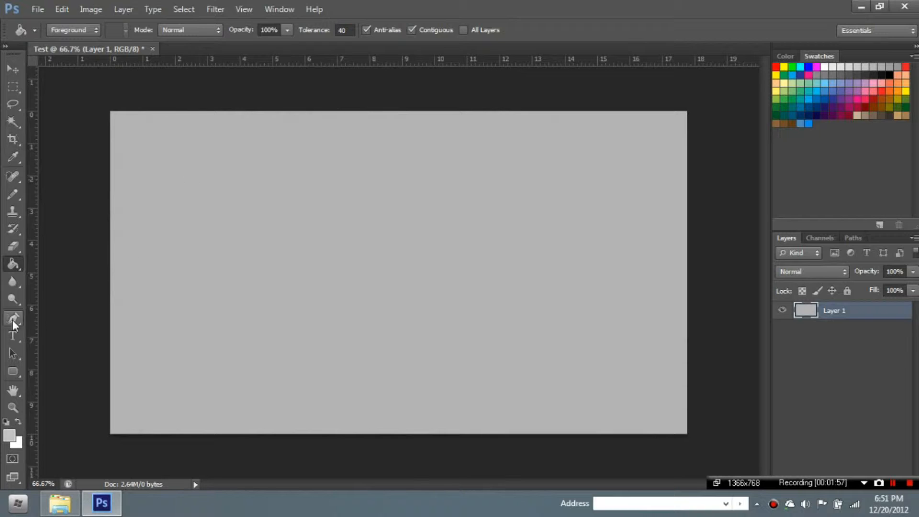
click(825, 67)
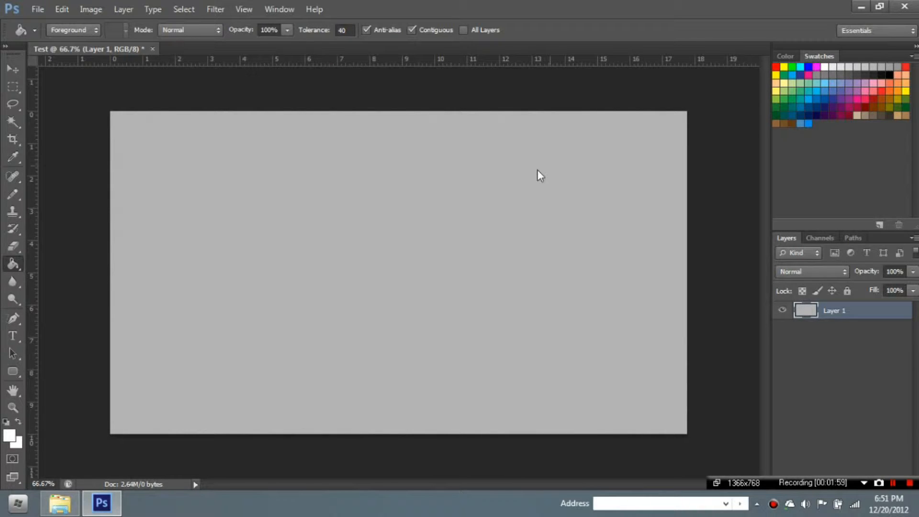
click(537, 171)
- Load the iPhone Dark Blue preset in the Gradient Tool's Gradient Editor
drag(8, 270, 35, 274)
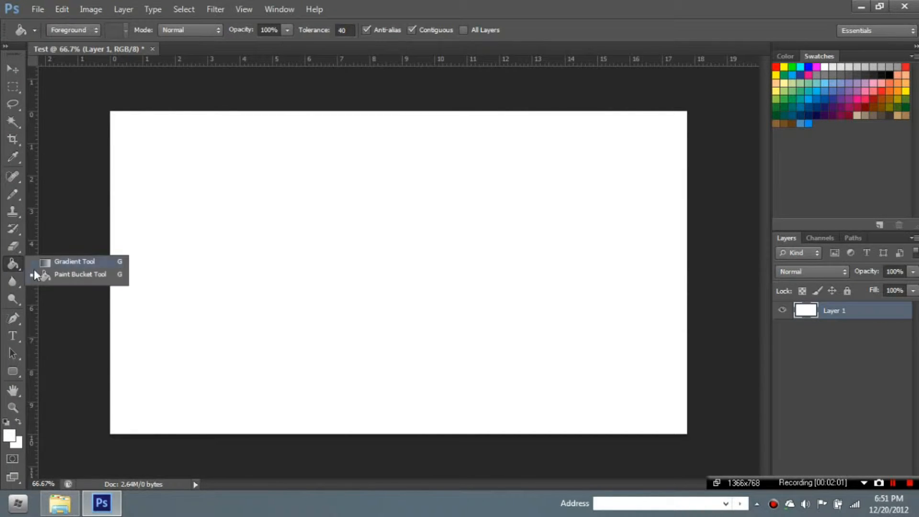
click(44, 264)
click(96, 31)
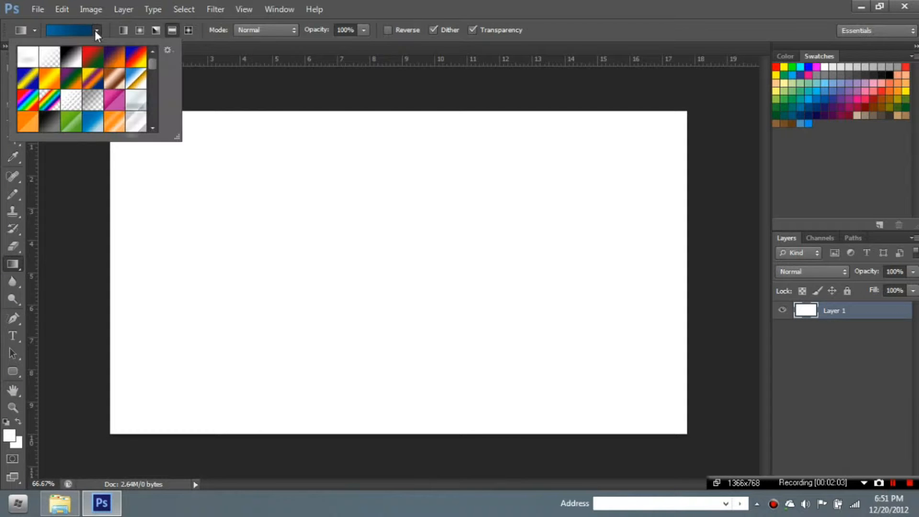
click(80, 32)
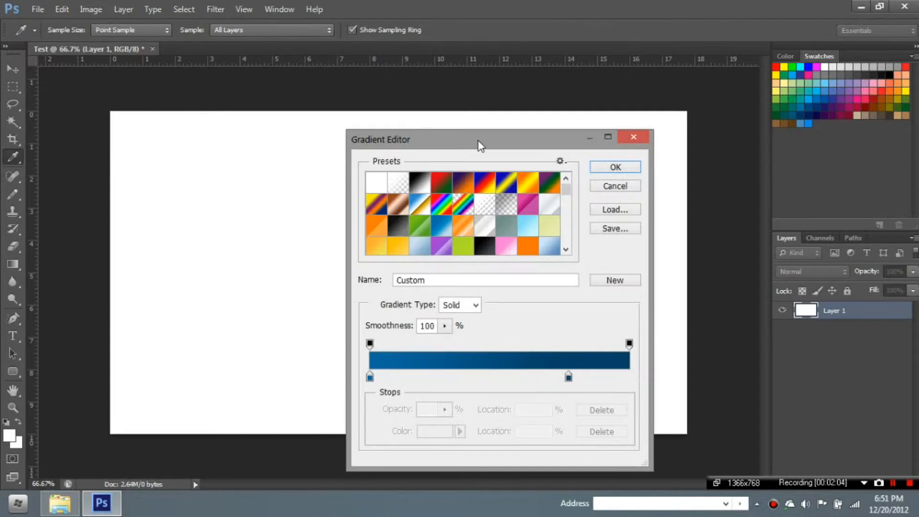
drag(499, 138, 537, 118)
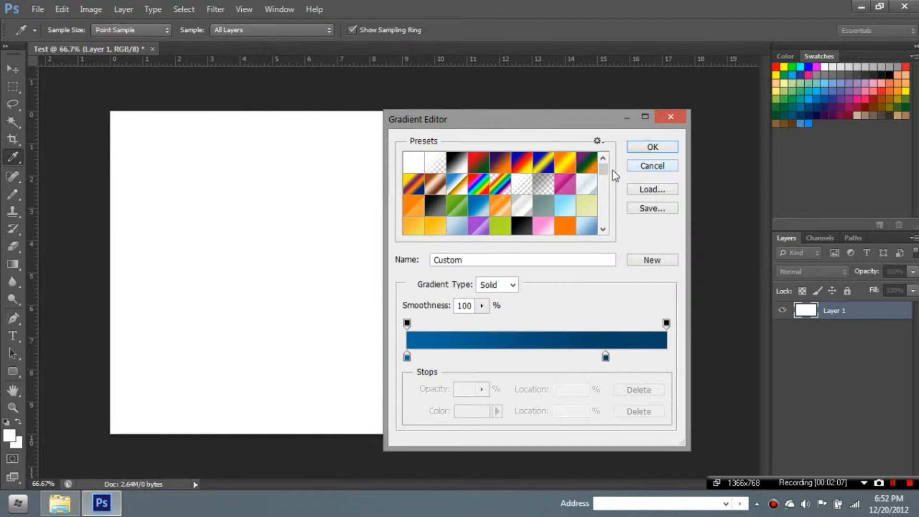
drag(606, 171, 603, 216)
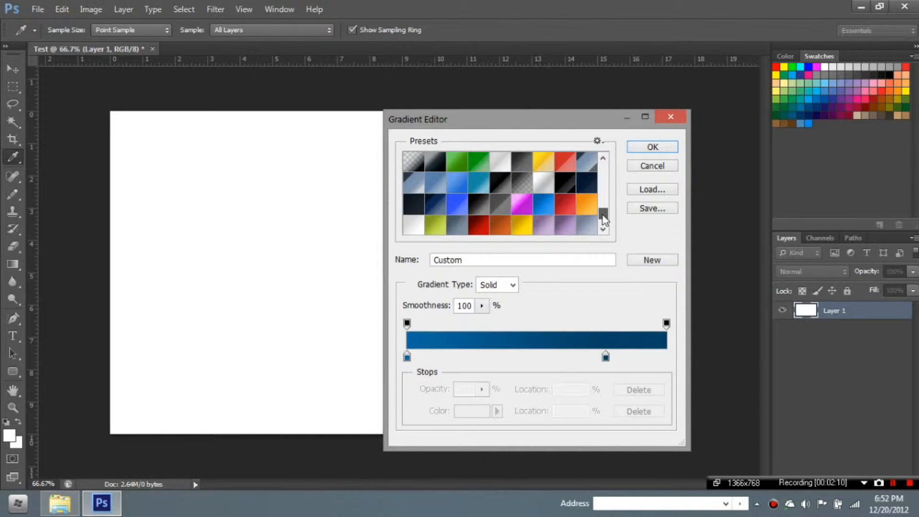
click(586, 182)
click(655, 148)
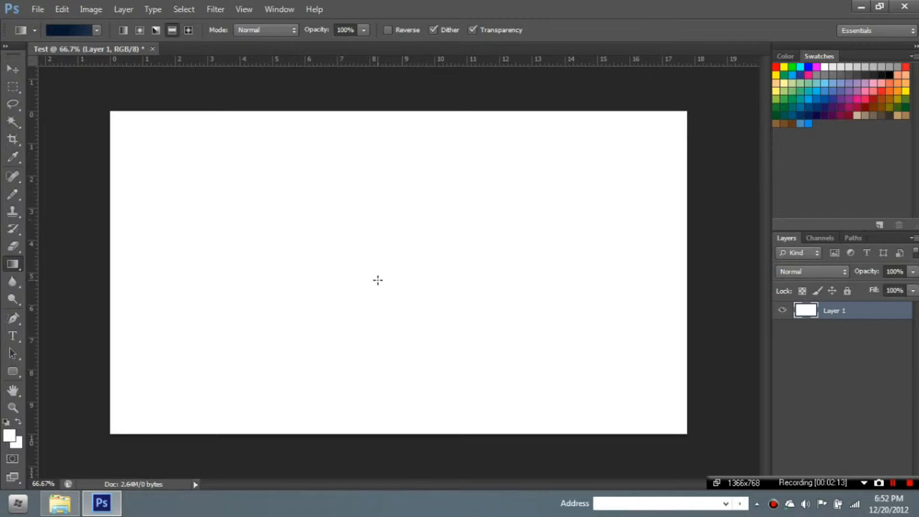
- Drag a linear navy gradient top to bottom so the canvas is darkest at the top
drag(375, 271, 371, 175)
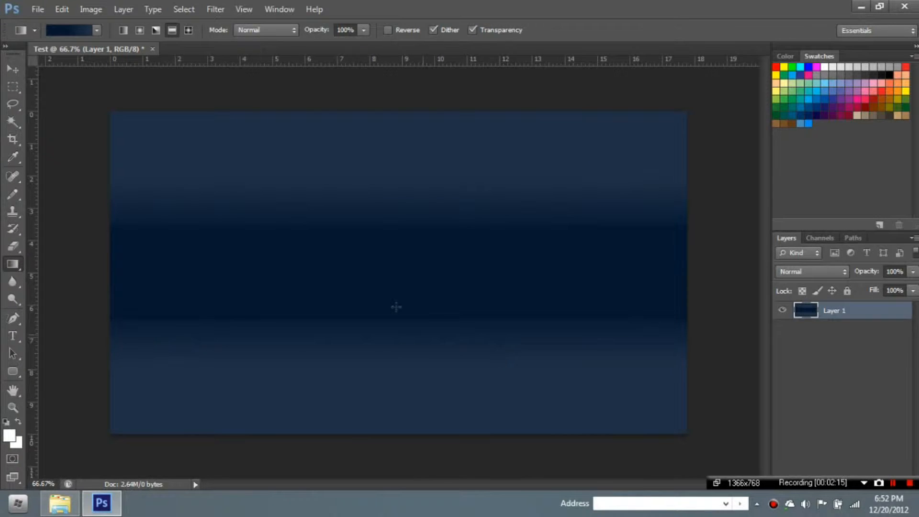
click(123, 30)
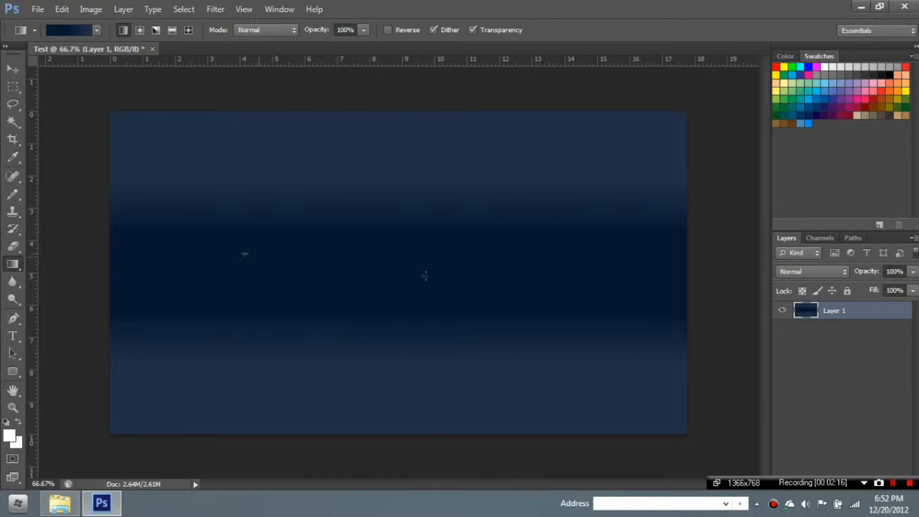
drag(244, 254, 465, 254)
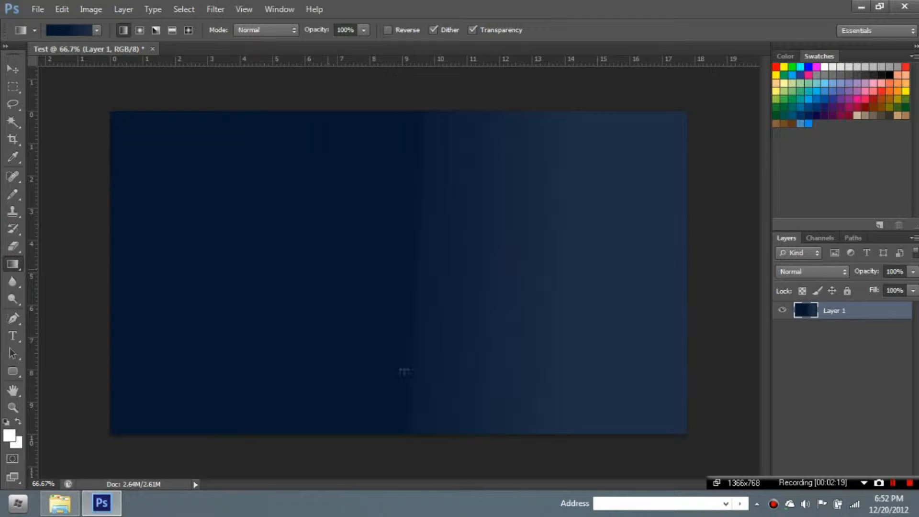
drag(405, 371, 420, 53)
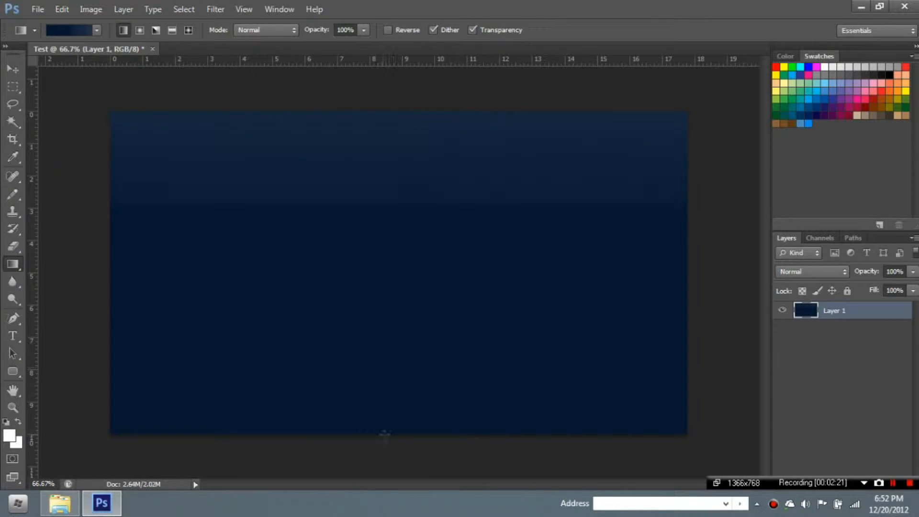
drag(393, 437, 392, 67)
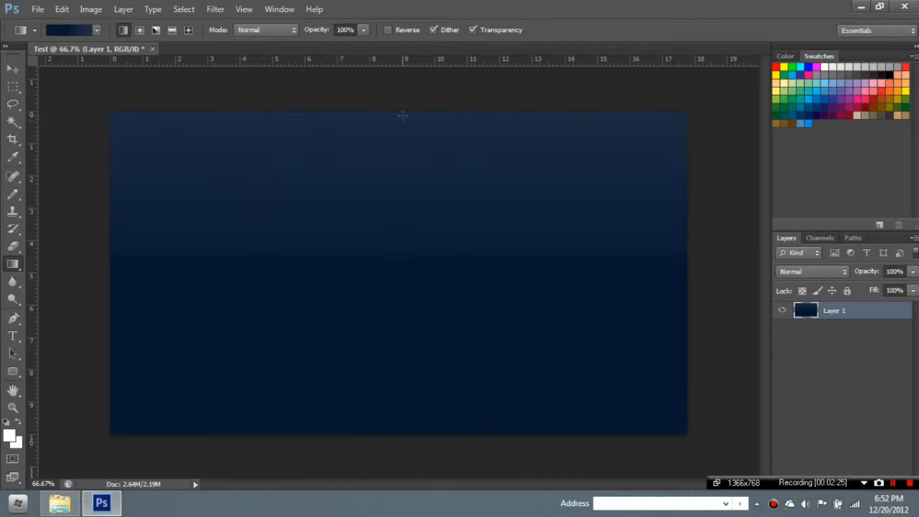
drag(403, 116, 384, 441)
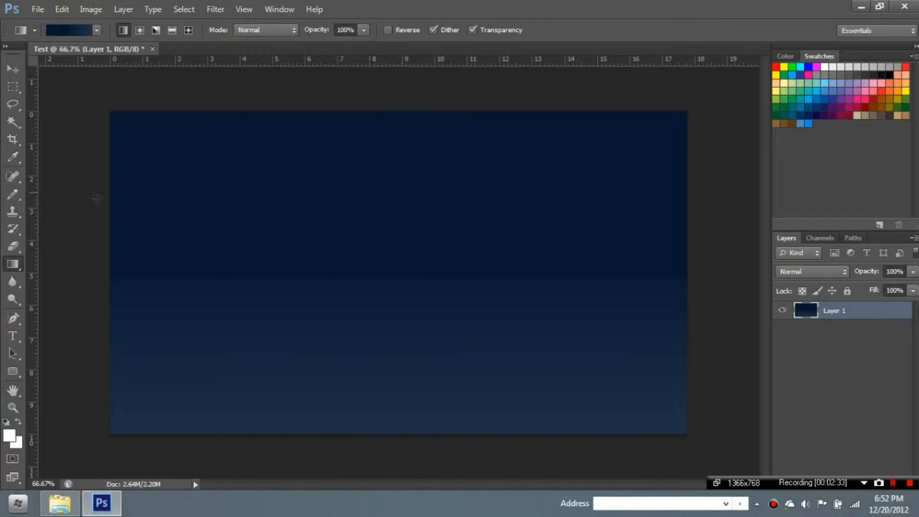
right_click(13, 265)
click(41, 278)
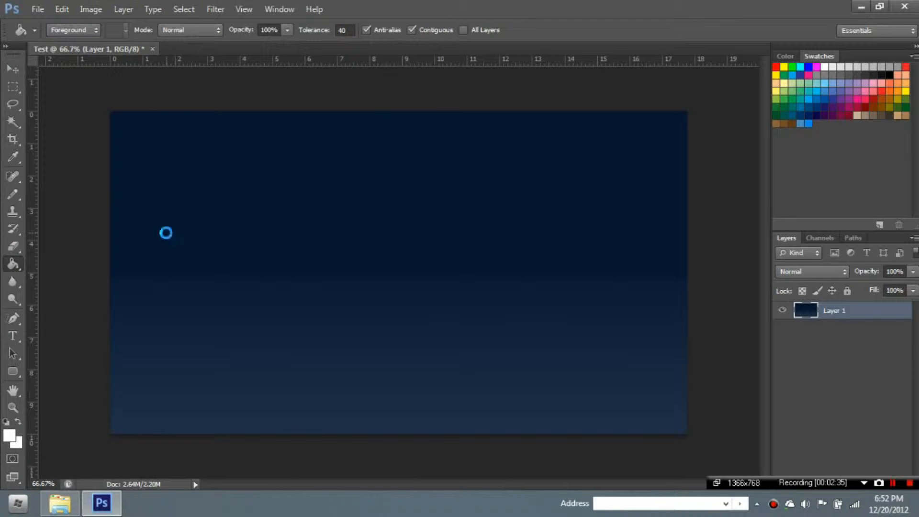
- Fill the layer white and add a Gradient Overlay using the dark navy preset
click(184, 283)
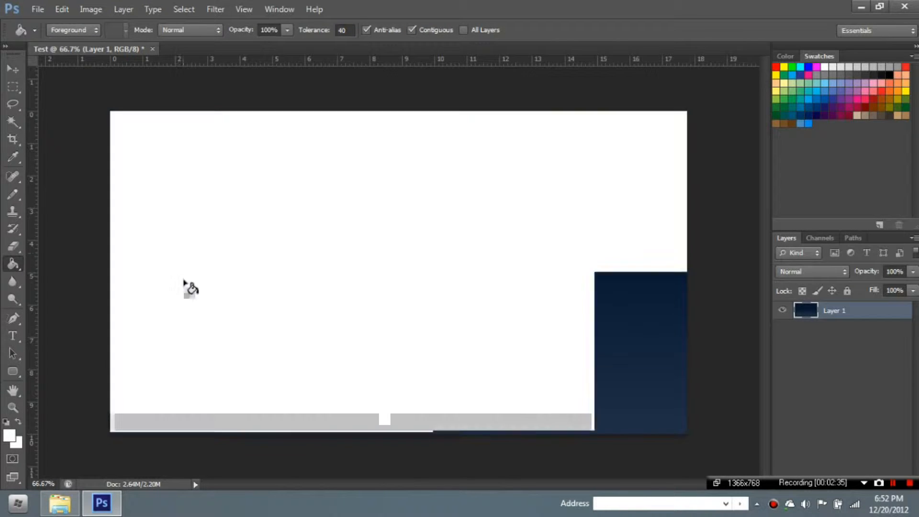
double_click(856, 307)
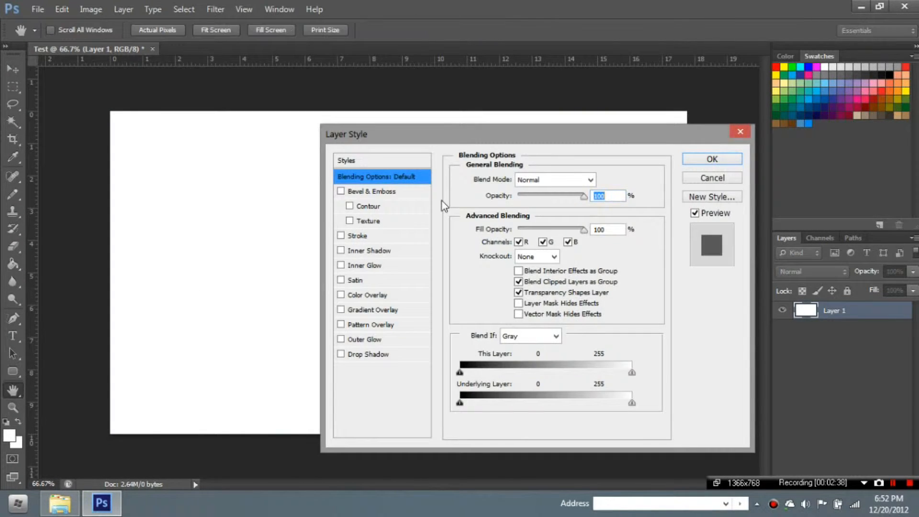
click(341, 310)
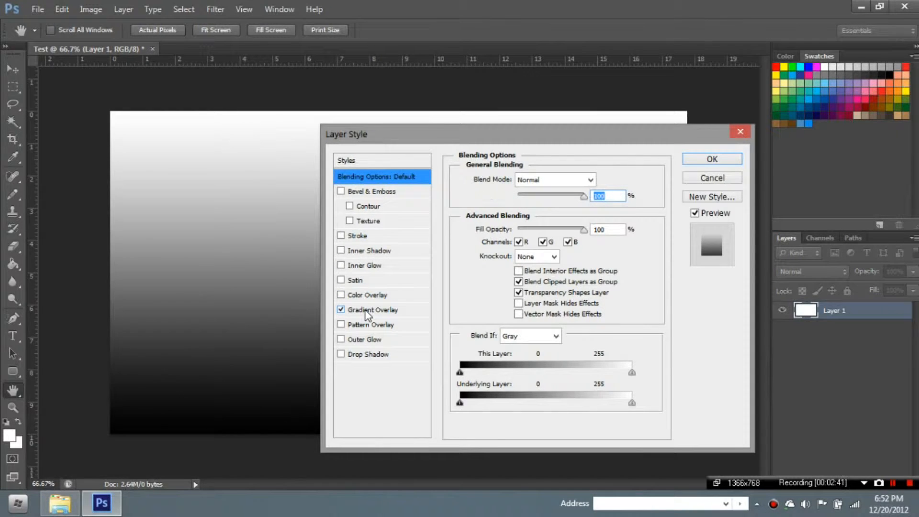
click(368, 309)
click(582, 212)
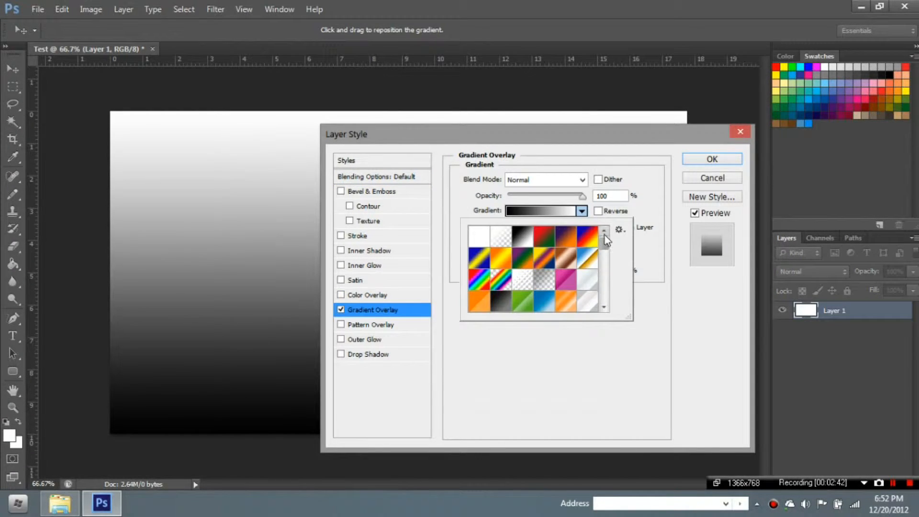
drag(604, 235, 605, 289)
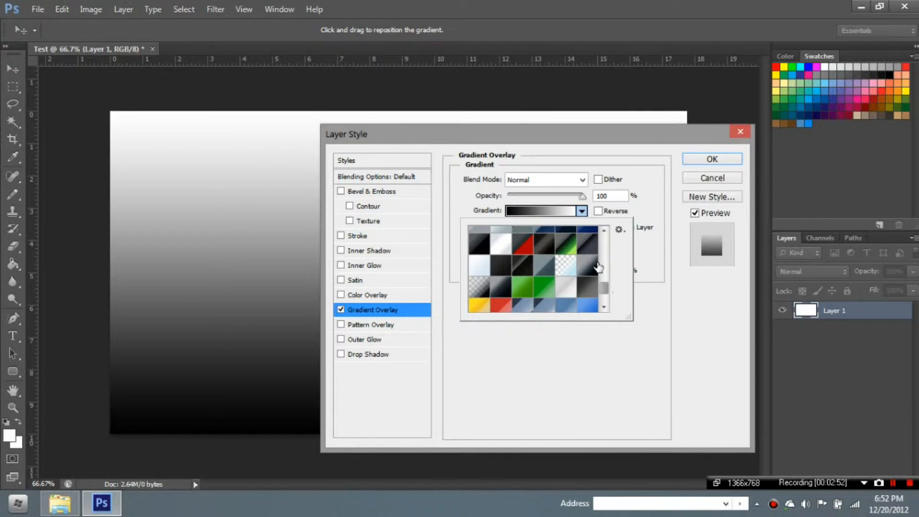
click(593, 245)
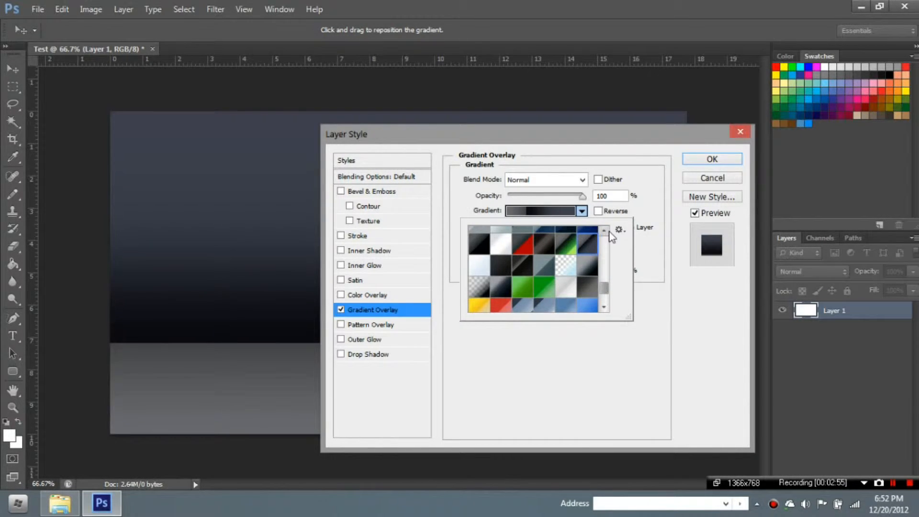
click(607, 231)
click(589, 237)
click(565, 237)
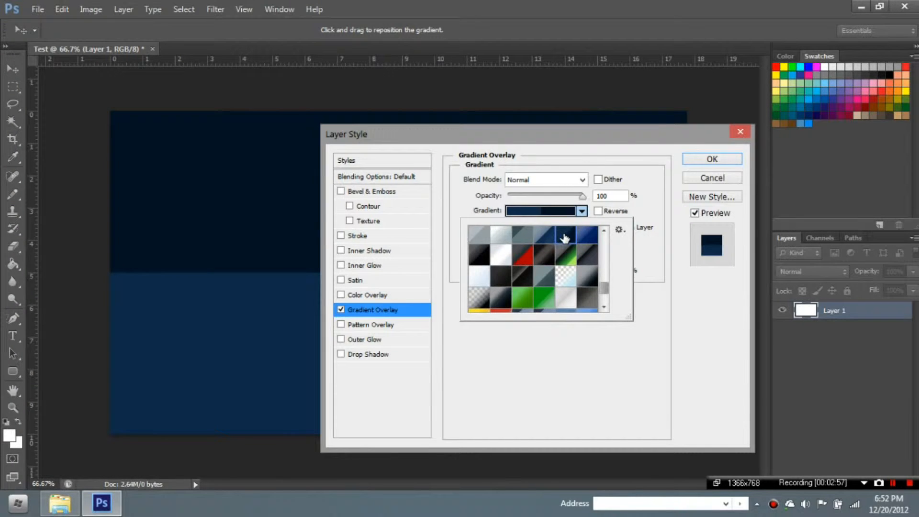
click(582, 211)
- Set the gradient overlay style to Reflected, after trying Radial, Angle and Diamond, and confirm
drag(592, 132, 852, 88)
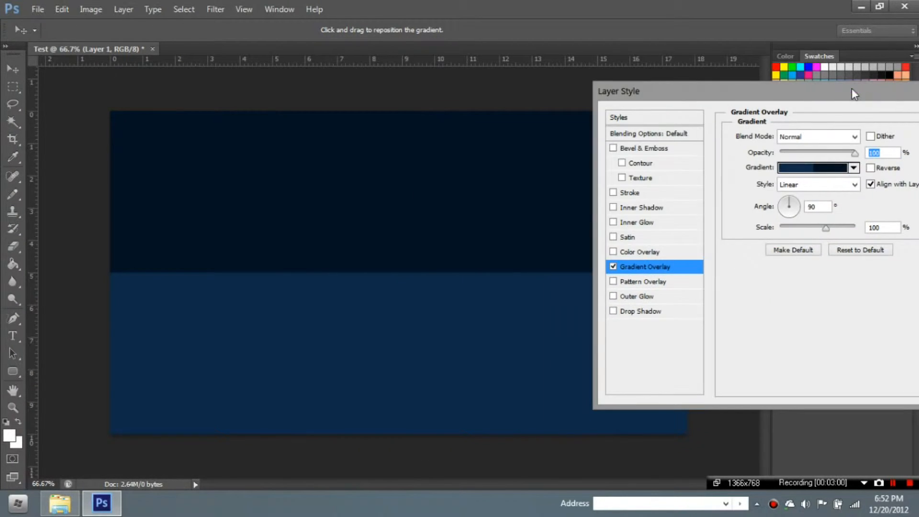
click(796, 187)
click(790, 209)
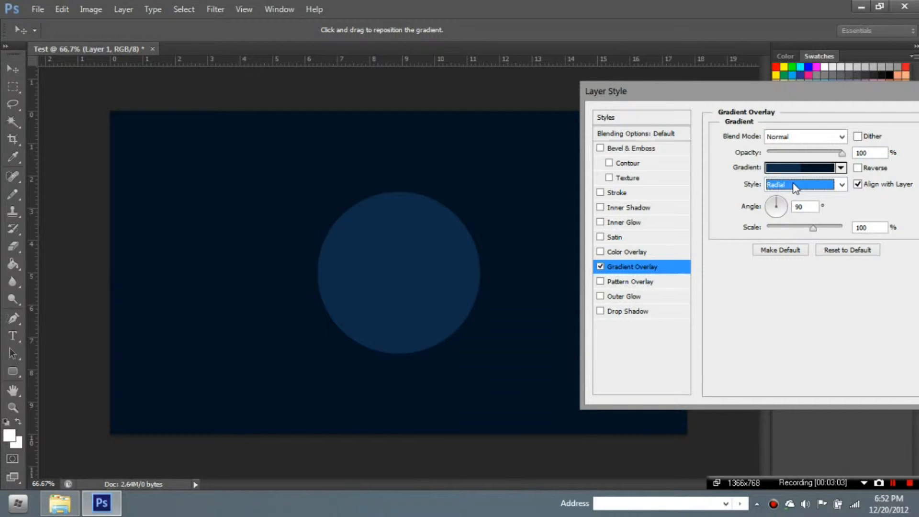
click(796, 187)
click(789, 220)
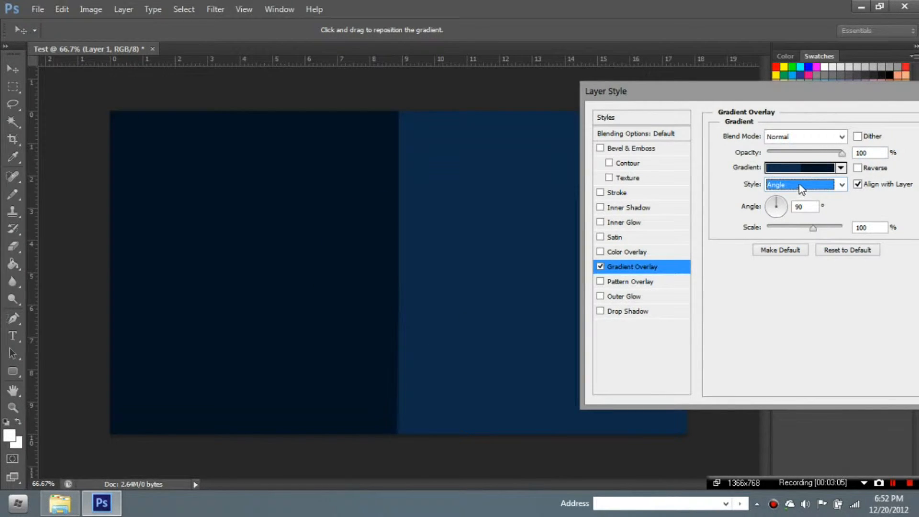
click(800, 186)
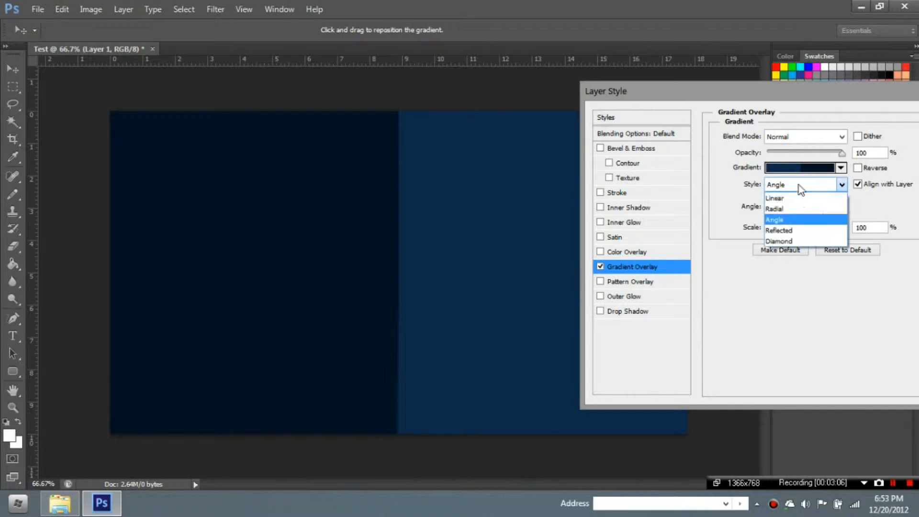
click(787, 230)
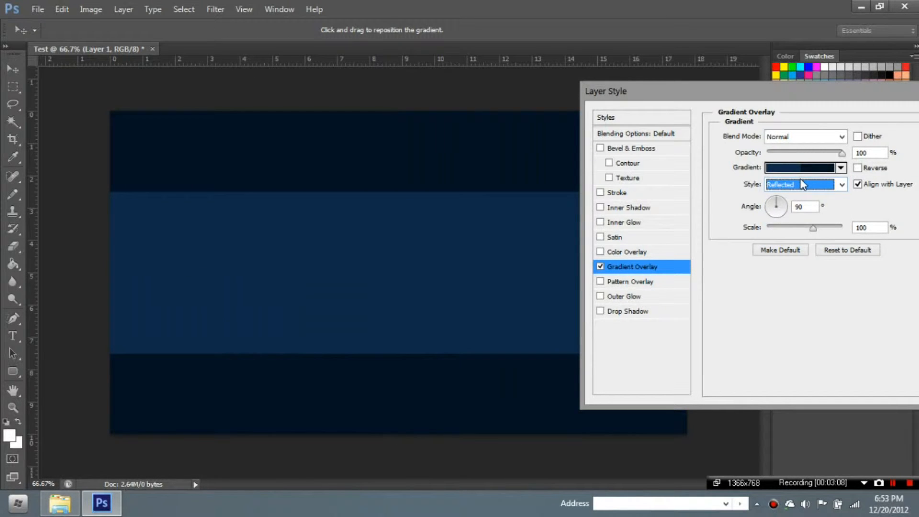
click(800, 187)
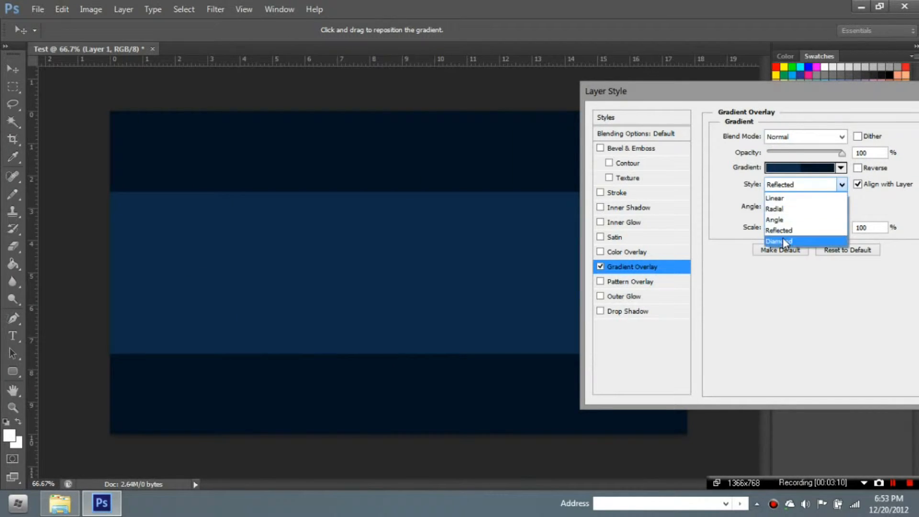
click(790, 245)
click(797, 186)
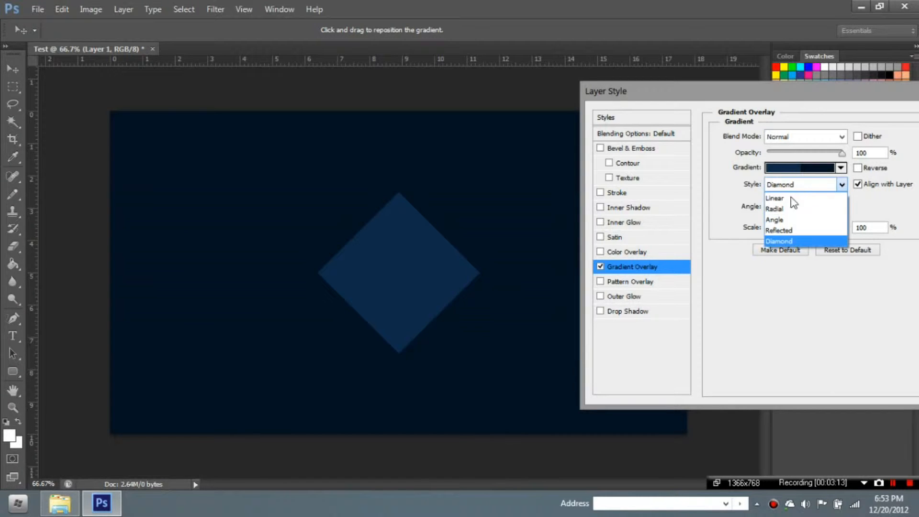
click(785, 230)
drag(688, 87, 495, 82)
click(787, 115)
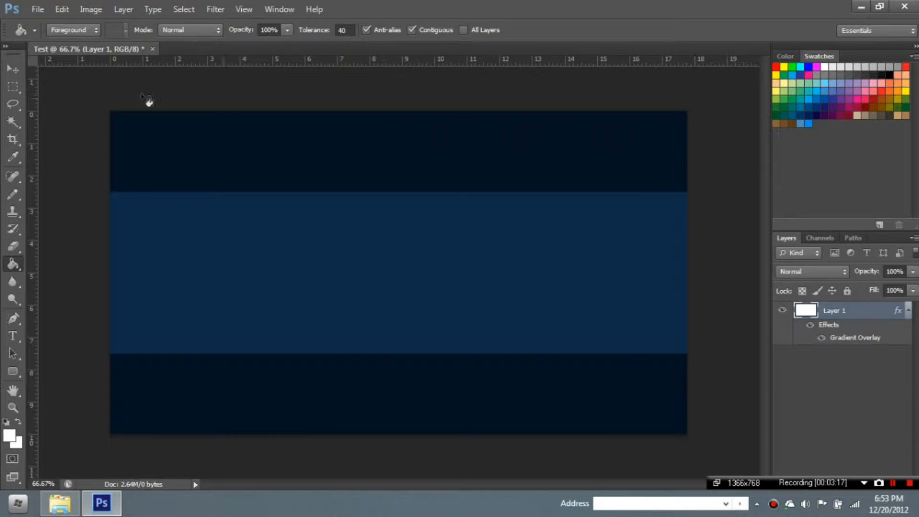
- Check the Type tool's font list, keeping AR CHRISTY selected
click(16, 69)
click(62, 150)
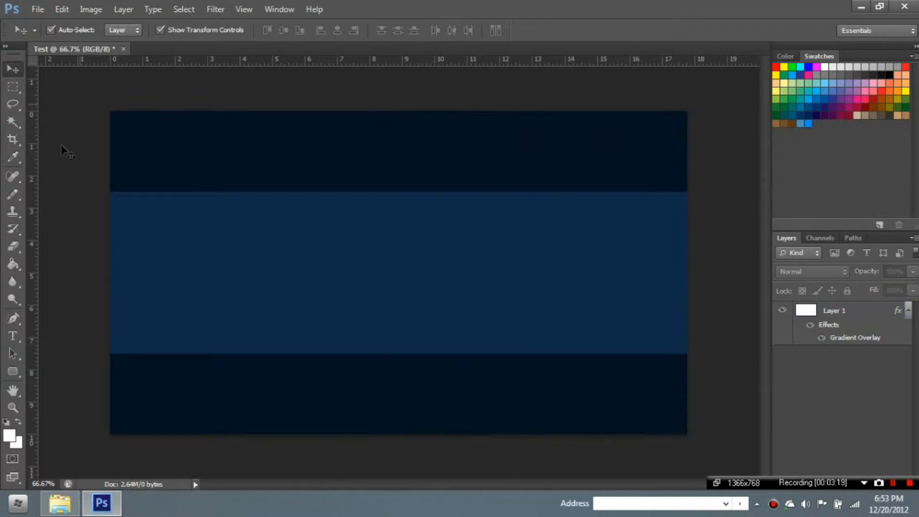
click(14, 337)
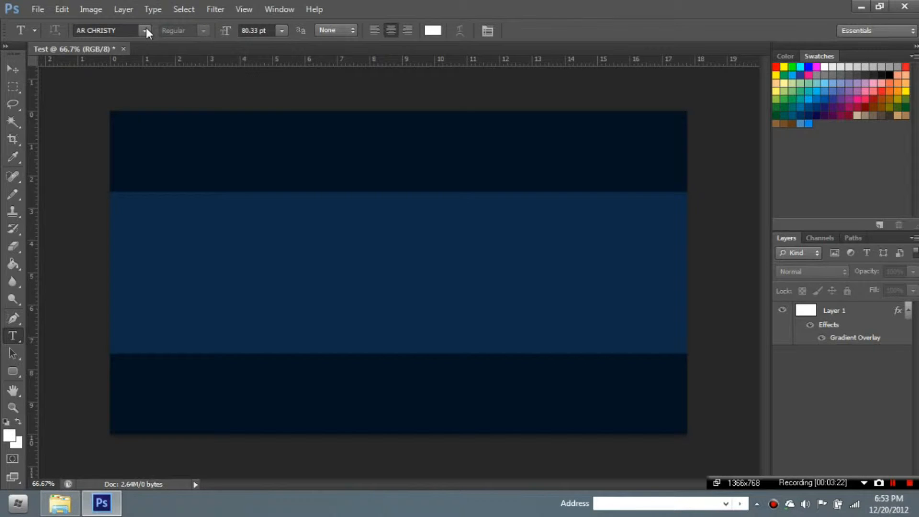
click(144, 31)
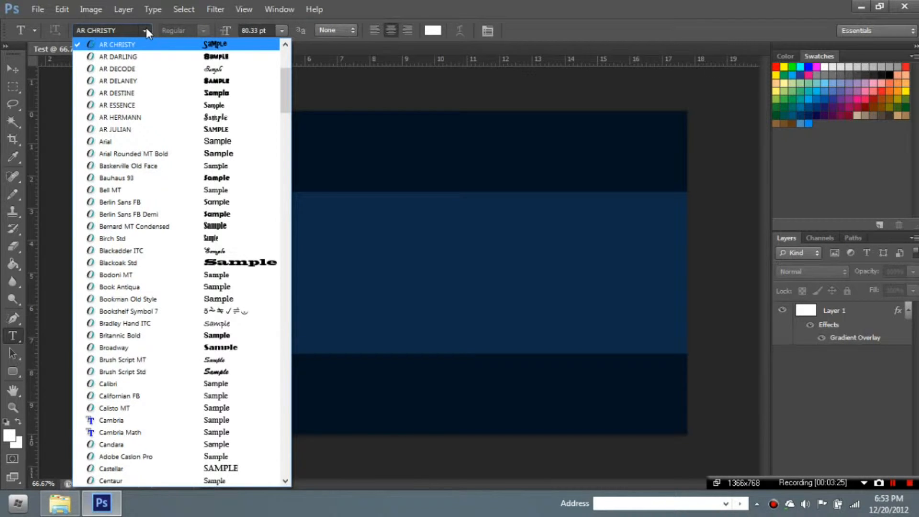
click(145, 30)
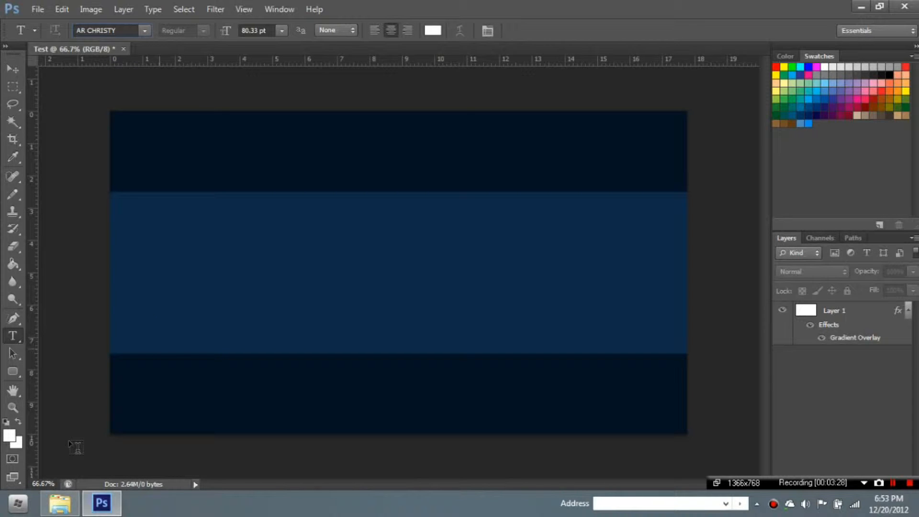
- Fill Layer 1 with red from the Swatches panel
click(13, 265)
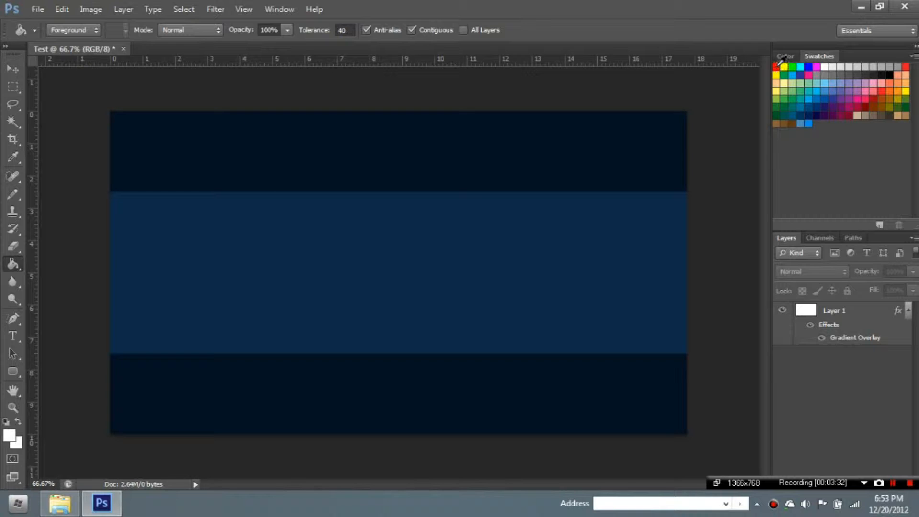
click(777, 67)
click(840, 315)
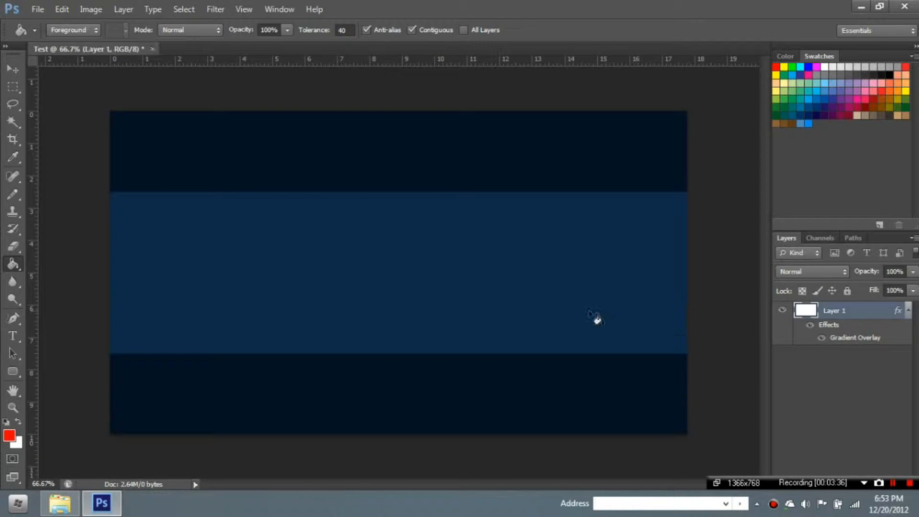
click(540, 143)
- Reopen Layer 1's Gradient Overlay and try the red and red-to-orange presets
double_click(833, 332)
click(428, 264)
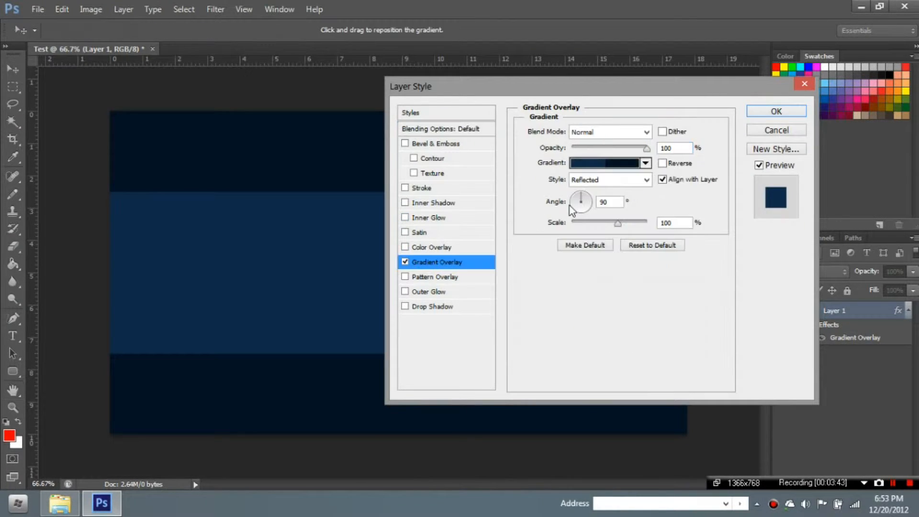
click(647, 164)
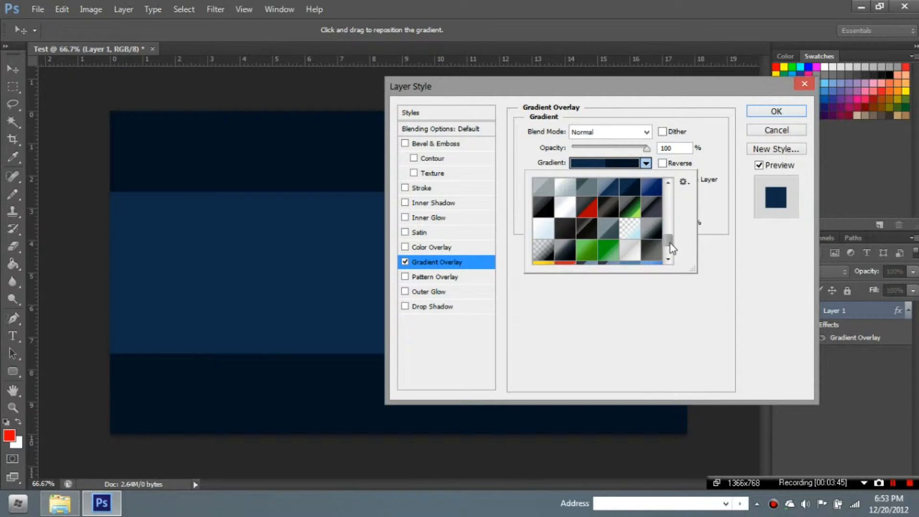
drag(671, 243, 669, 191)
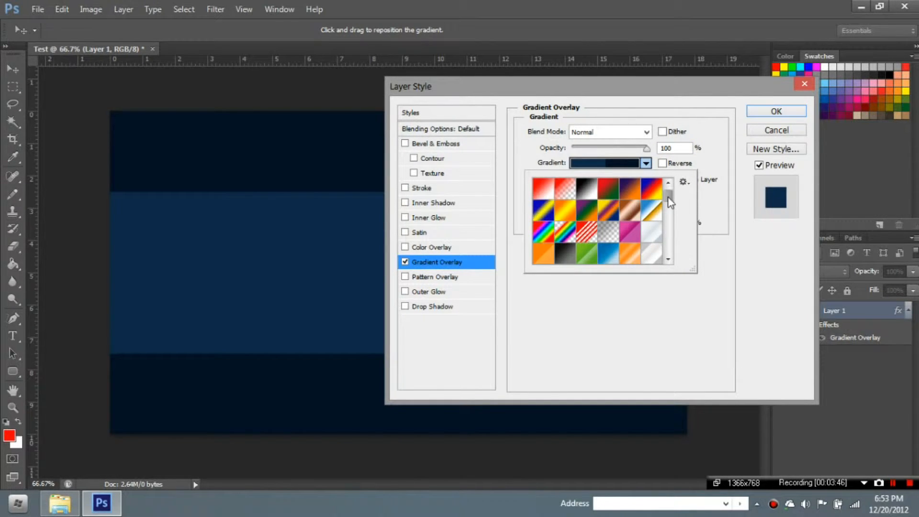
scroll(662, 229, down, 5)
scroll(671, 202, up, 3)
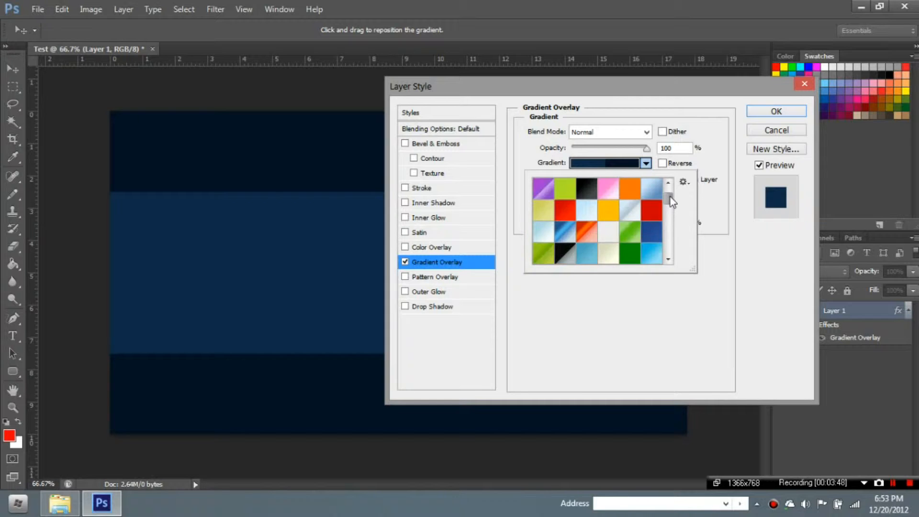
click(652, 206)
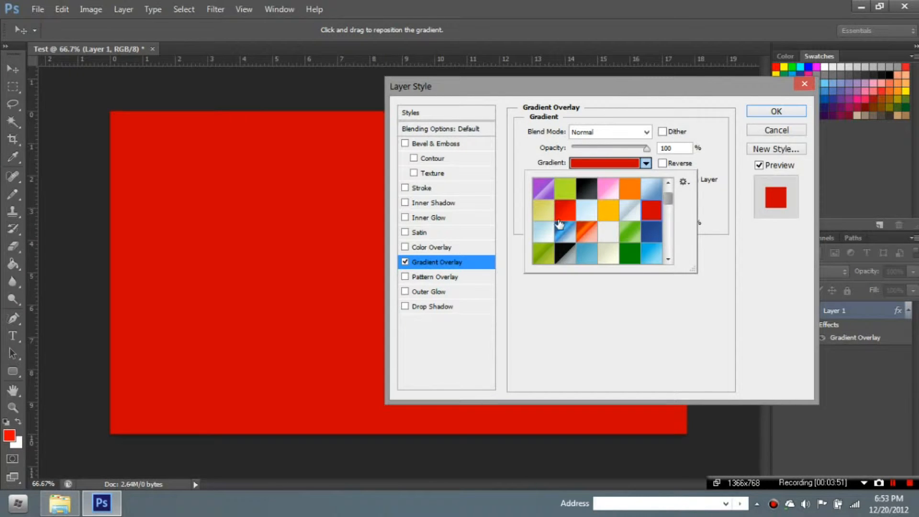
click(570, 217)
- Choose the dark crimson gradient preset after comparing orange-red and red-to-white
scroll(668, 206, down, 3)
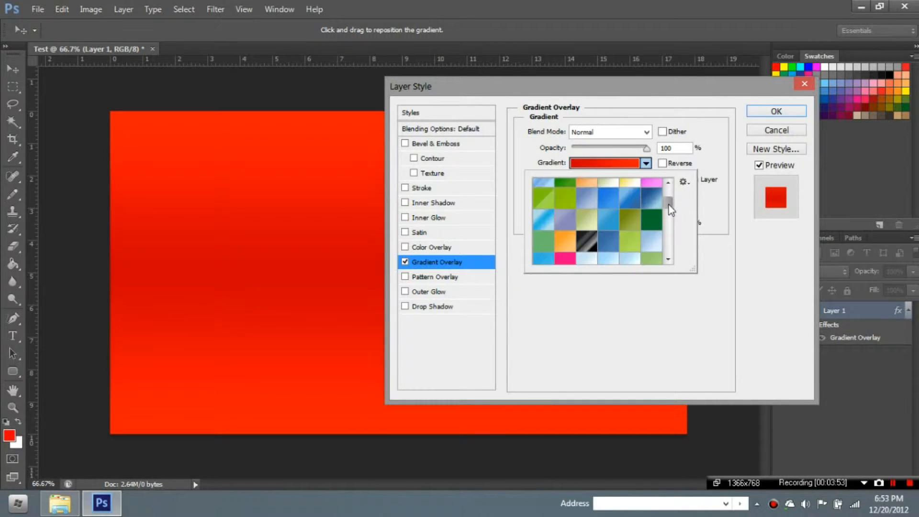
scroll(668, 206, down, 3)
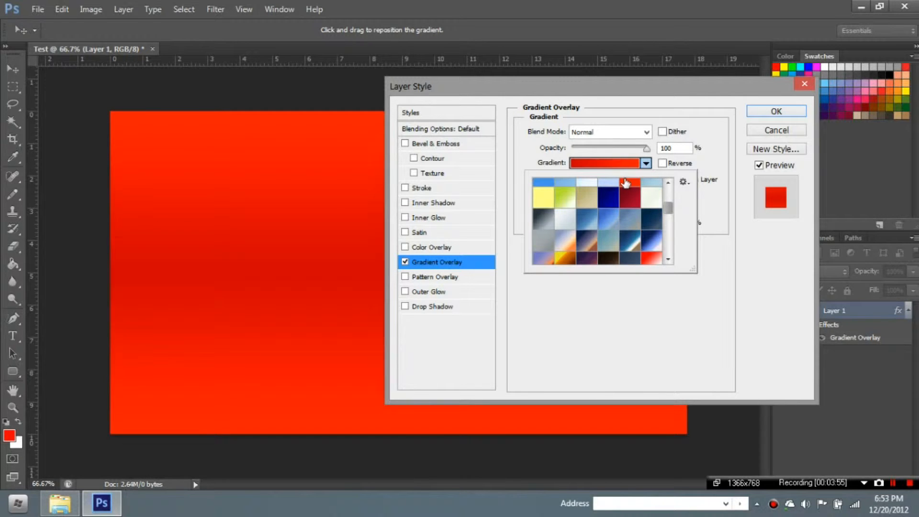
click(628, 182)
click(626, 199)
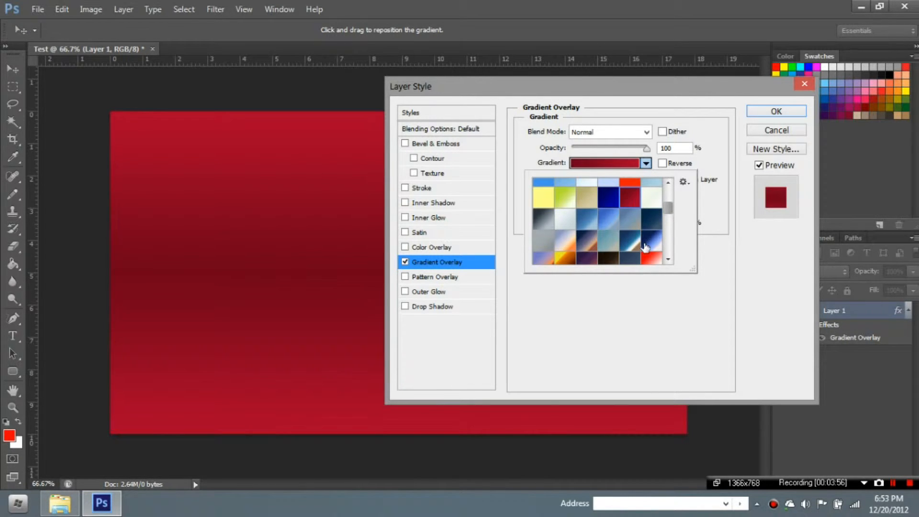
click(649, 260)
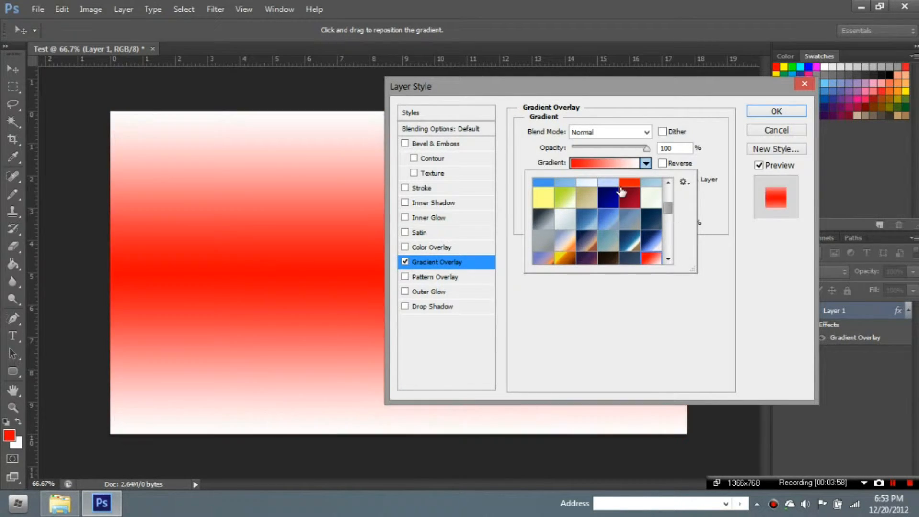
click(628, 191)
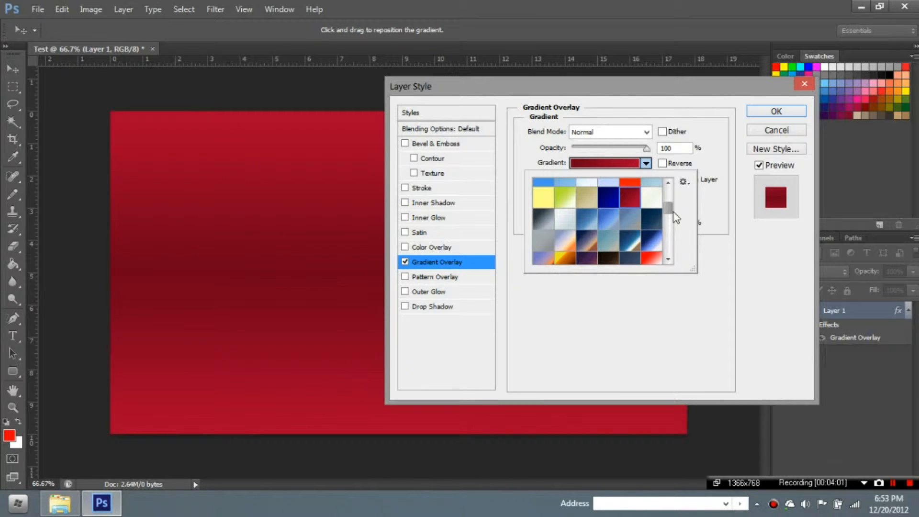
drag(668, 212, 664, 210)
click(643, 166)
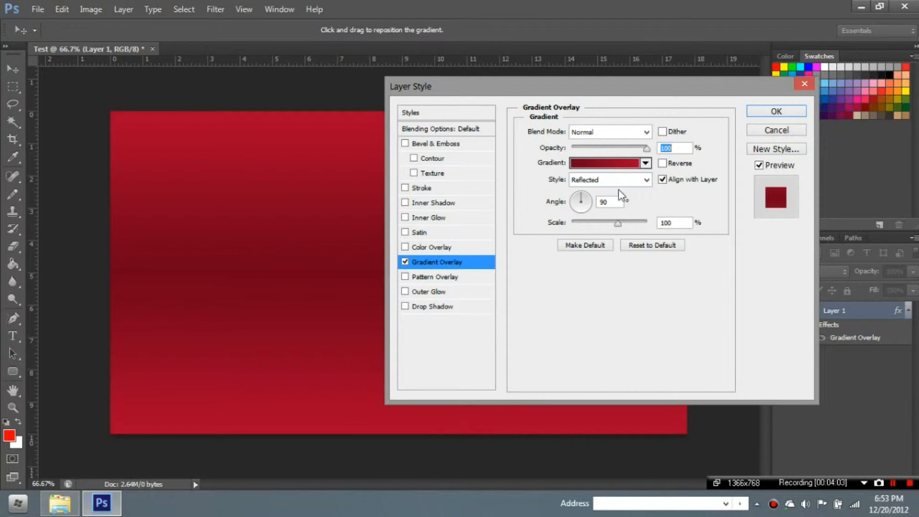
- Change the overlay style from Reflected to Linear and reopen the gradient preset list
click(621, 181)
click(615, 189)
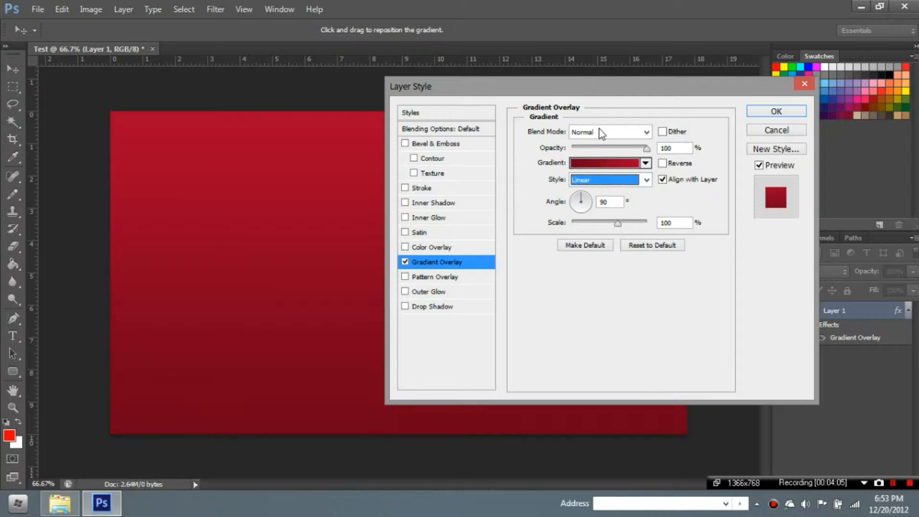
drag(615, 91, 643, 84)
click(674, 156)
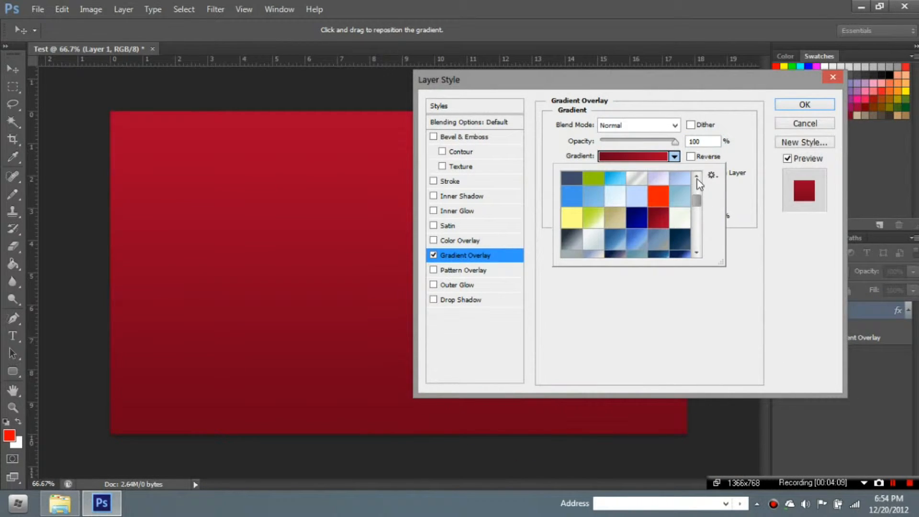
click(697, 179)
click(697, 179)
click(697, 178)
click(697, 179)
click(697, 179)
click(697, 178)
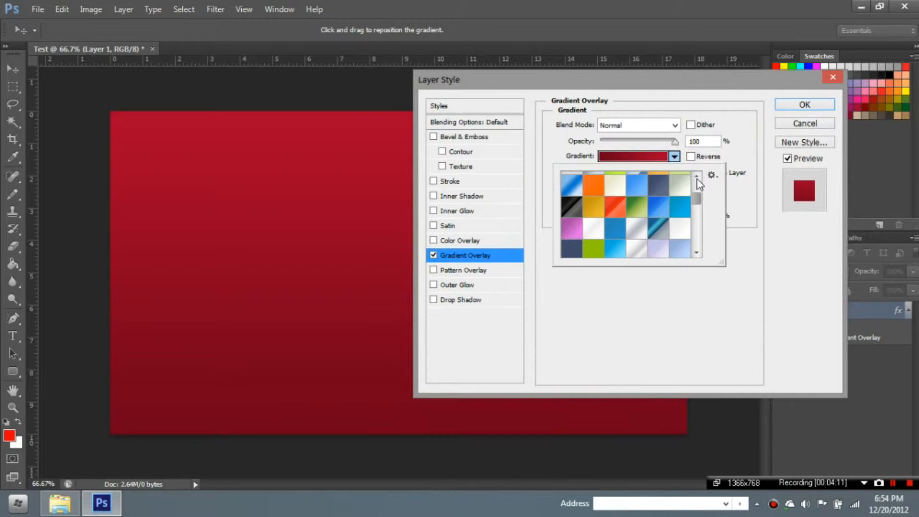
click(697, 178)
click(699, 179)
click(698, 179)
click(699, 179)
click(698, 179)
click(699, 179)
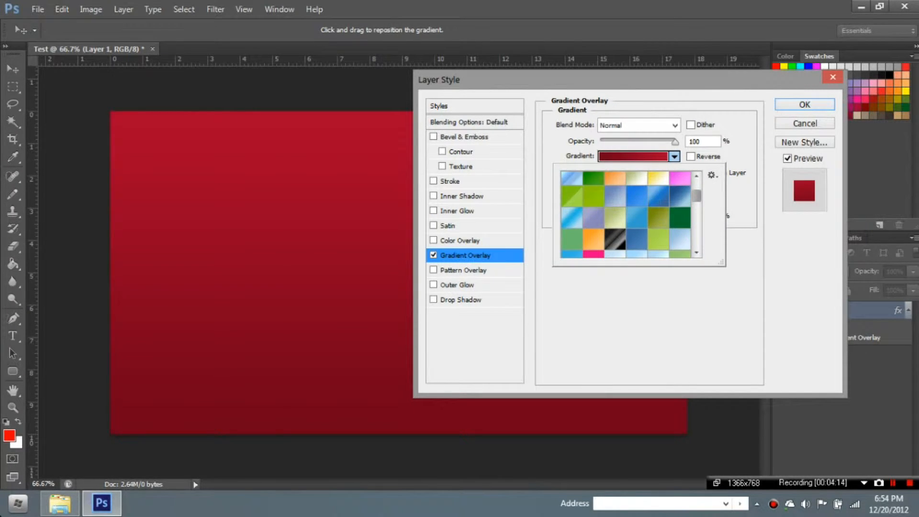
click(19, 502)
click(19, 503)
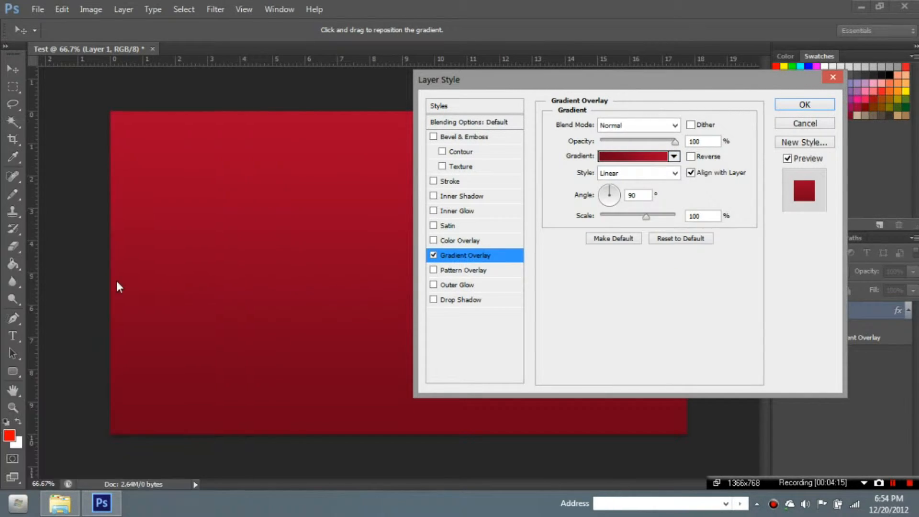
mouse_move(452, 4)
click(626, 9)
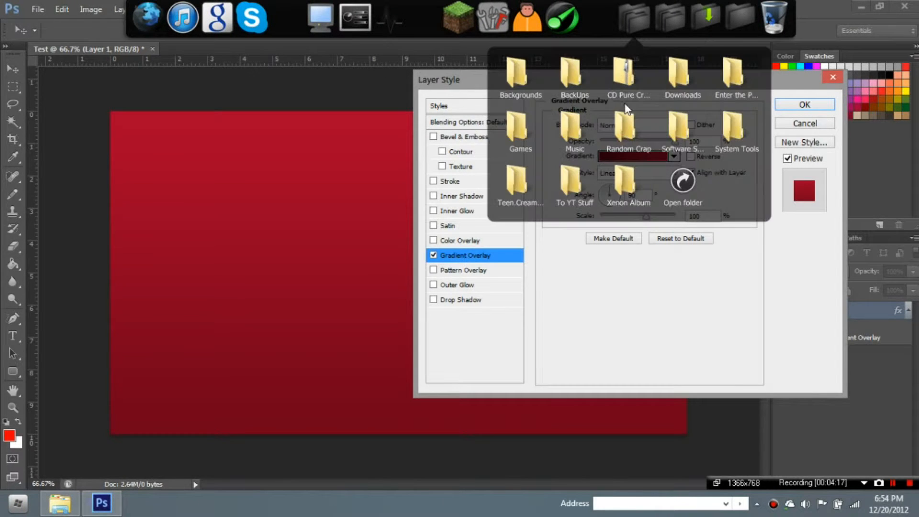
click(576, 182)
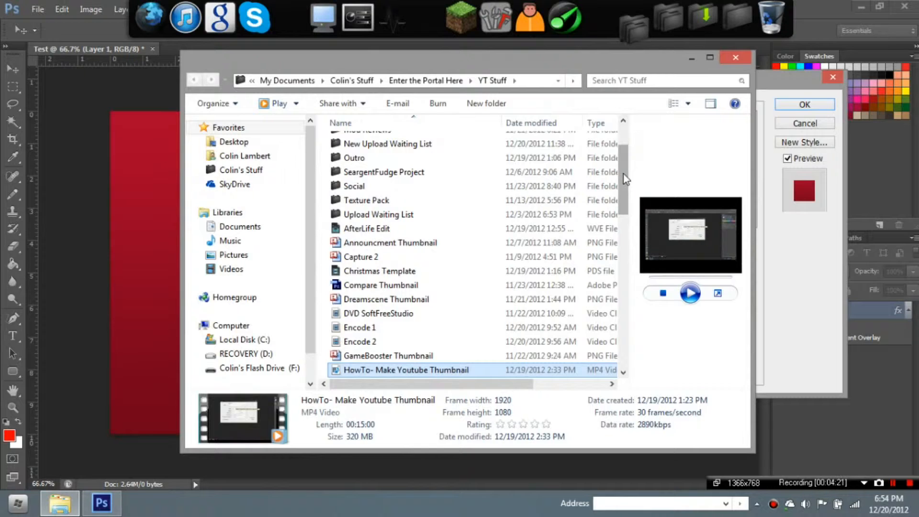
scroll(407, 215, up, 2)
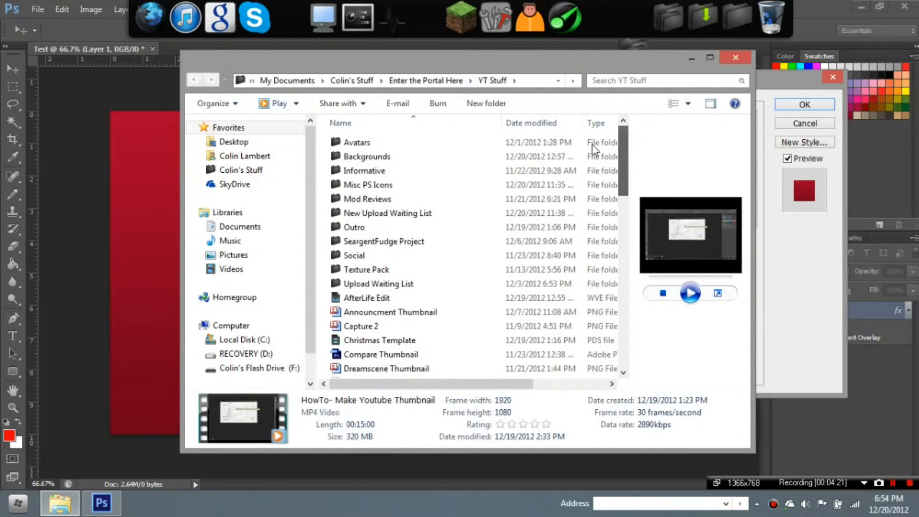
double_click(371, 225)
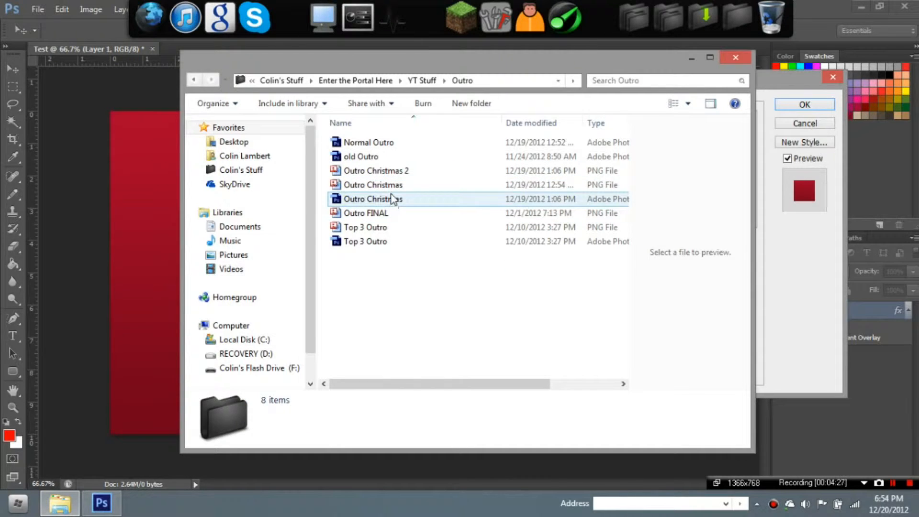
click(395, 187)
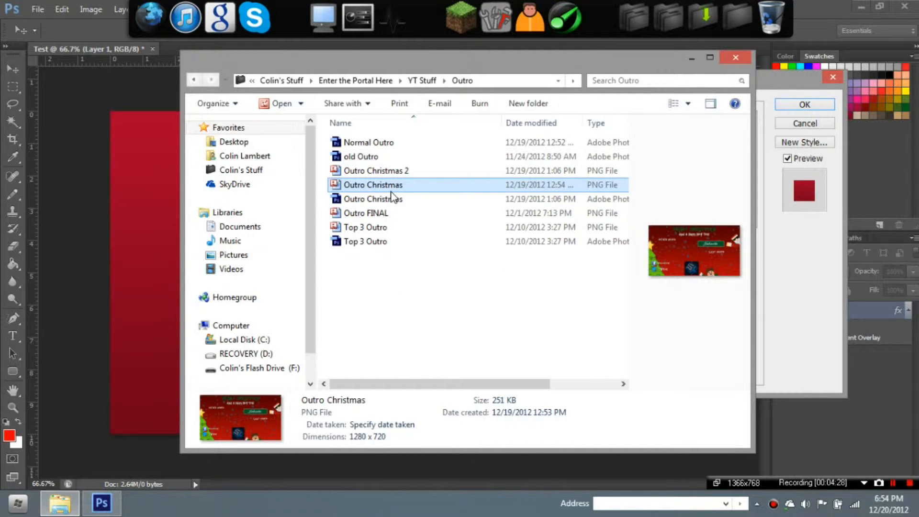
click(733, 57)
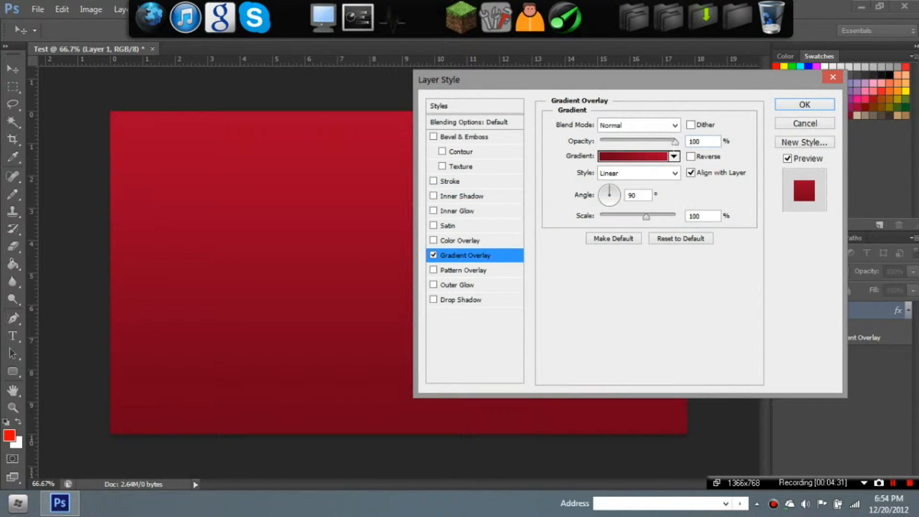
- Pick the 'Red' preset over Red_Dark in the Gradient Editor and confirm the layer style
click(670, 156)
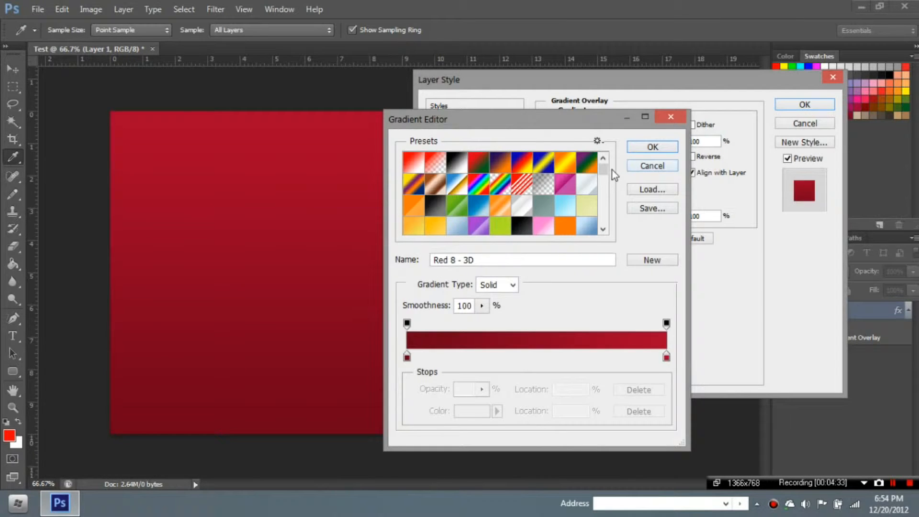
drag(605, 163, 604, 207)
click(569, 165)
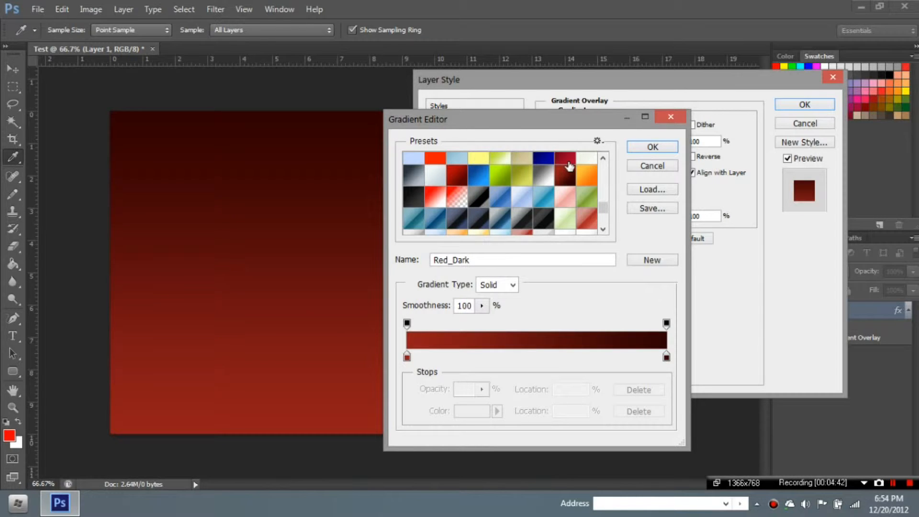
click(455, 180)
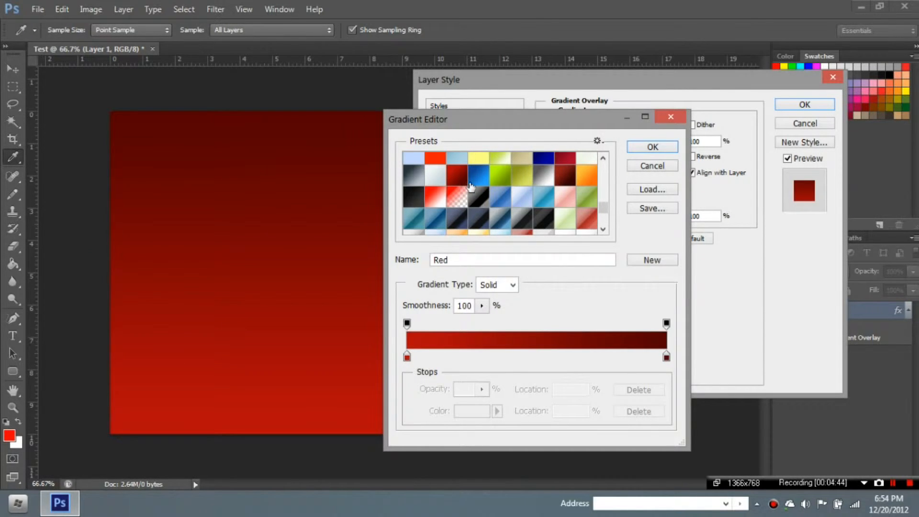
click(653, 148)
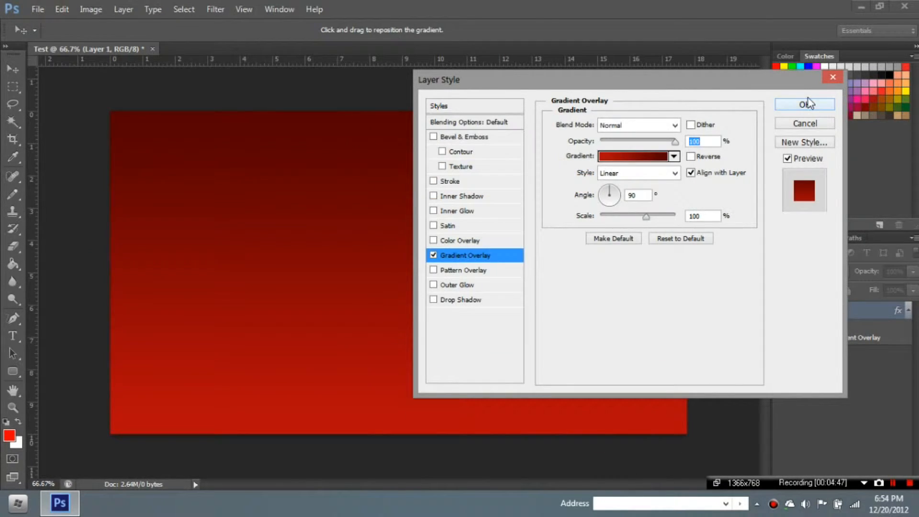
click(805, 104)
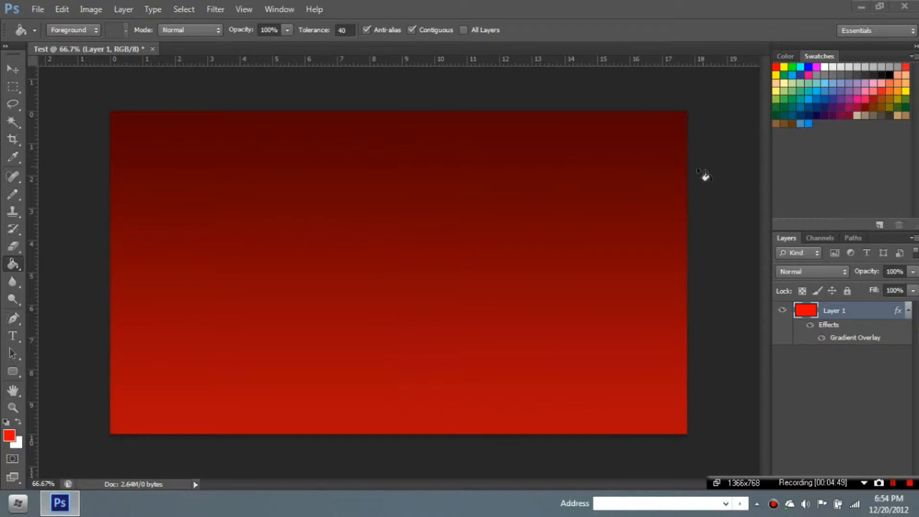
- Type 'Merry CHristmas' with the Type tool near the banner's top-left
click(12, 337)
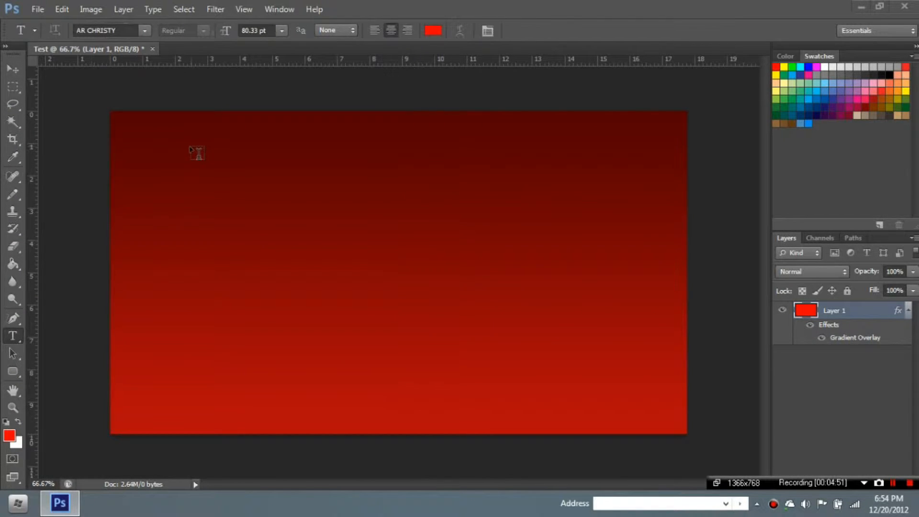
click(191, 146)
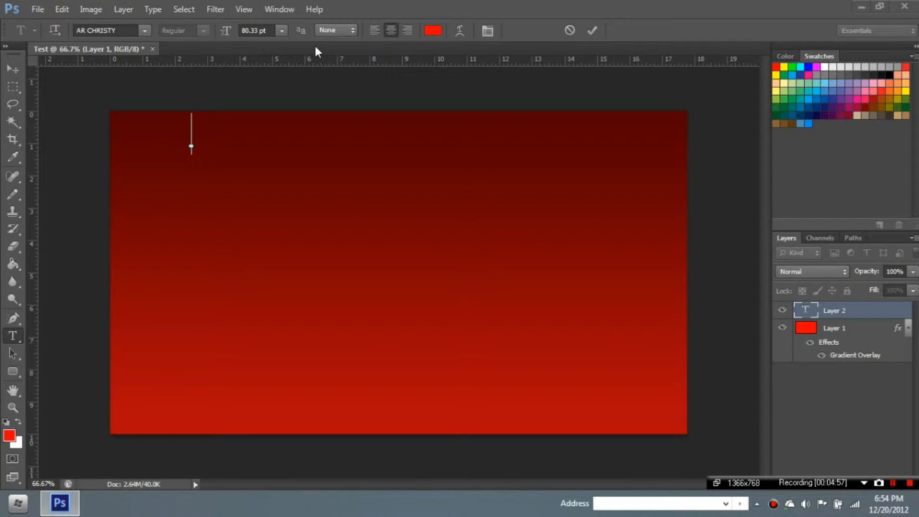
text(Me)
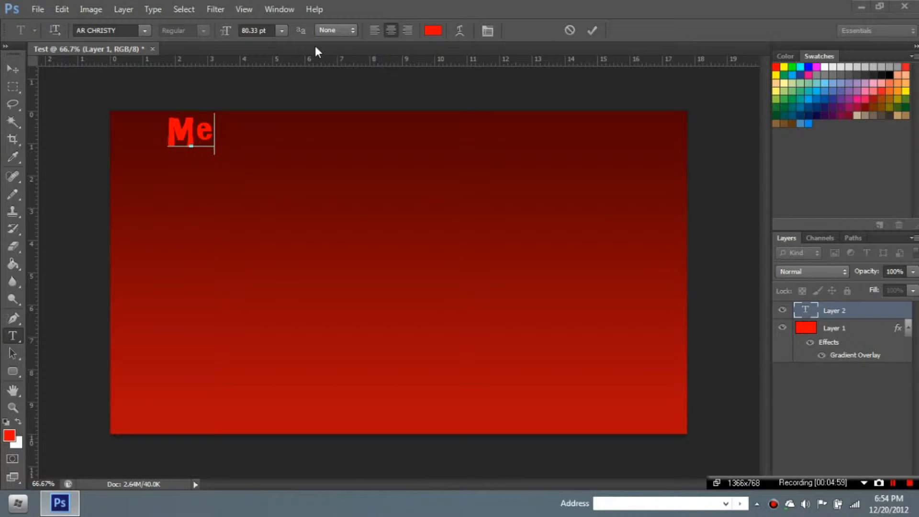
text(rry CH)
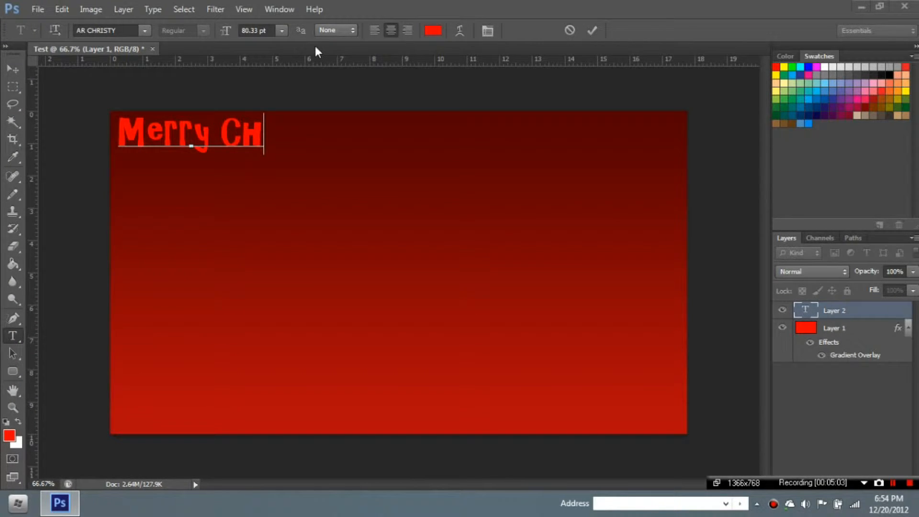
text(ri)
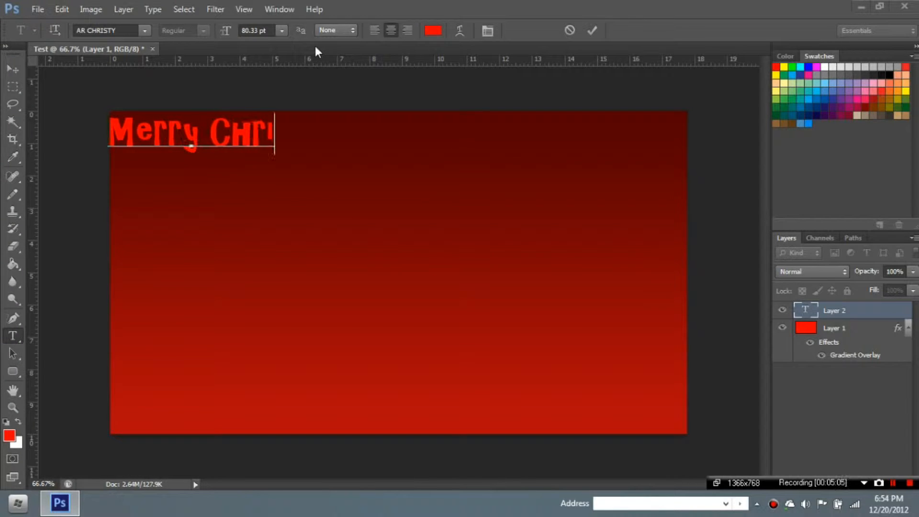
text(stmas)
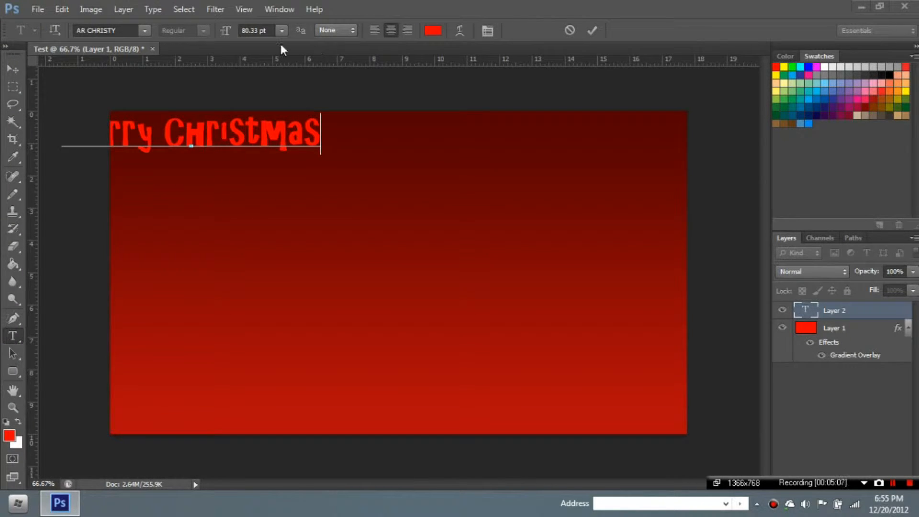
- Move the Merry Christmas heading to the top centre and select the whole canvas
click(7, 72)
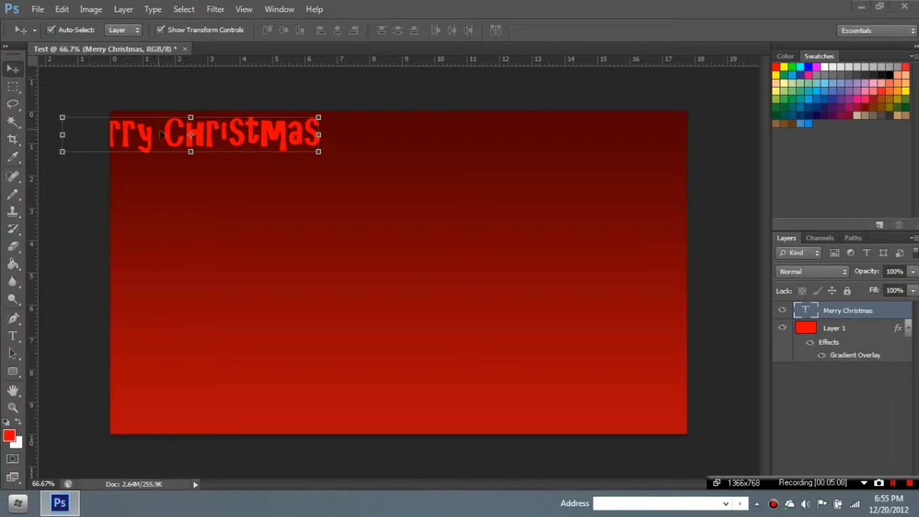
drag(162, 133, 371, 139)
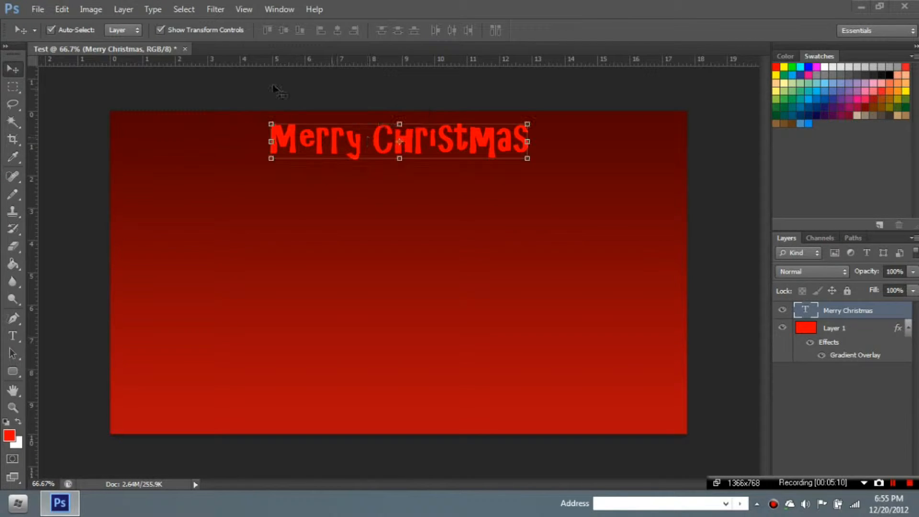
drag(7, 91, 38, 84)
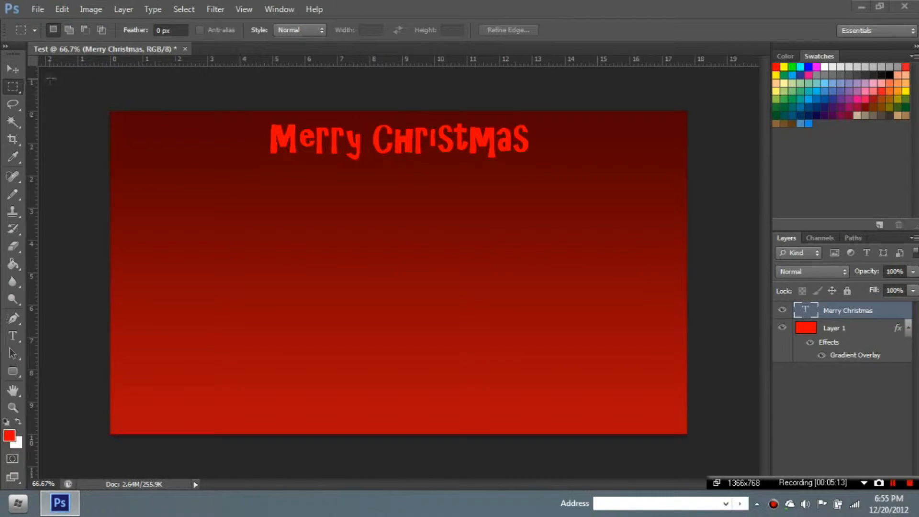
drag(109, 111, 743, 448)
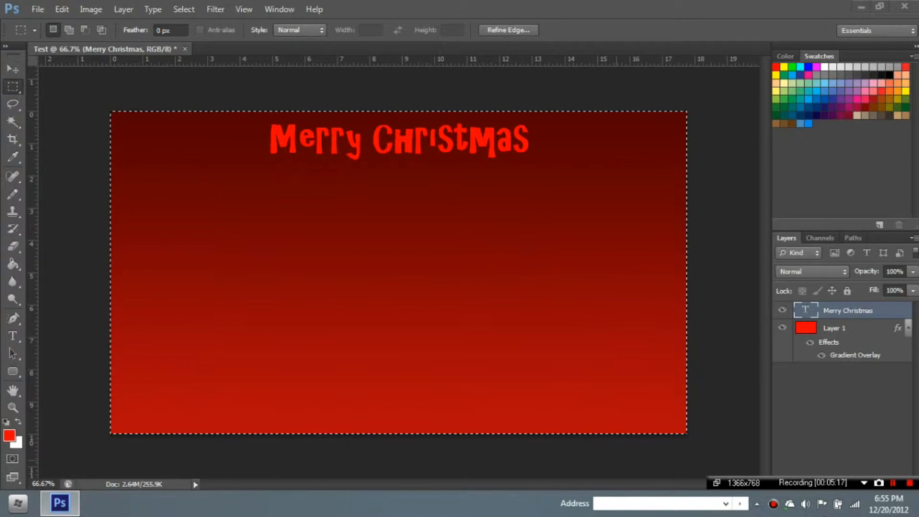
- Place horizontal and vertical guides crossing at the canvas centre, then reselect the heading layer
key(alt+bracketleft)
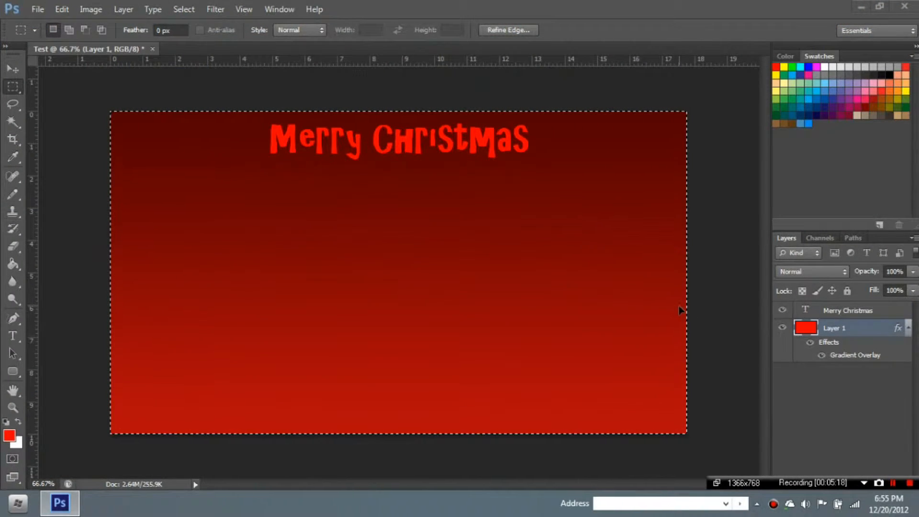
key(ctrl+t)
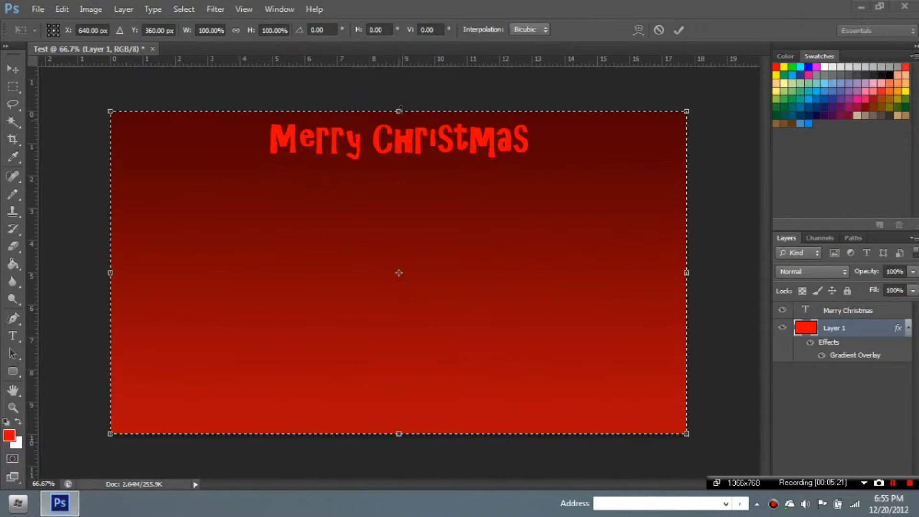
drag(403, 59, 424, 273)
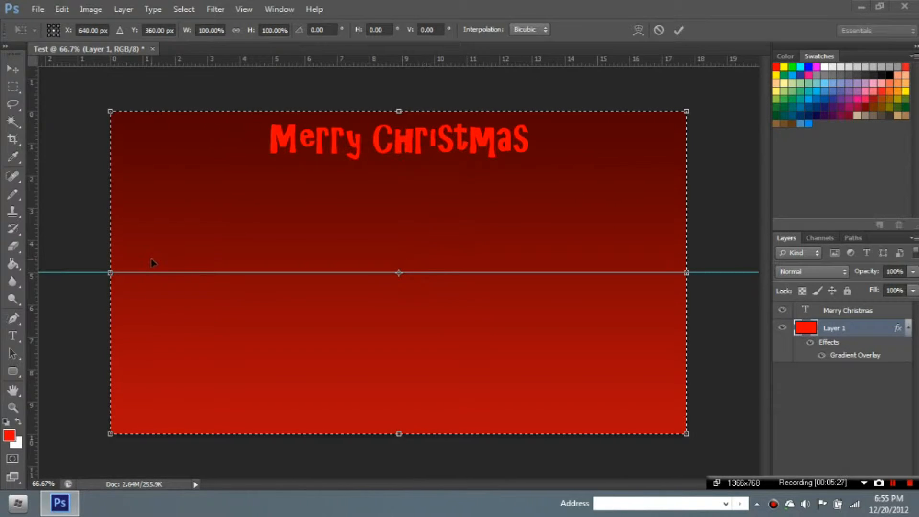
drag(33, 274, 398, 300)
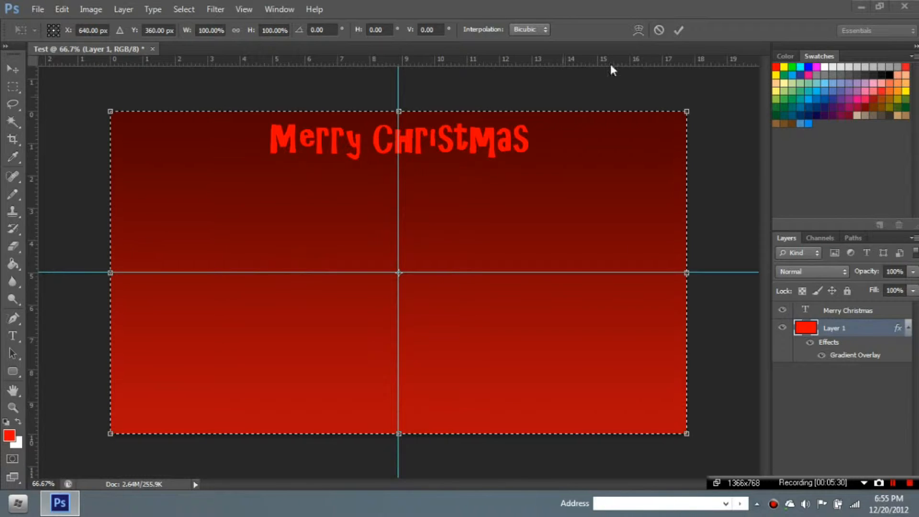
click(659, 30)
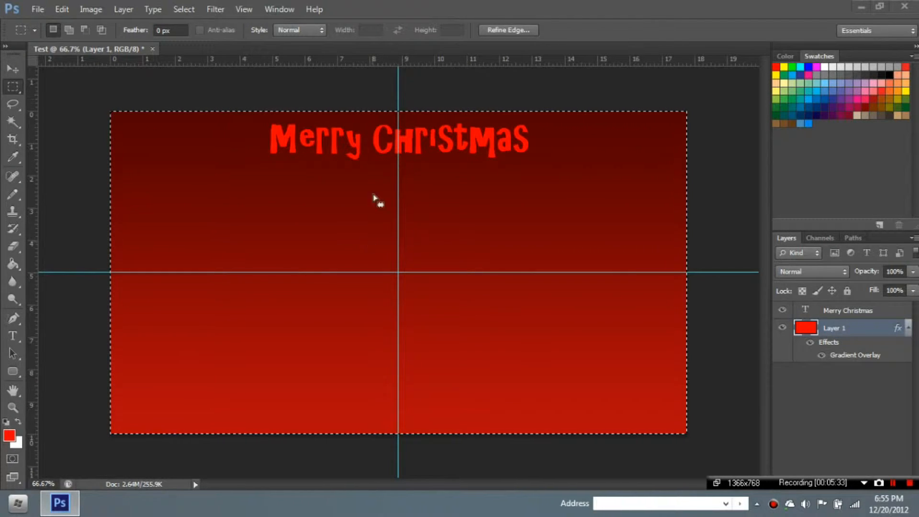
click(13, 69)
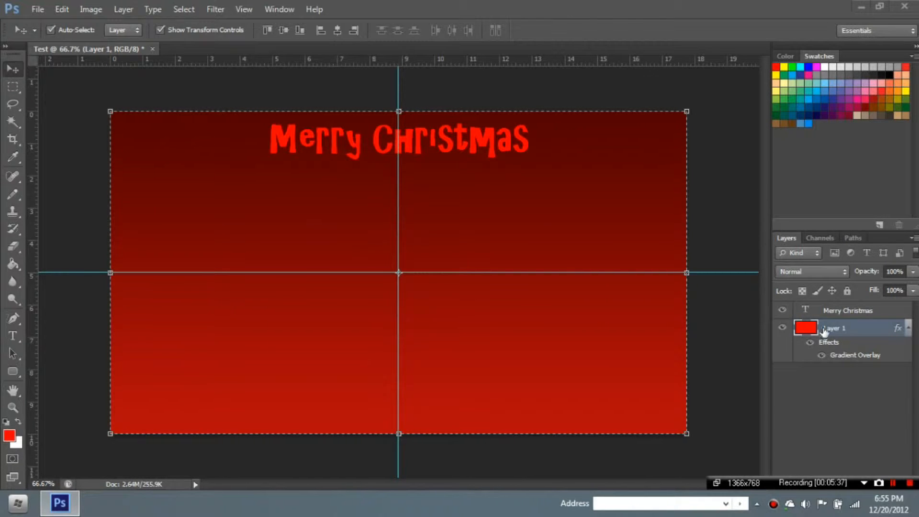
click(814, 311)
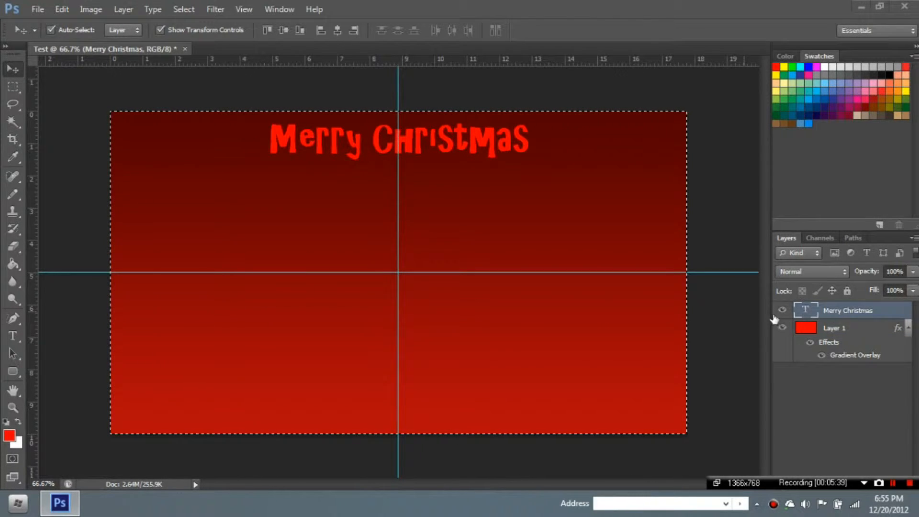
- Clear the selection and nudge the Merry Christmas heading slightly left and down
click(11, 88)
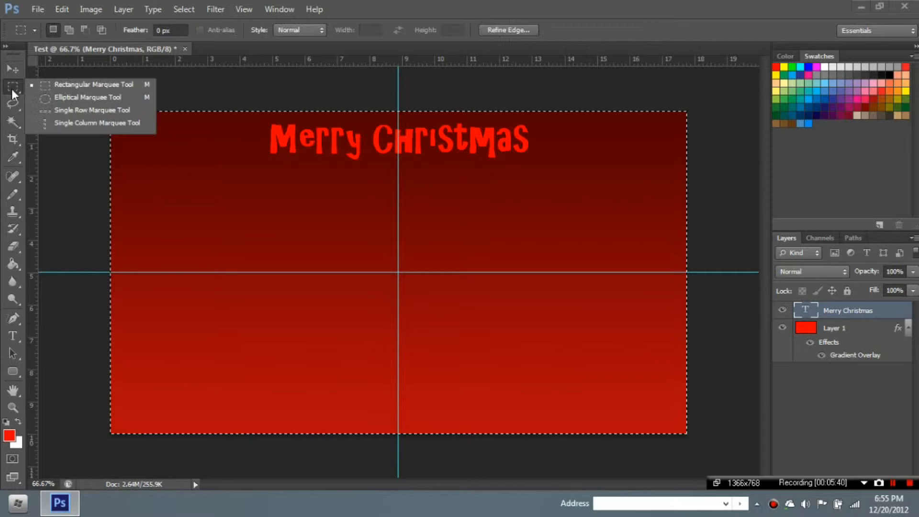
click(52, 85)
key(ctrl+d)
click(8, 70)
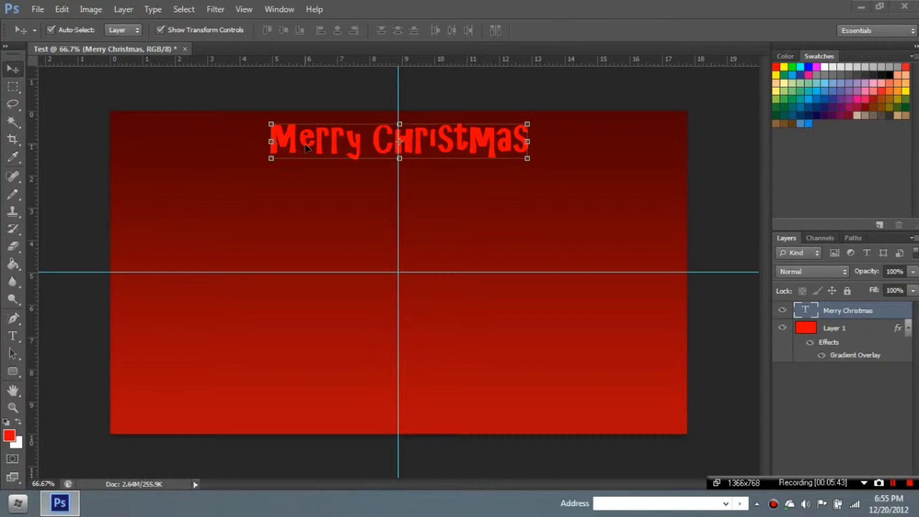
drag(352, 151, 377, 147)
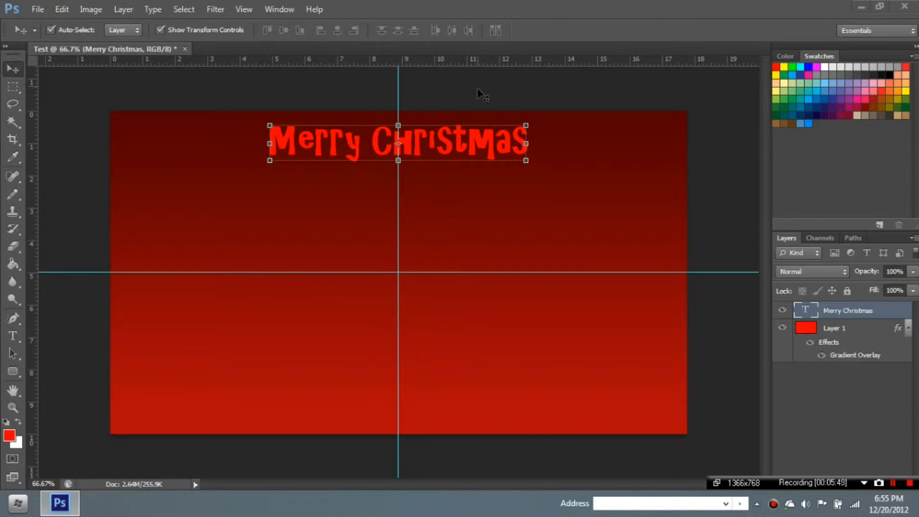
- Recolour the Merry Christmas heading text dark green
click(16, 338)
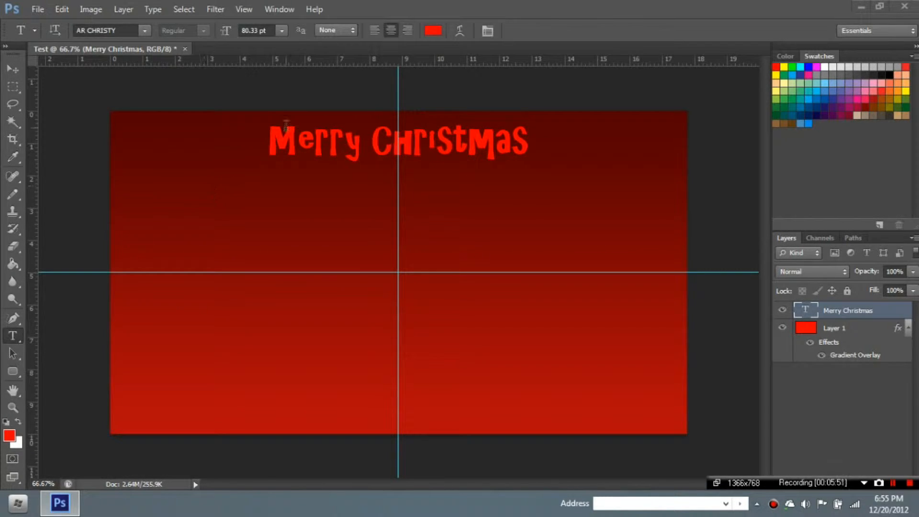
drag(272, 134, 609, 107)
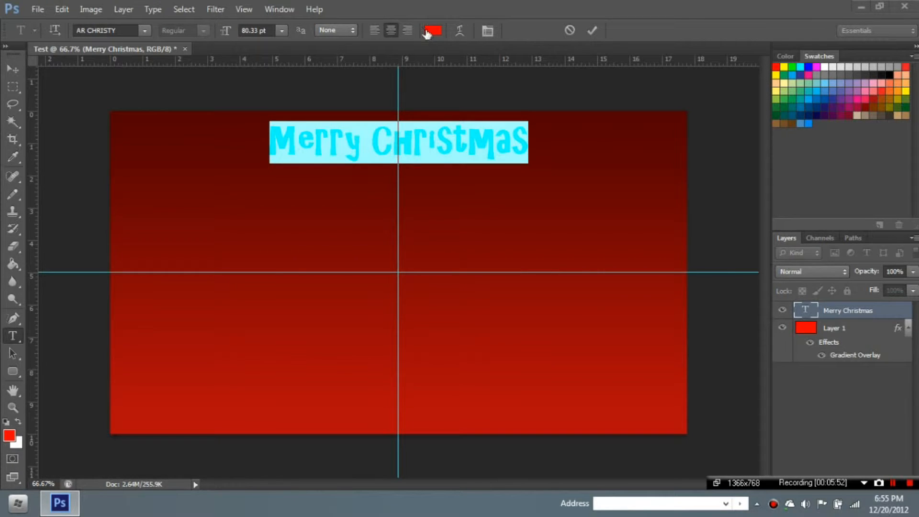
click(431, 32)
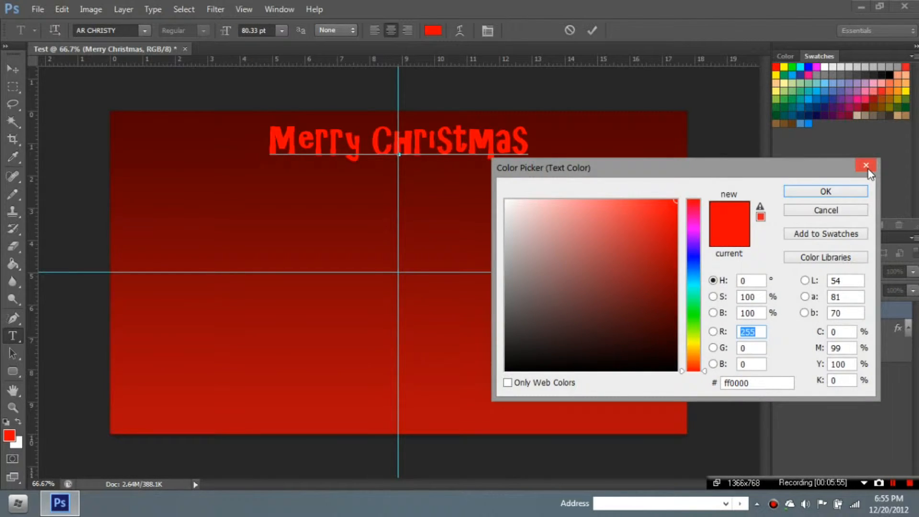
click(866, 167)
click(777, 109)
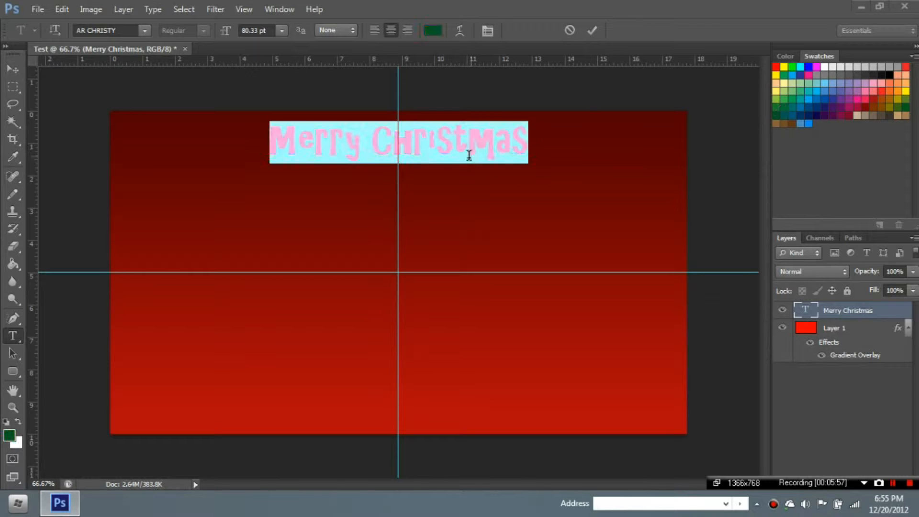
click(468, 146)
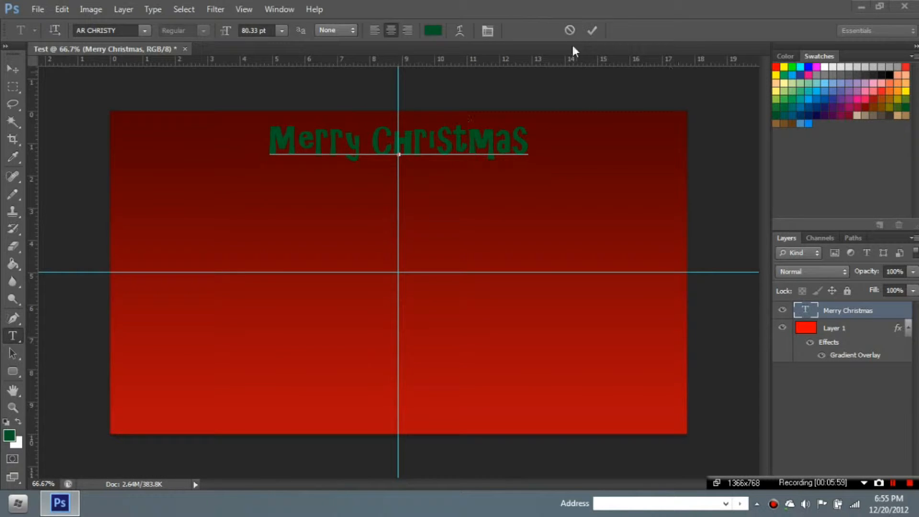
click(592, 30)
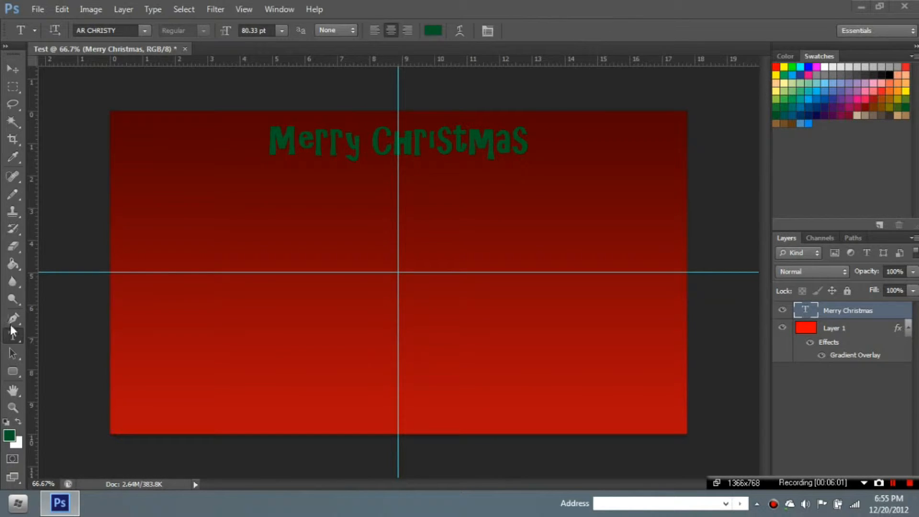
- Start a new text line below the heading with a 50 pt font size
click(283, 158)
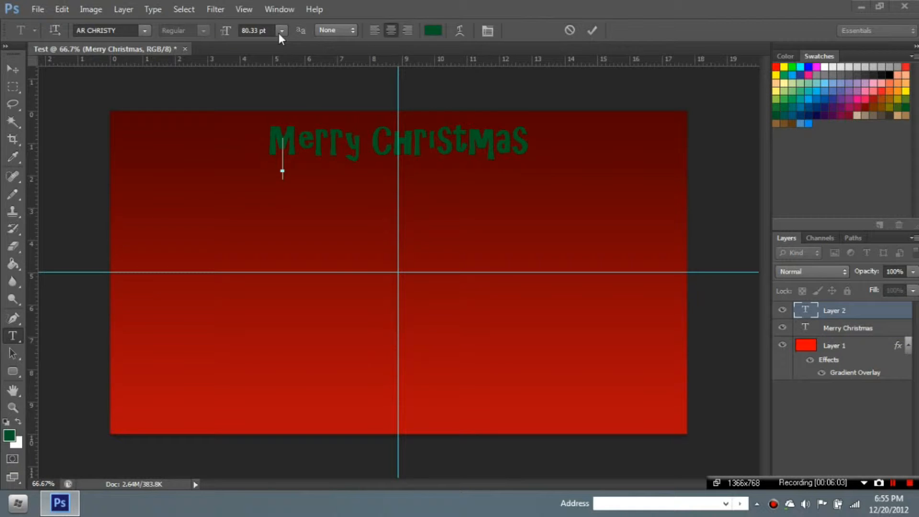
click(281, 30)
click(266, 29)
drag(265, 30, 140, 47)
text(50)
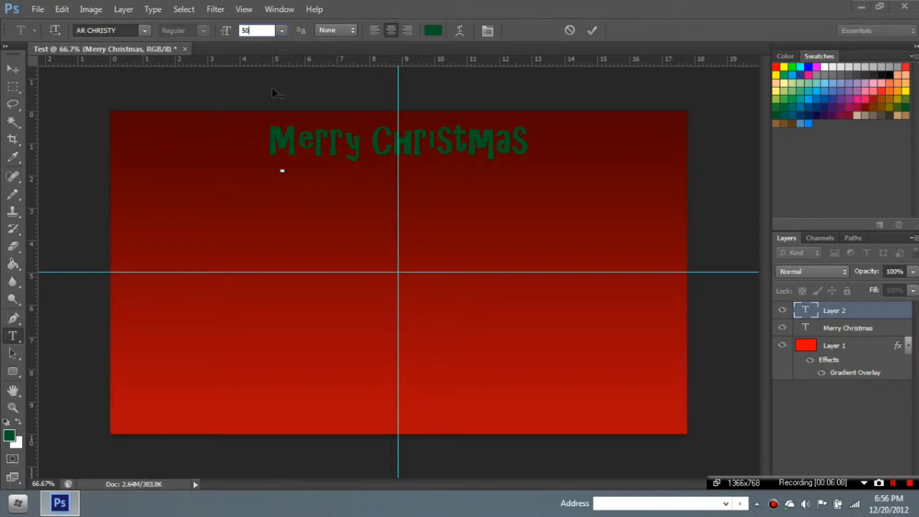
key(Return)
- Type 'And a Happy New Year' and commit the line
text(And)
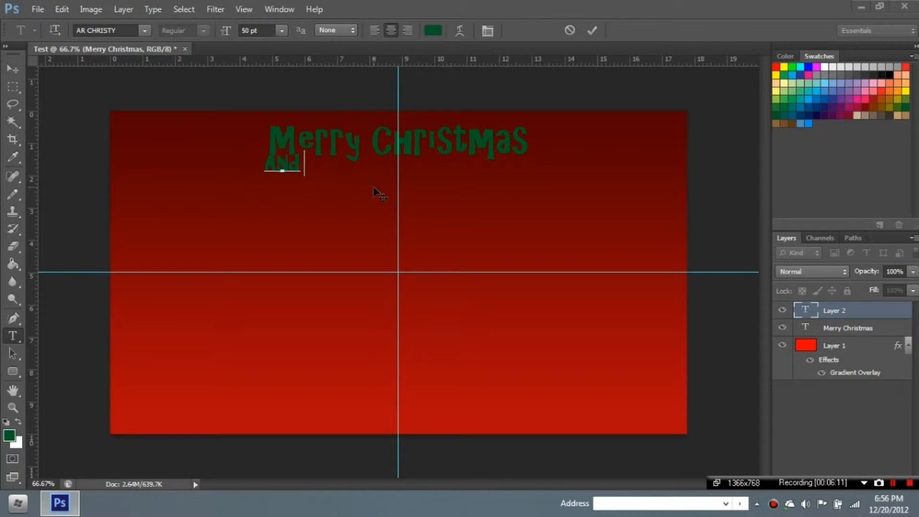
key(BackSpace)
text(d)
key(BackSpace)
key(BackSpace)
key(BackSpace)
text(nd)
key(BackSpace)
text(d a Happy)
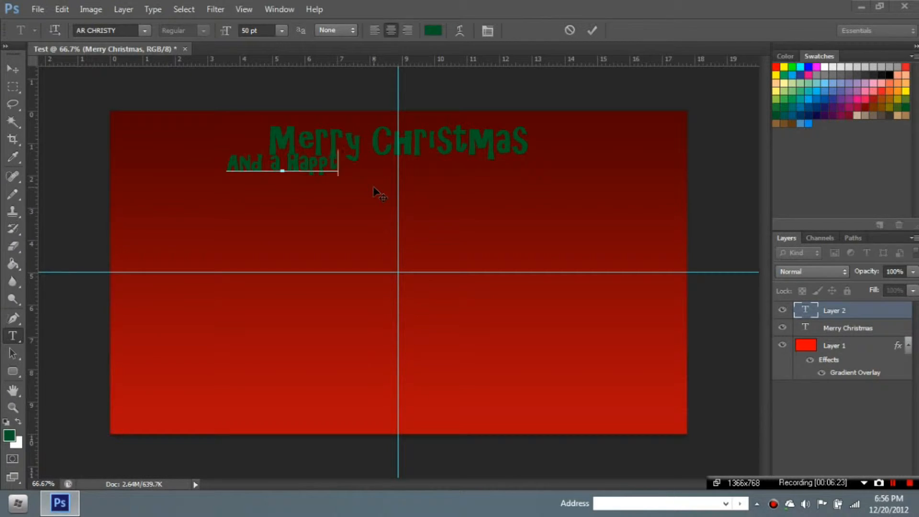
text( New)
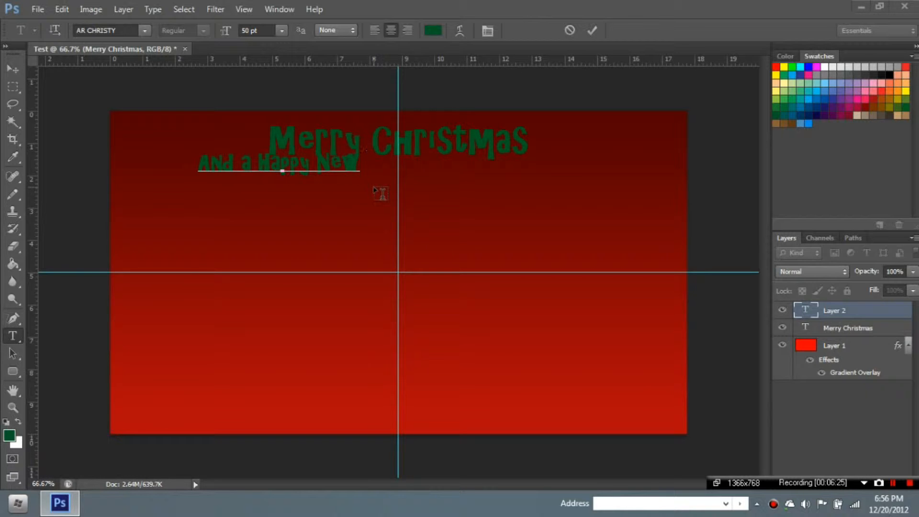
text( Year)
click(592, 30)
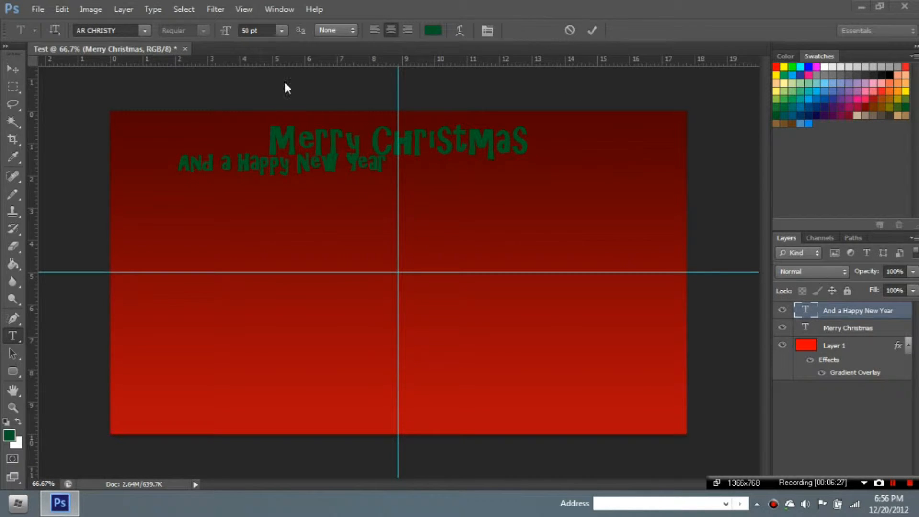
- Centre the 'And a Happy New Year' line beneath Merry Christmas
click(13, 68)
drag(250, 167, 365, 173)
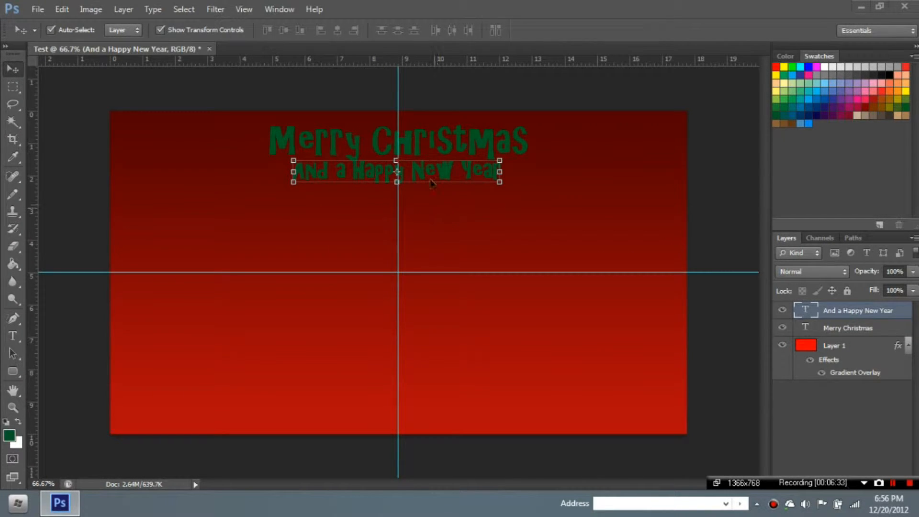
drag(431, 177, 435, 178)
click(575, 268)
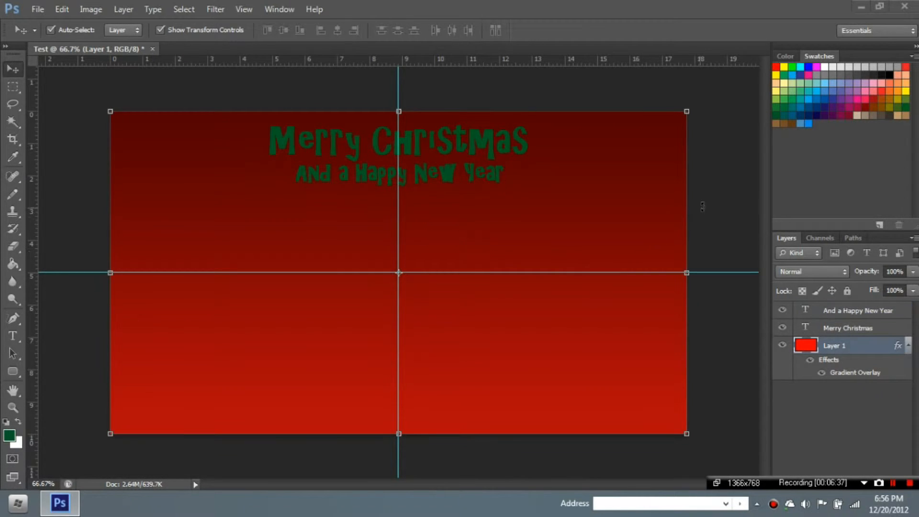
click(720, 204)
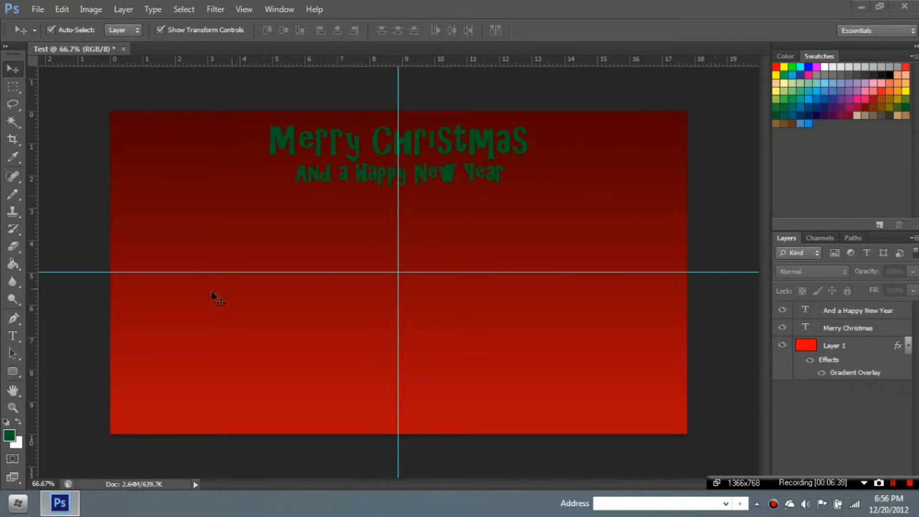
- Place the Avatar 2 image from YT Stuff > Avatars onto the banner
click(43, 8)
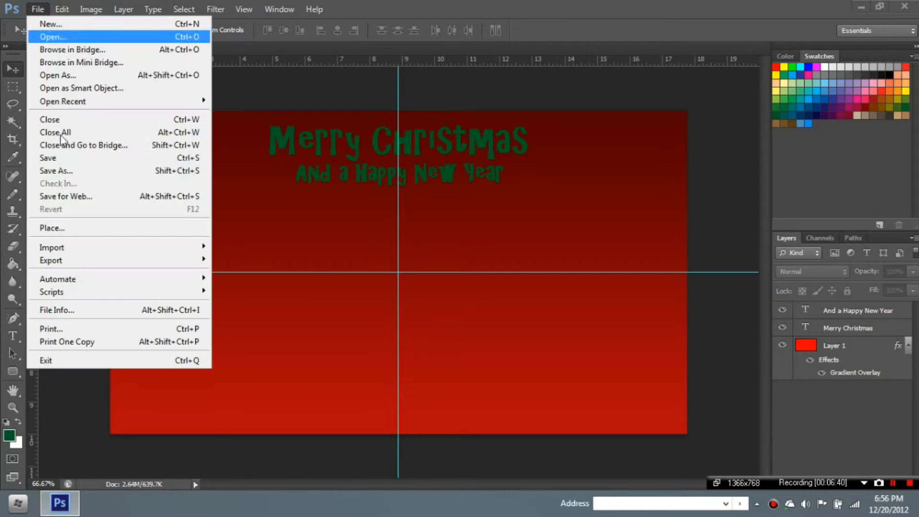
click(51, 228)
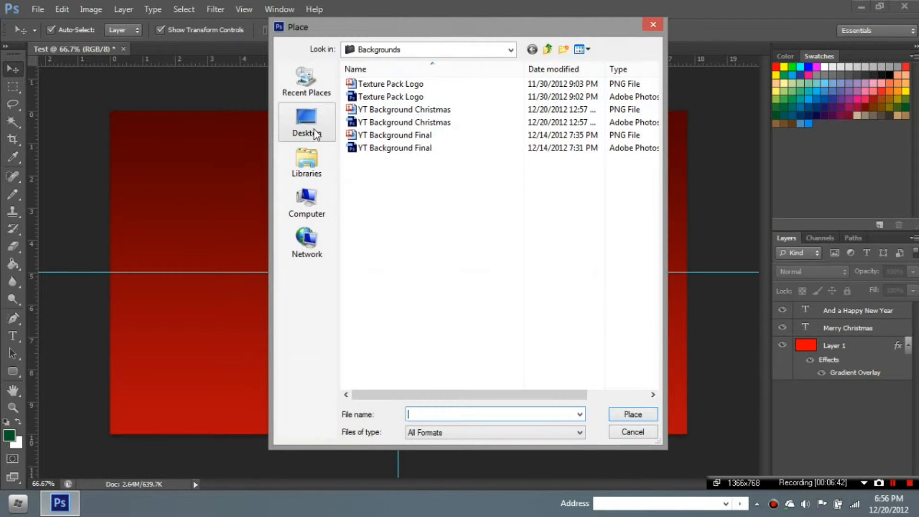
click(307, 162)
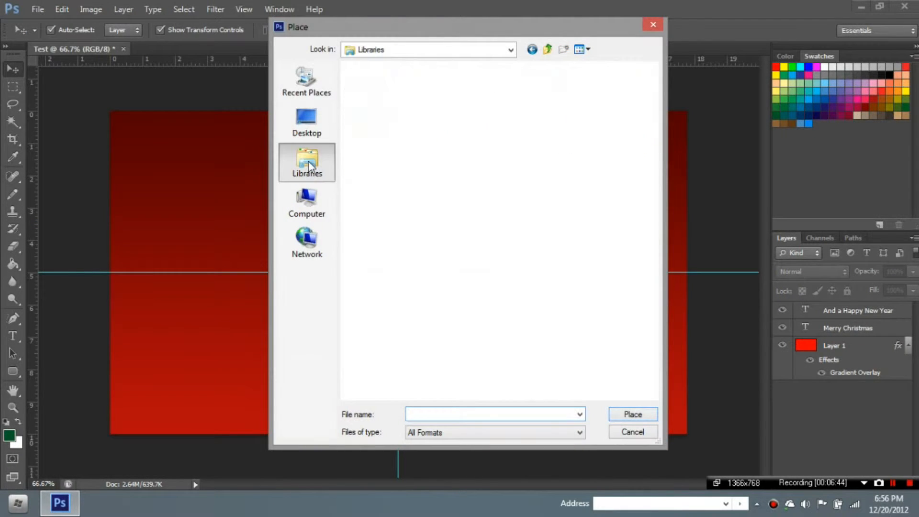
click(532, 49)
click(488, 49)
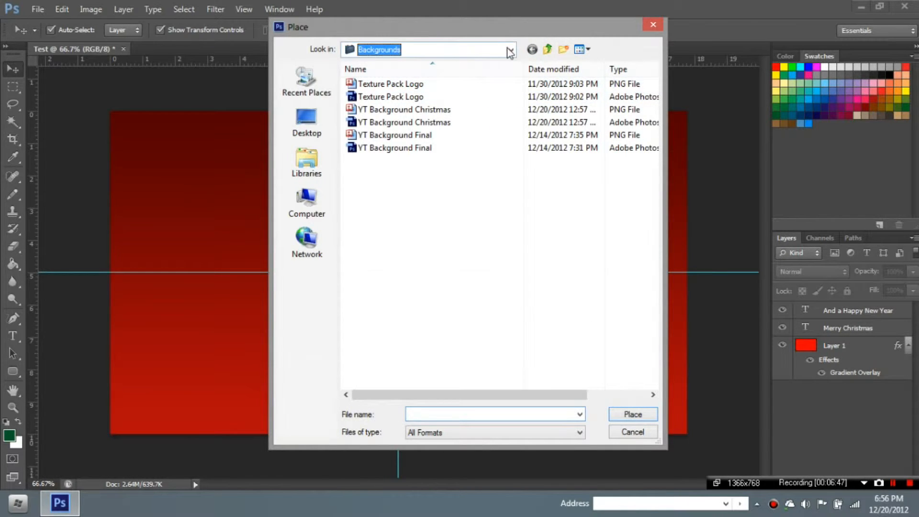
click(403, 149)
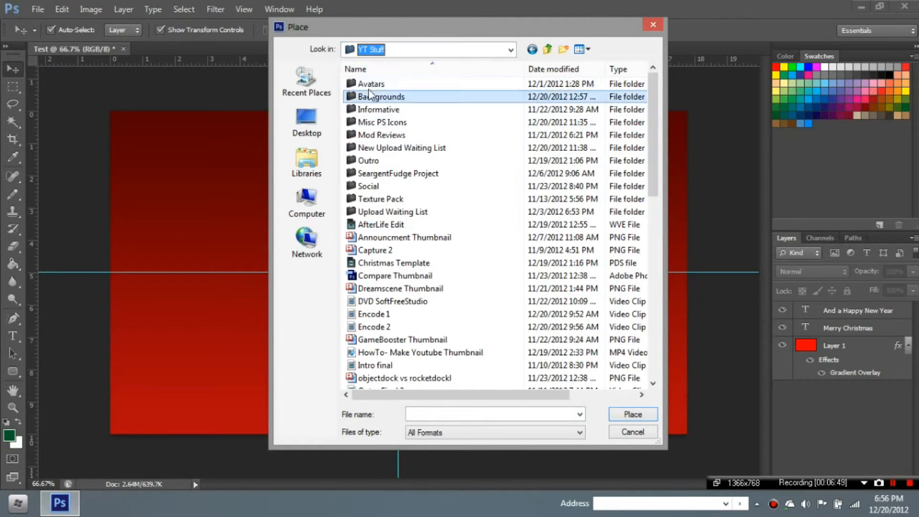
double_click(383, 84)
double_click(384, 105)
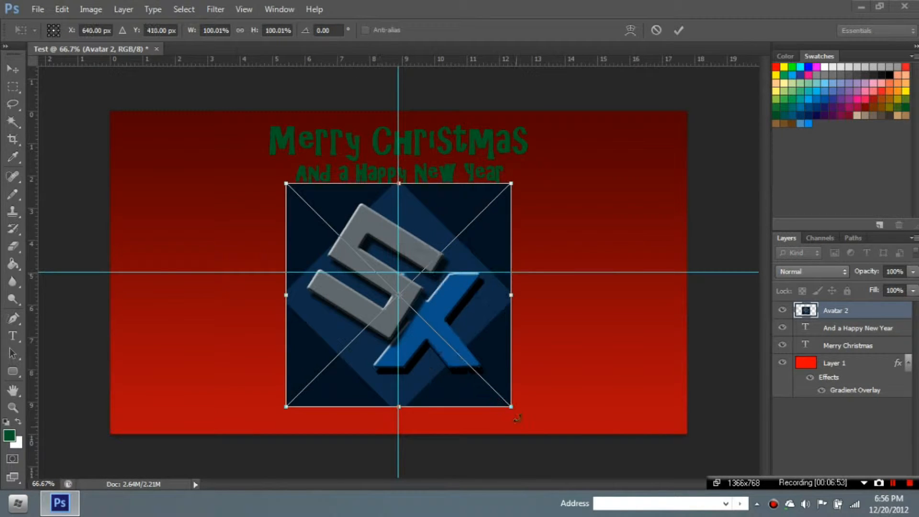
- Scale the Avatar 2 logo to 45.6% and set it centred below the greetings
drag(512, 407, 379, 393)
click(679, 31)
drag(398, 340, 448, 301)
click(679, 30)
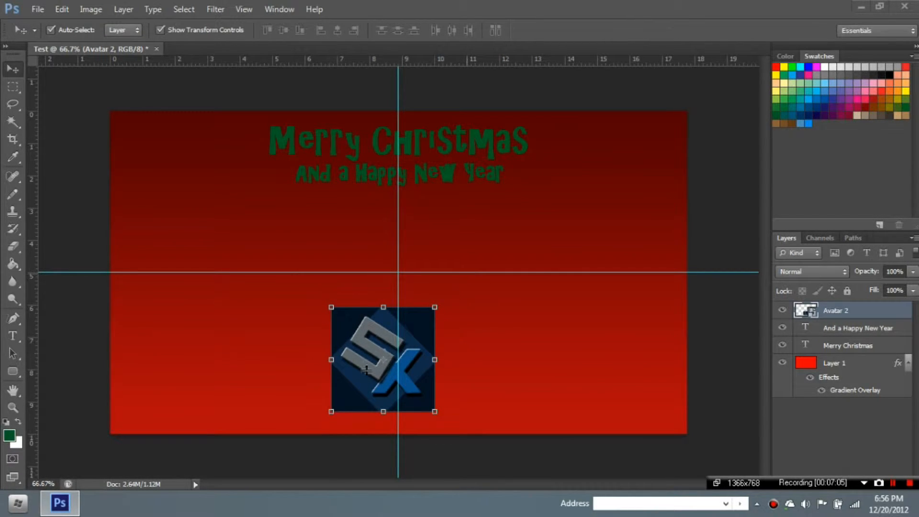
- Add a 5 px dark blue-grey stroke outline to the Avatar 2 logo
double_click(901, 310)
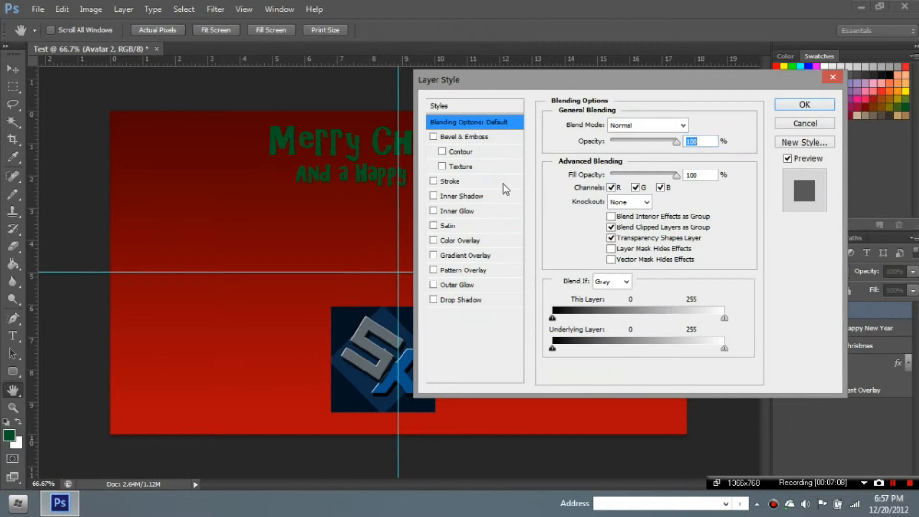
click(433, 182)
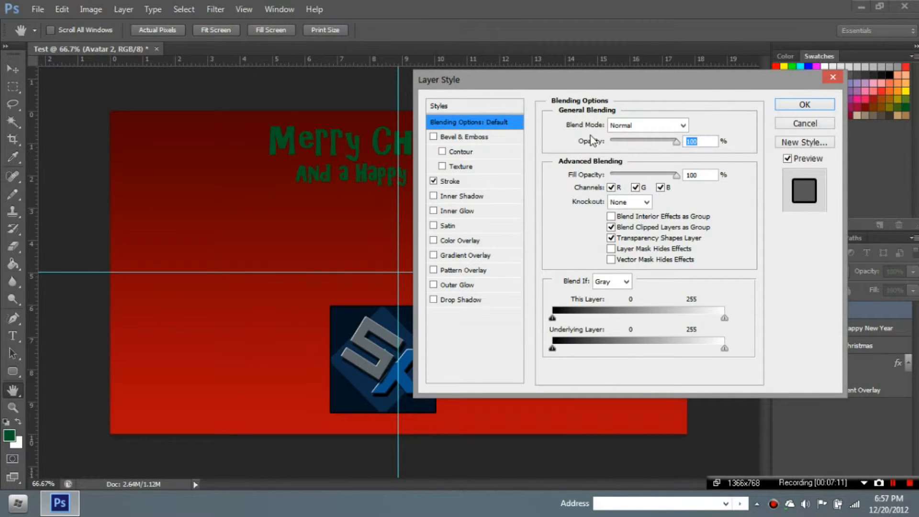
click(457, 181)
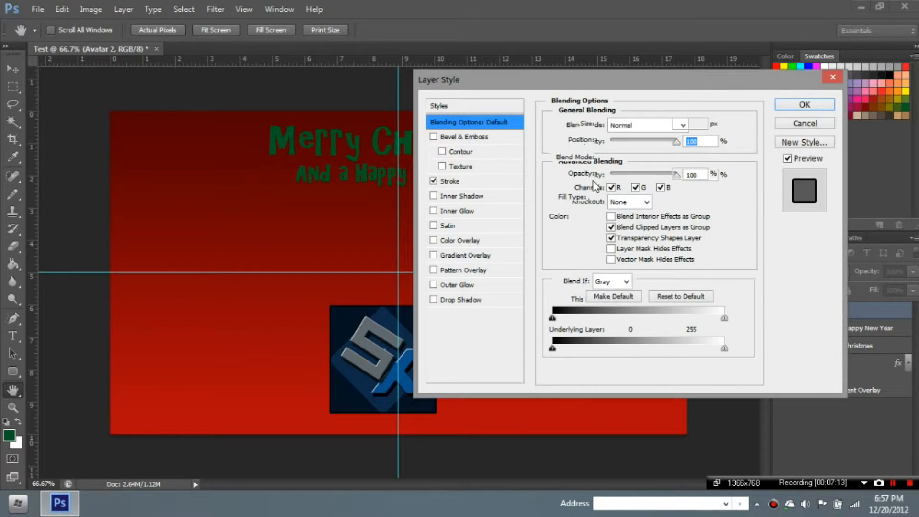
click(586, 217)
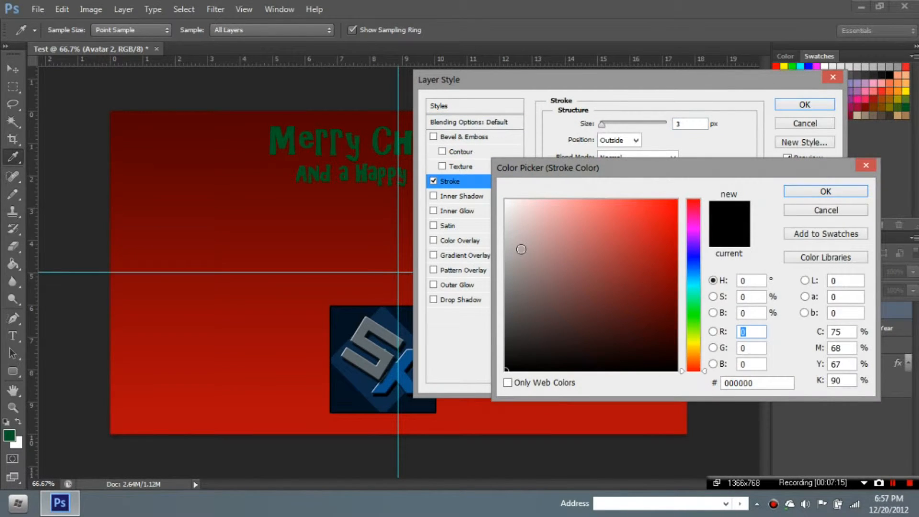
click(514, 265)
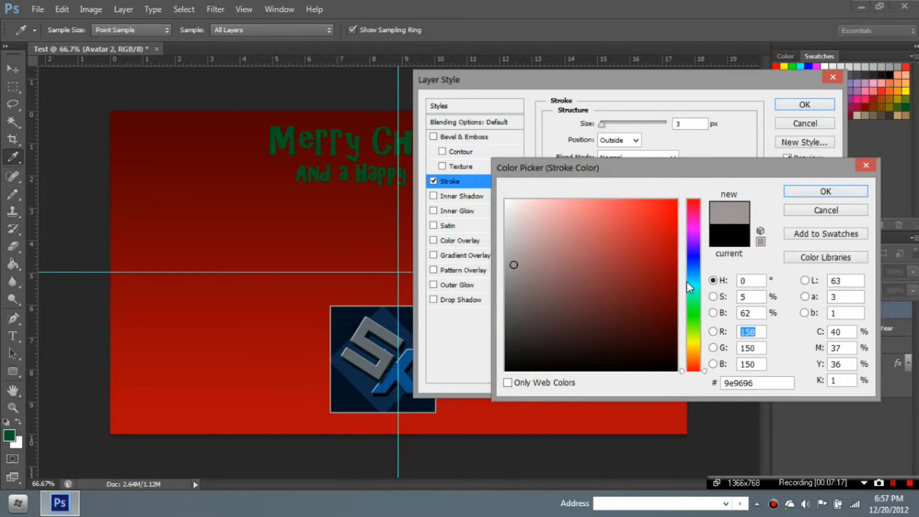
drag(686, 280, 692, 275)
drag(511, 261, 514, 296)
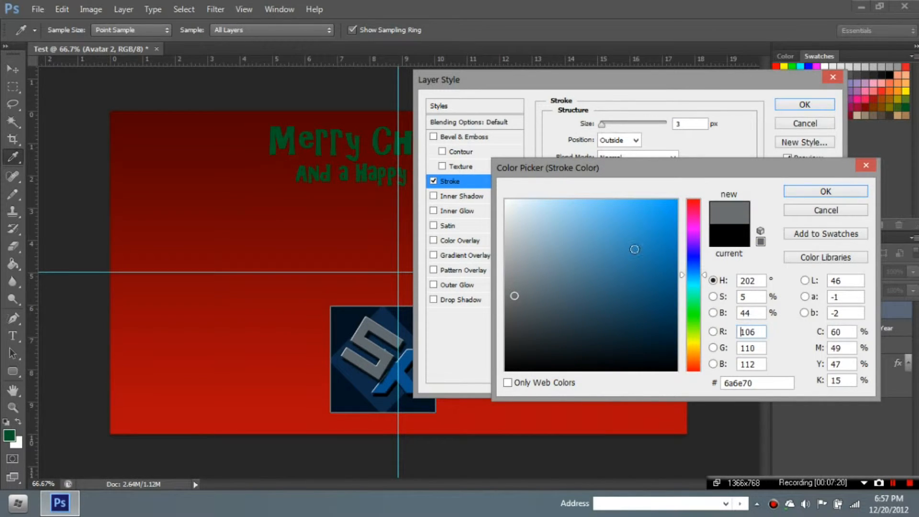
click(798, 192)
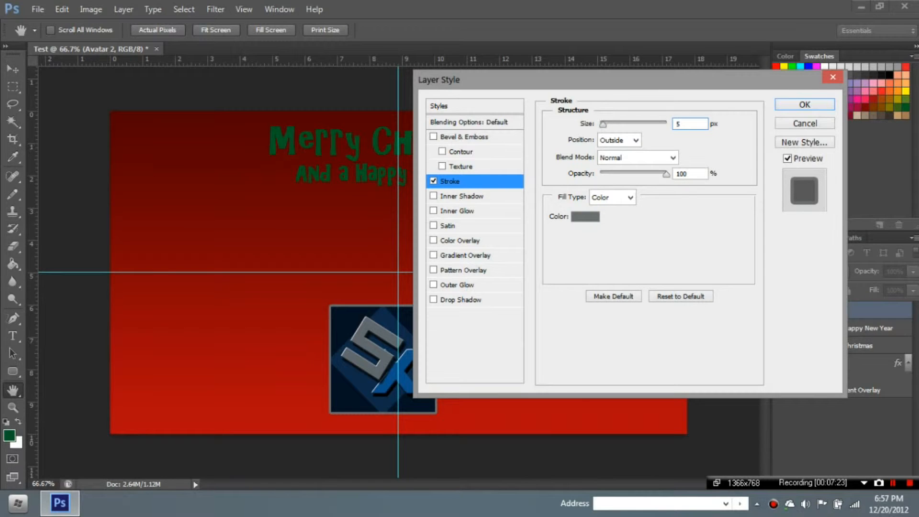
click(805, 105)
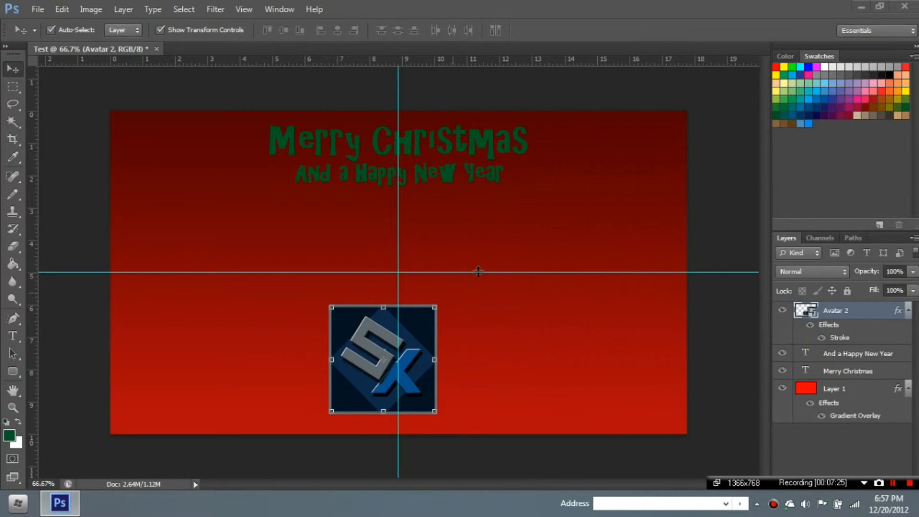
- Fine-tune the logo's position and narrow it slightly to 45% width
click(715, 213)
drag(422, 355, 424, 357)
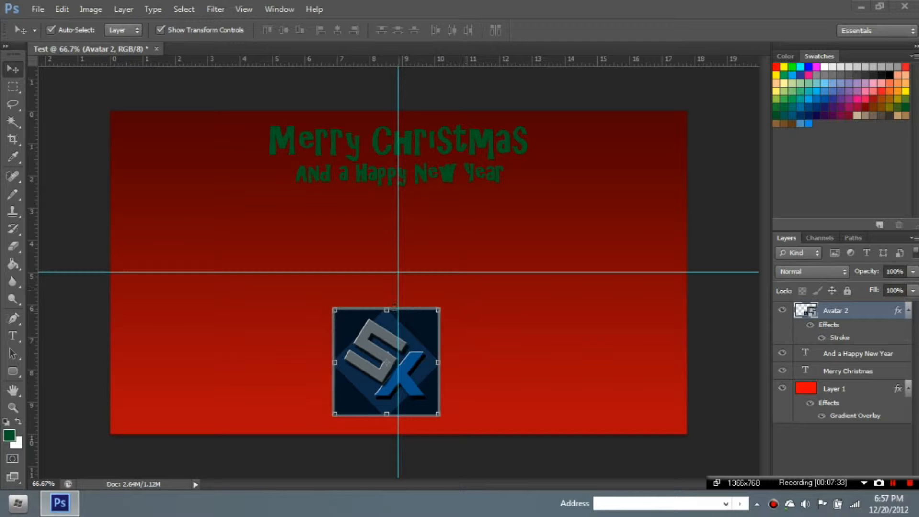
drag(387, 310, 386, 320)
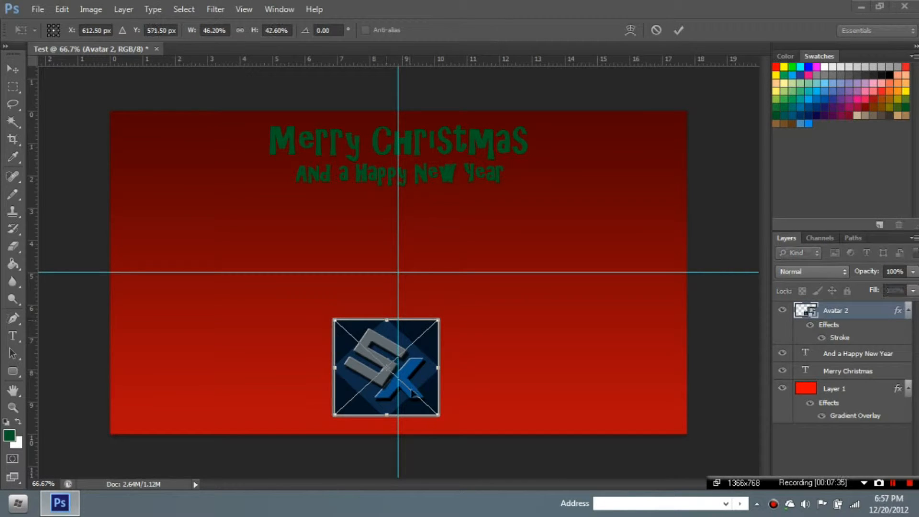
click(675, 33)
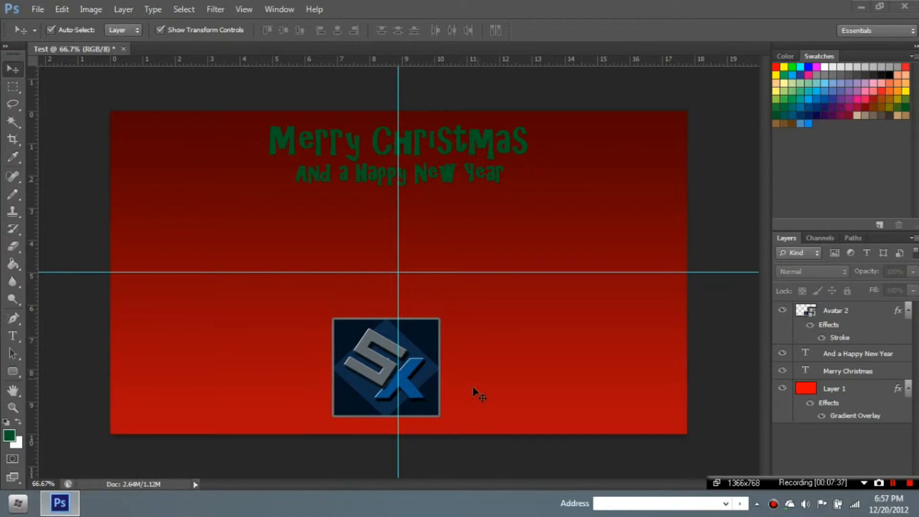
drag(438, 371, 427, 371)
click(680, 28)
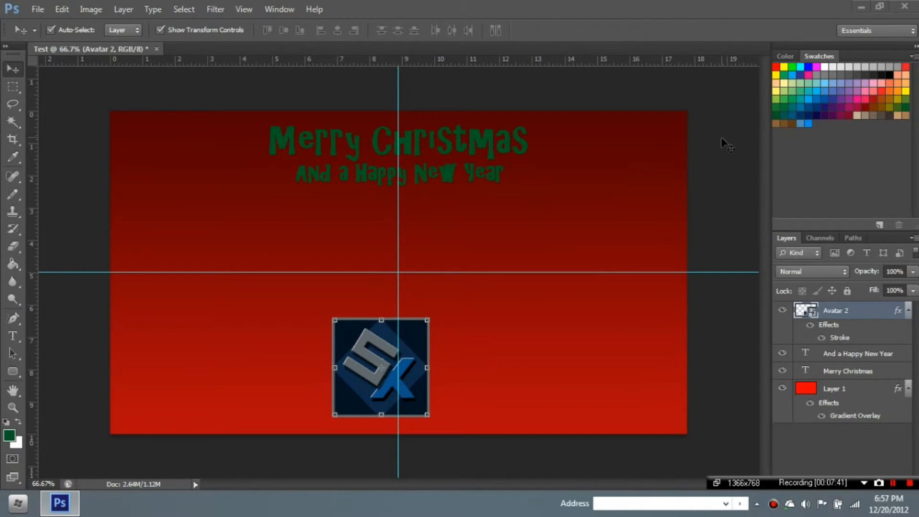
drag(405, 345, 410, 348)
click(736, 245)
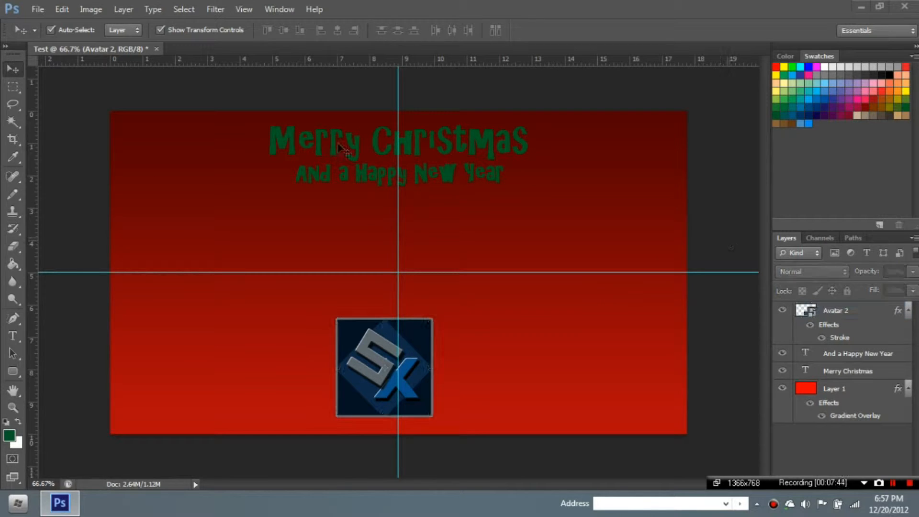
click(9, 372)
- Draw a green rounded rectangle right of centre and shift it slightly left and up
right_click(15, 372)
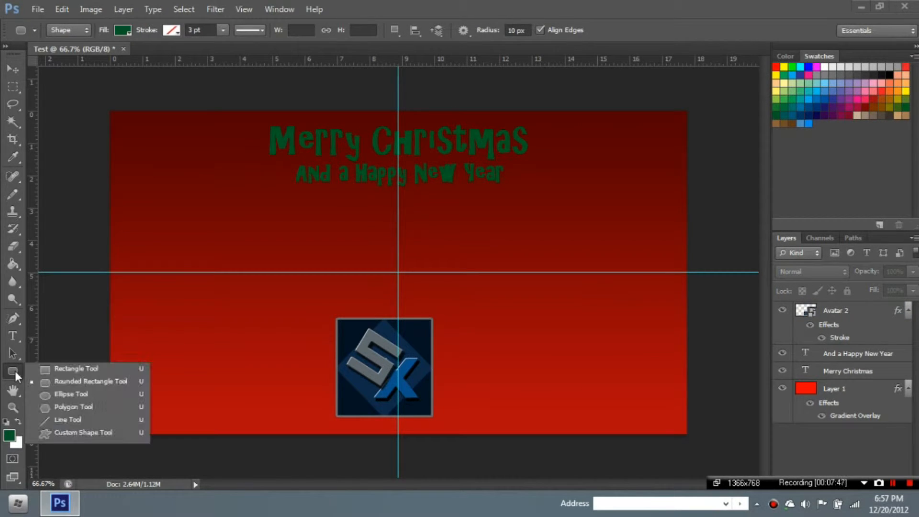
click(38, 370)
right_click(15, 373)
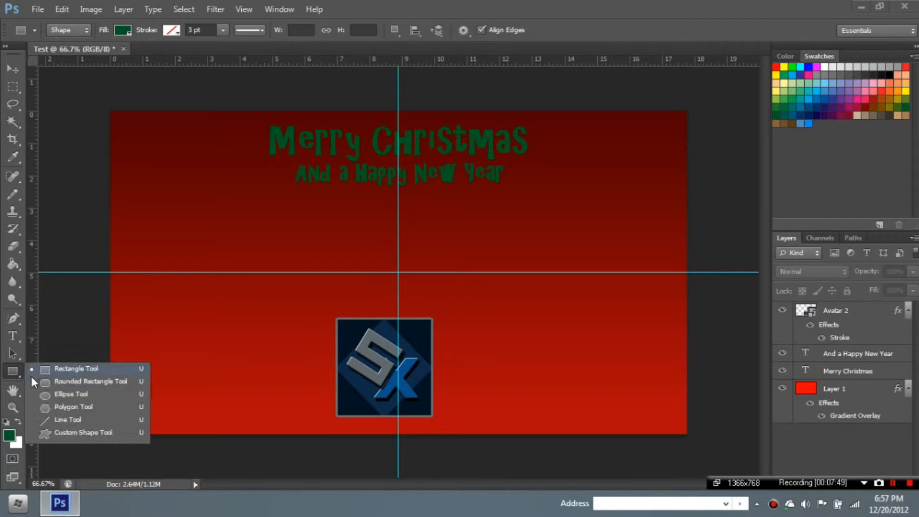
click(32, 381)
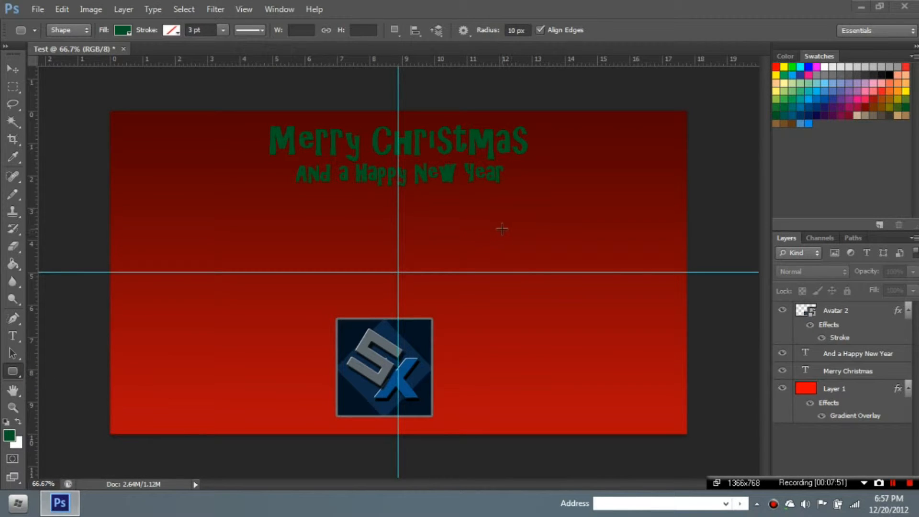
drag(502, 229, 652, 261)
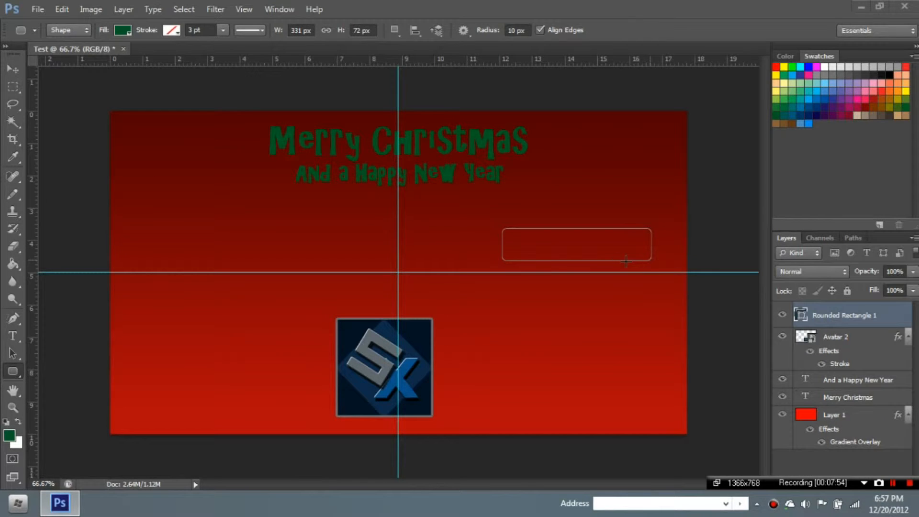
click(12, 70)
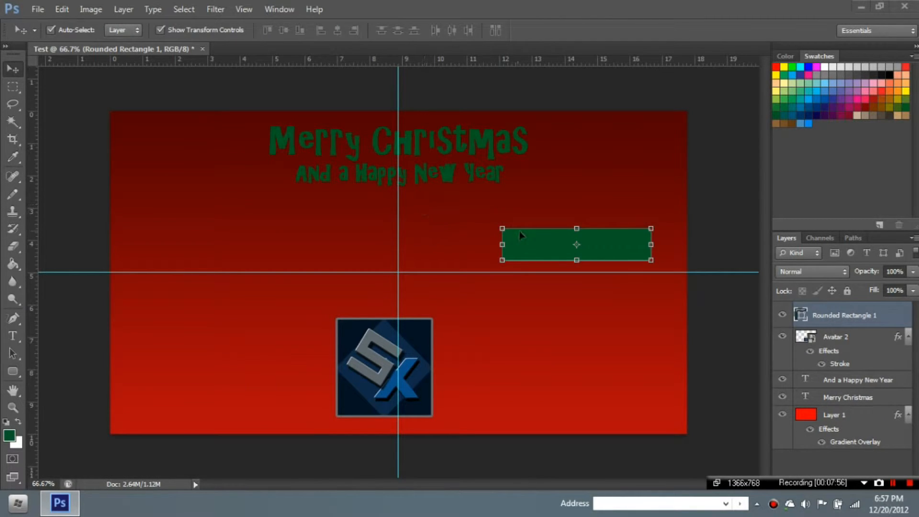
drag(501, 231, 462, 220)
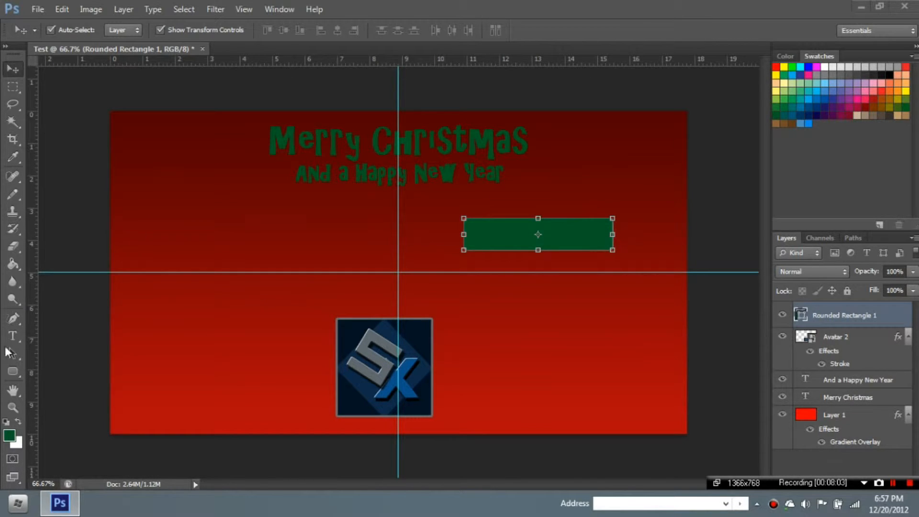
drag(12, 268, 56, 275)
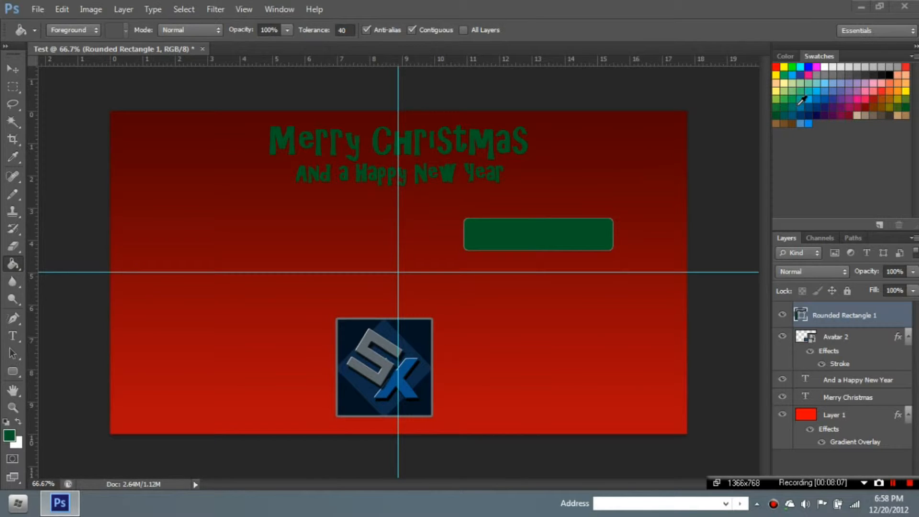
- Rasterize the Rounded Rectangle 1 shape and fill it with light grey
click(822, 74)
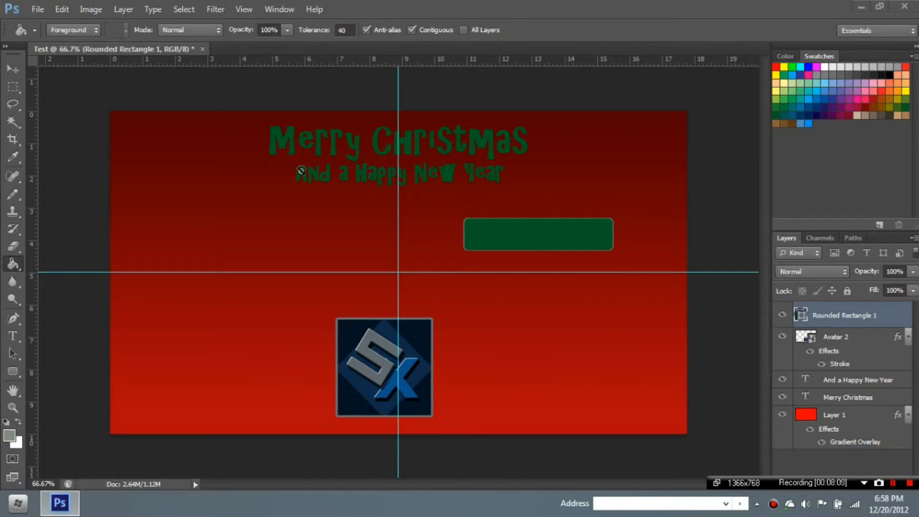
click(554, 227)
click(433, 199)
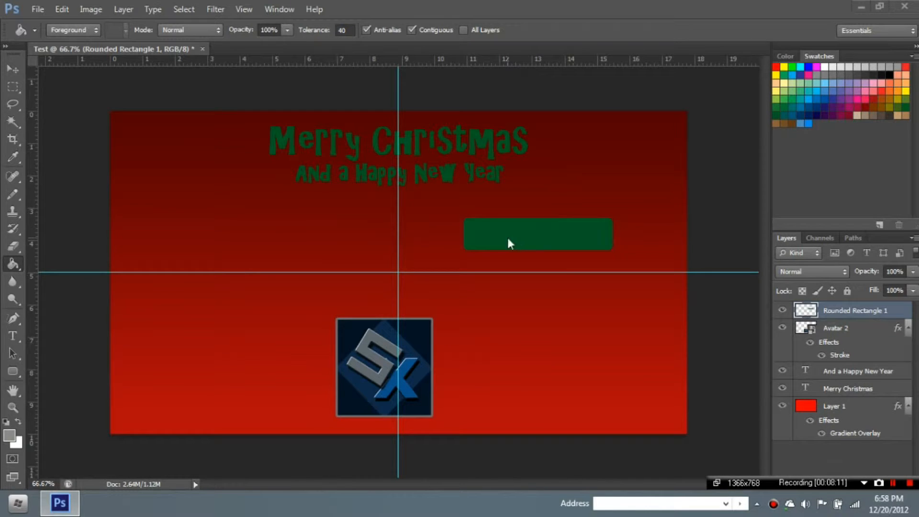
click(509, 239)
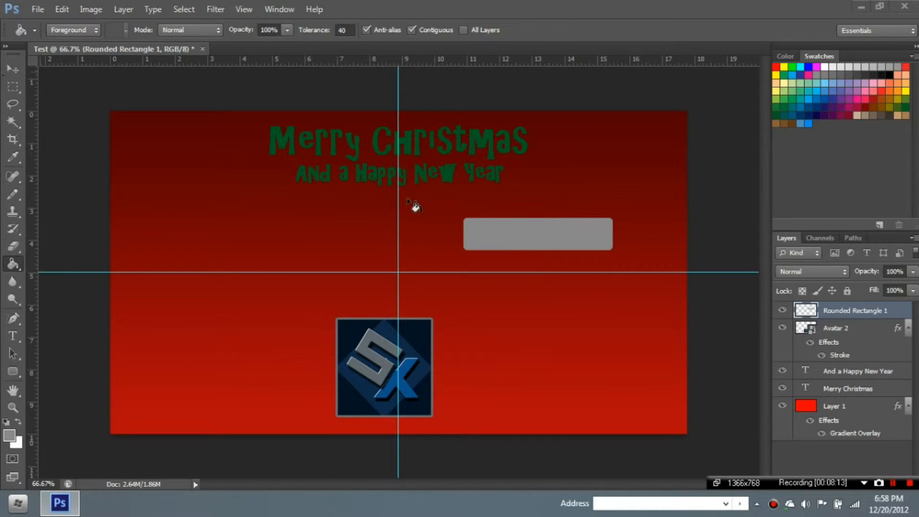
double_click(889, 309)
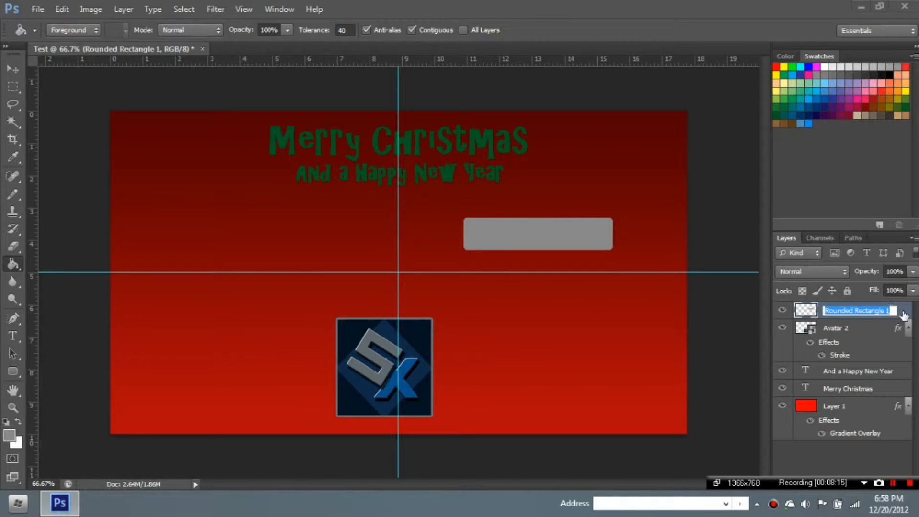
click(904, 315)
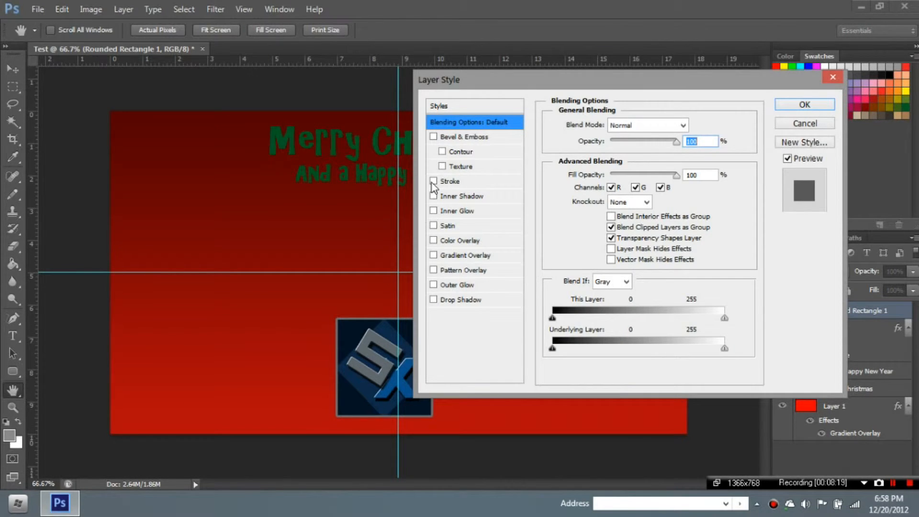
- Add a dark grey 565d60 Stroke effect to Rounded Rectangle 1, matching the logo outline
click(433, 181)
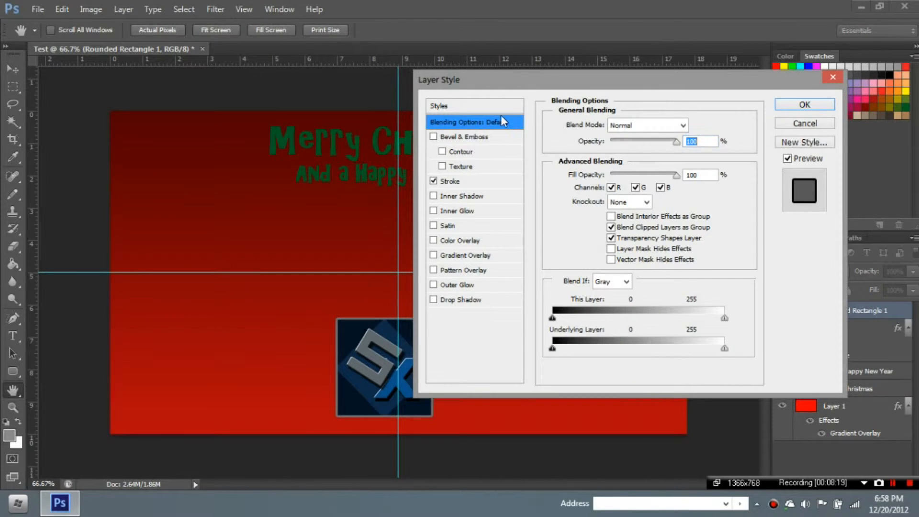
drag(541, 83, 743, 206)
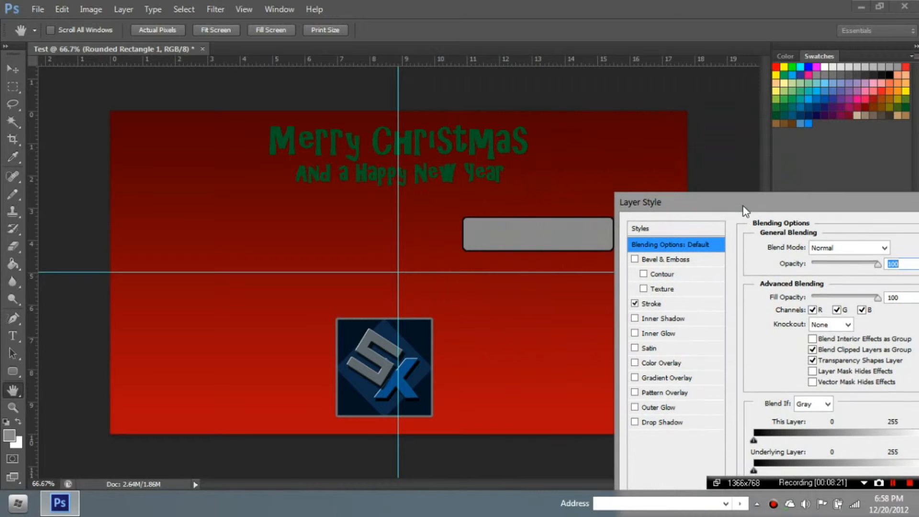
click(657, 304)
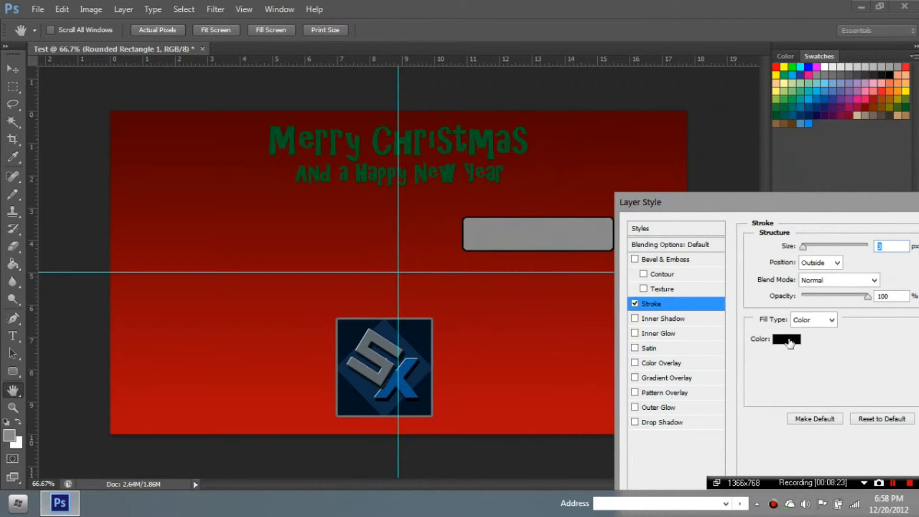
click(786, 339)
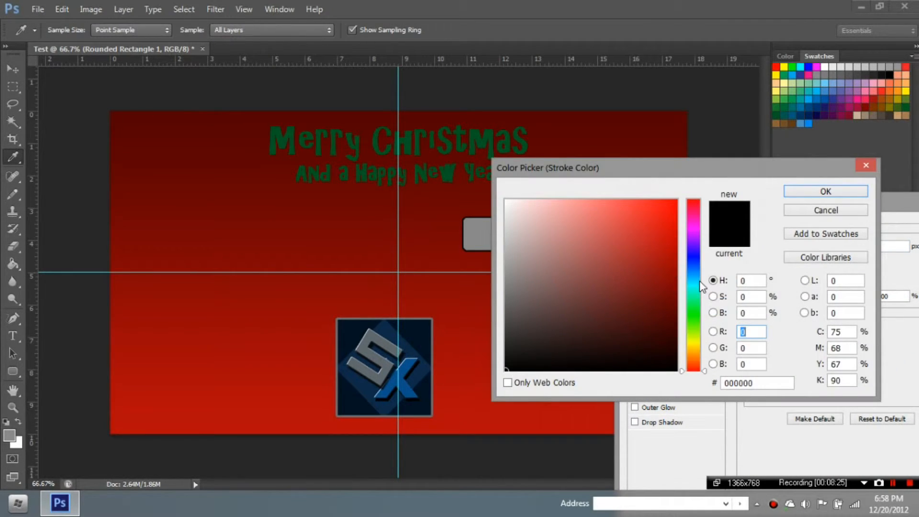
drag(699, 282, 700, 276)
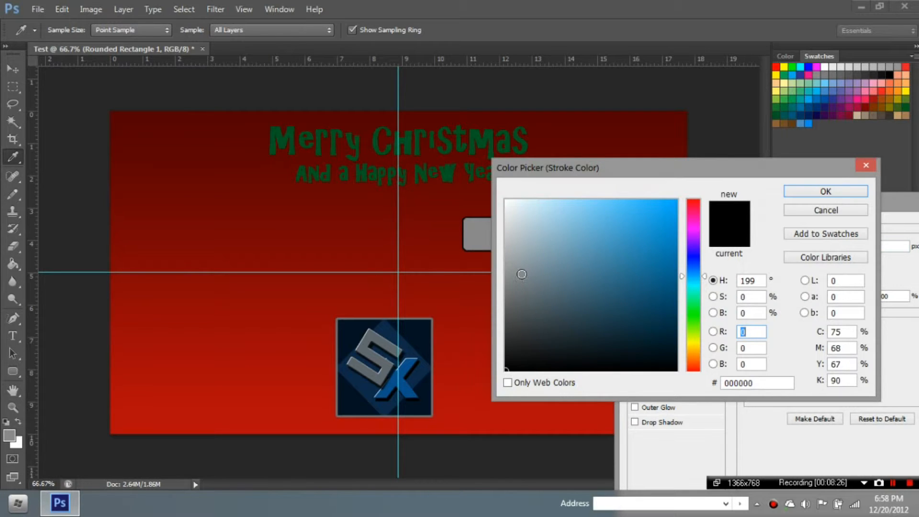
click(521, 276)
drag(523, 248, 519, 318)
click(812, 192)
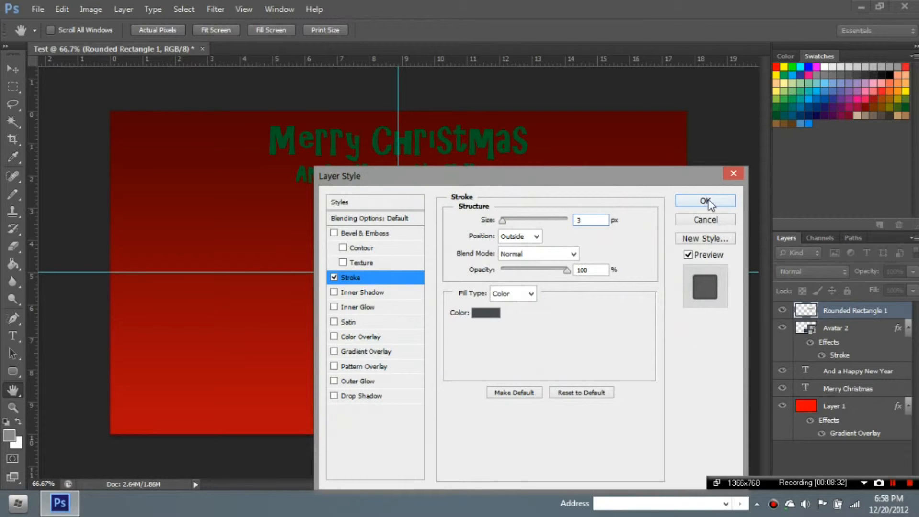
click(698, 199)
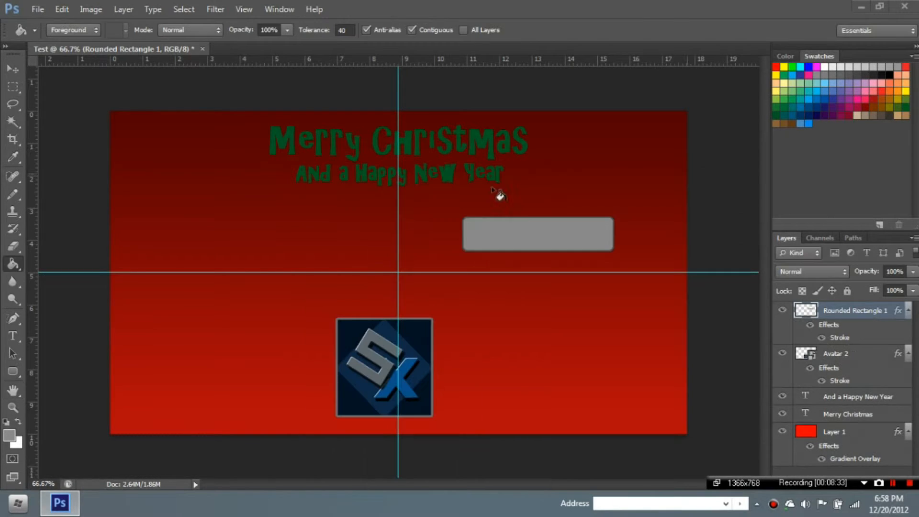
- Type 'Subscribe' on the grey box and colour it dark green
click(12, 336)
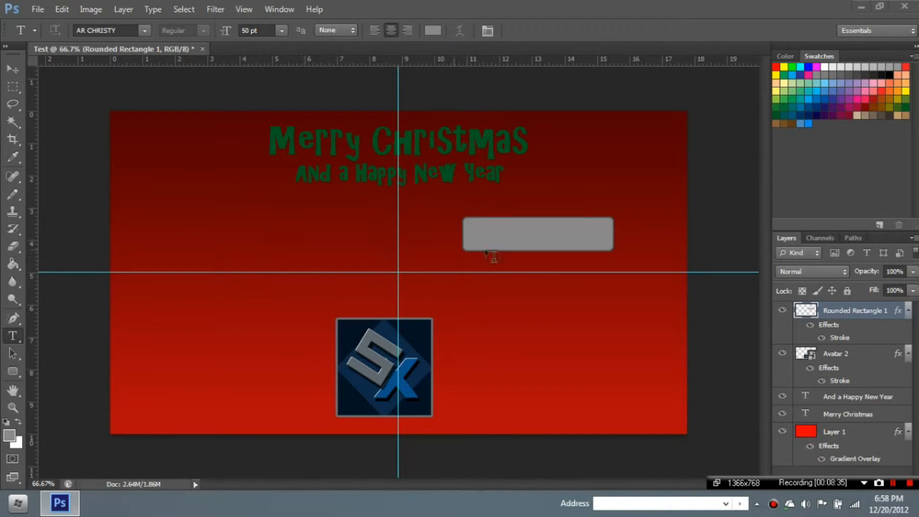
click(478, 235)
text(Sub)
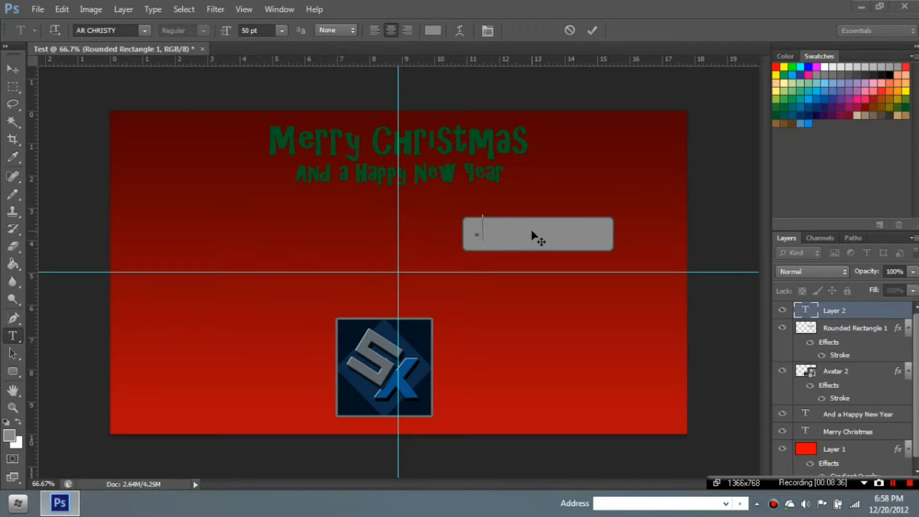
text(scribe)
key(ctrl+a)
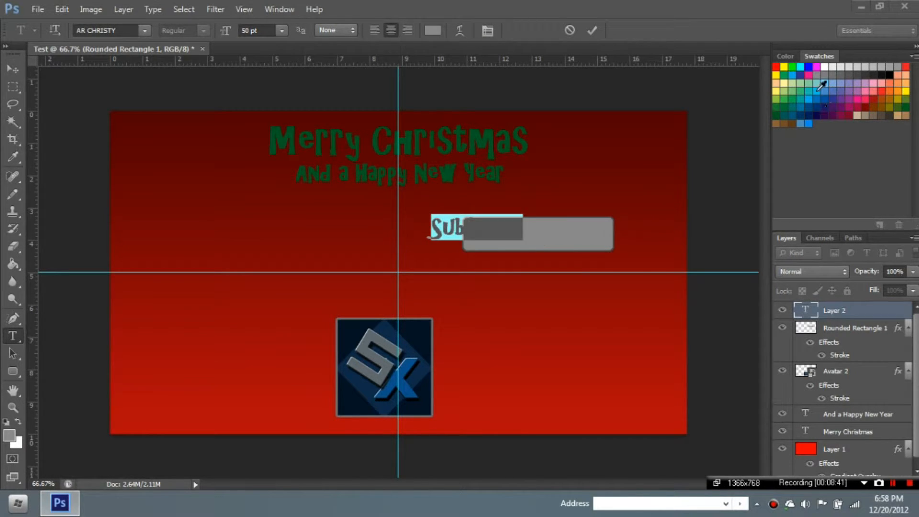
click(775, 117)
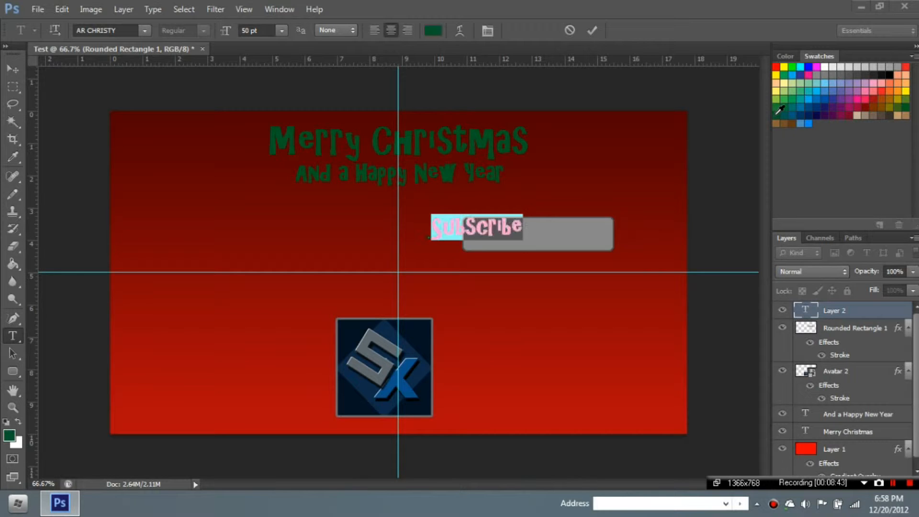
click(594, 29)
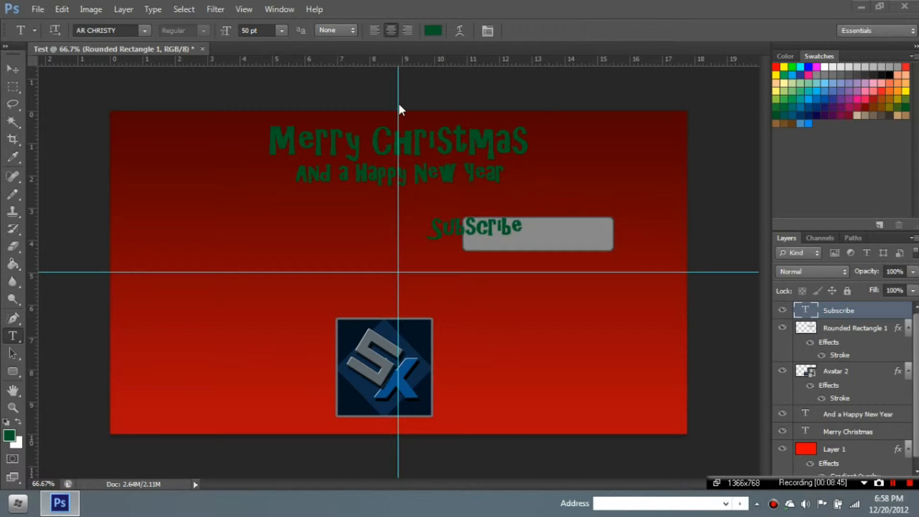
- Centre the Subscribe text on the grey button
click(14, 69)
drag(445, 220, 498, 231)
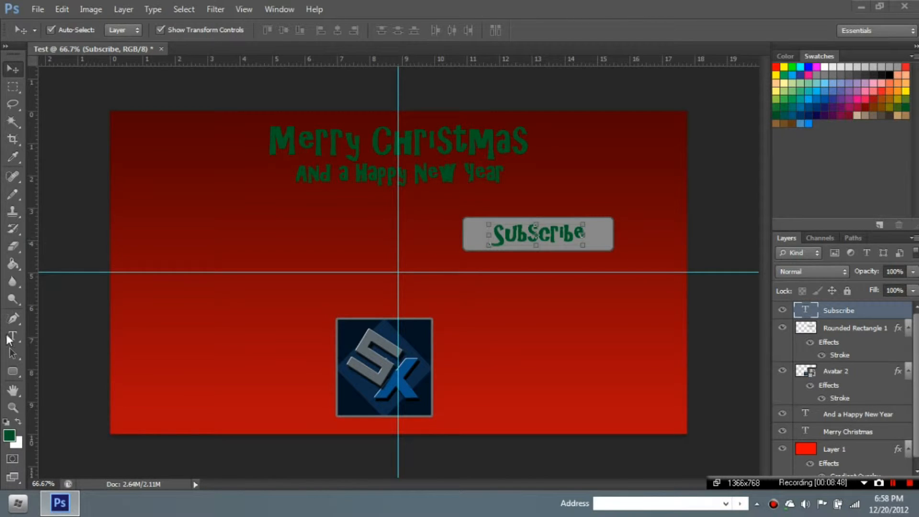
click(11, 337)
- Switch the Subscribe text's font from AR DECODE (tried first) to AR BERKLEY, and commit
click(503, 233)
key(ctrl+a)
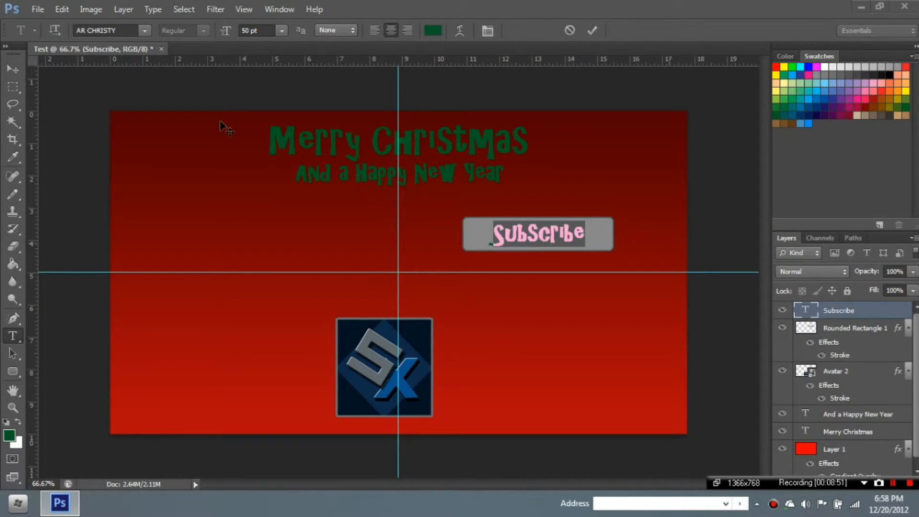
click(145, 33)
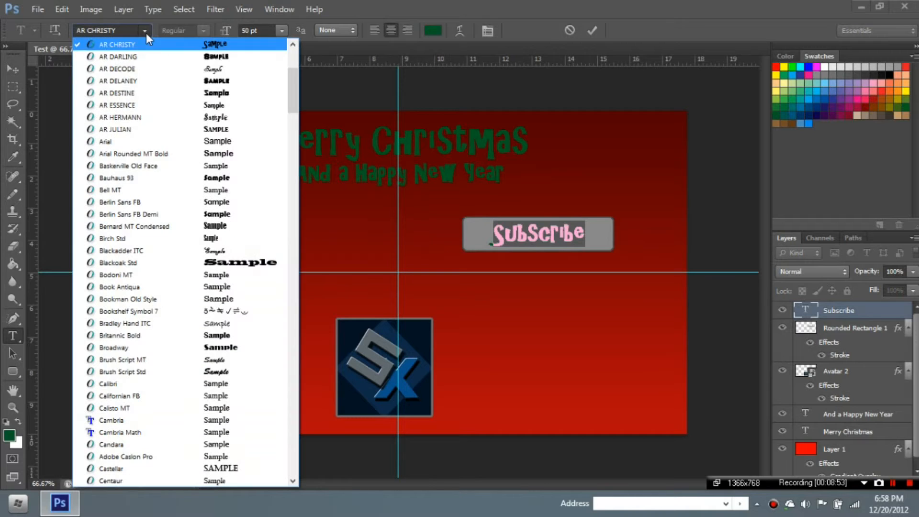
click(238, 72)
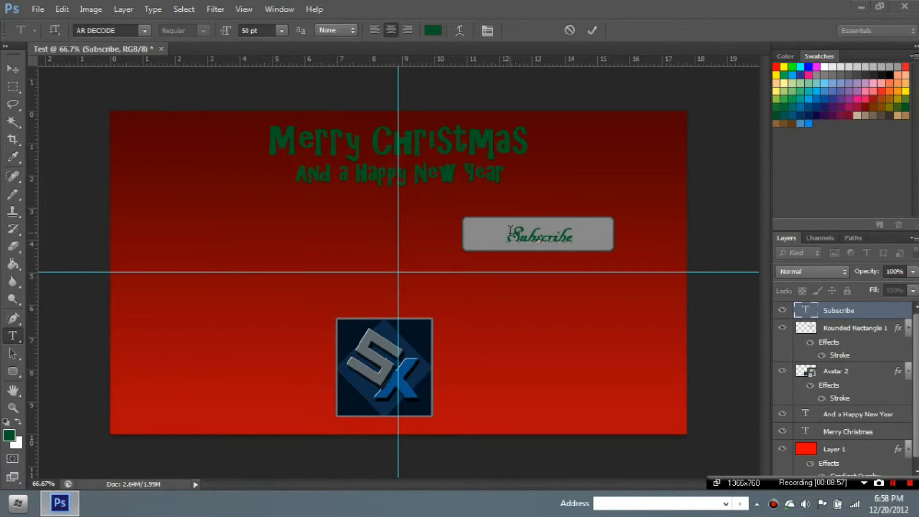
click(144, 30)
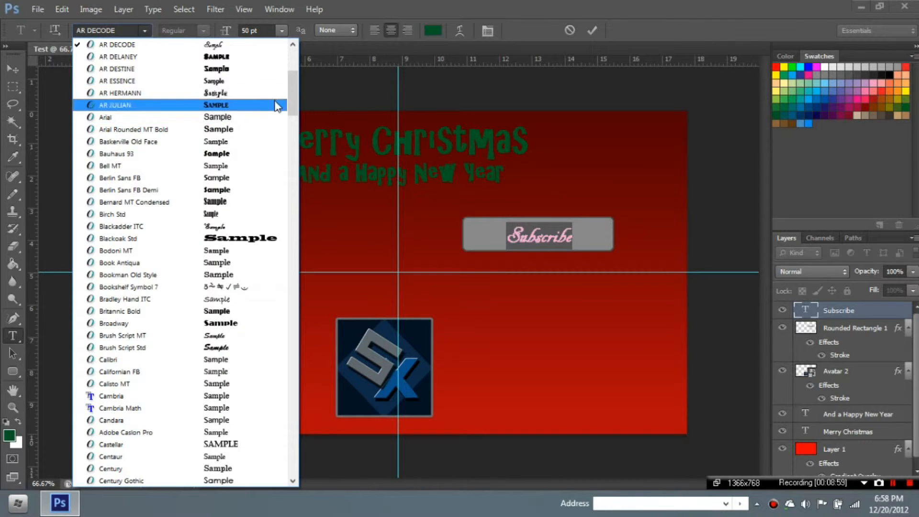
drag(291, 91, 292, 70)
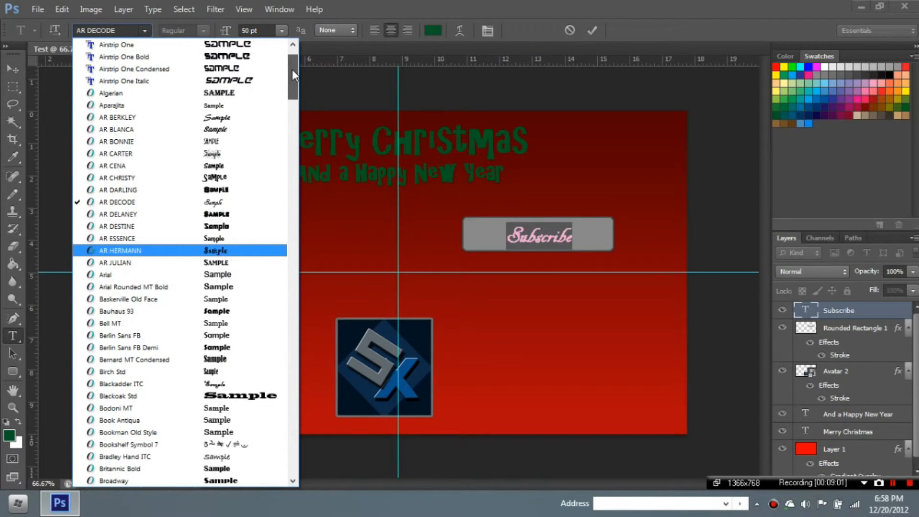
click(240, 117)
click(521, 228)
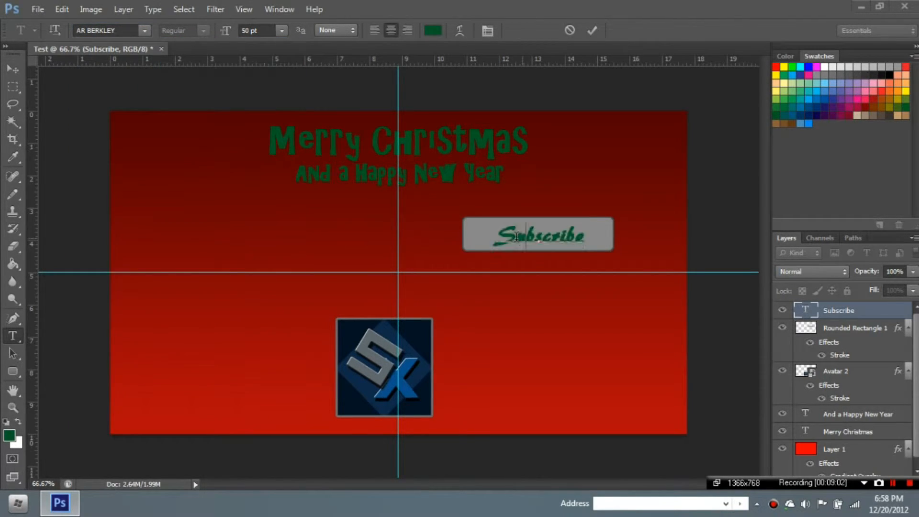
drag(500, 235, 599, 232)
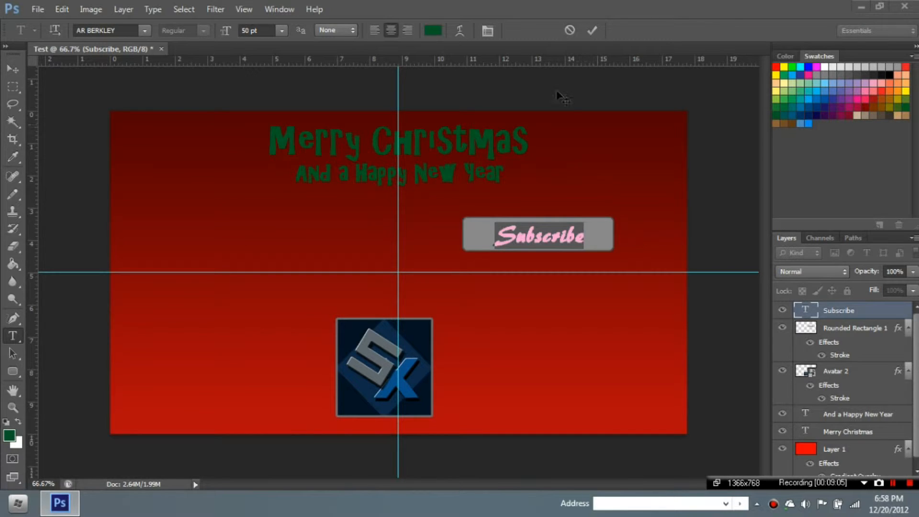
click(875, 313)
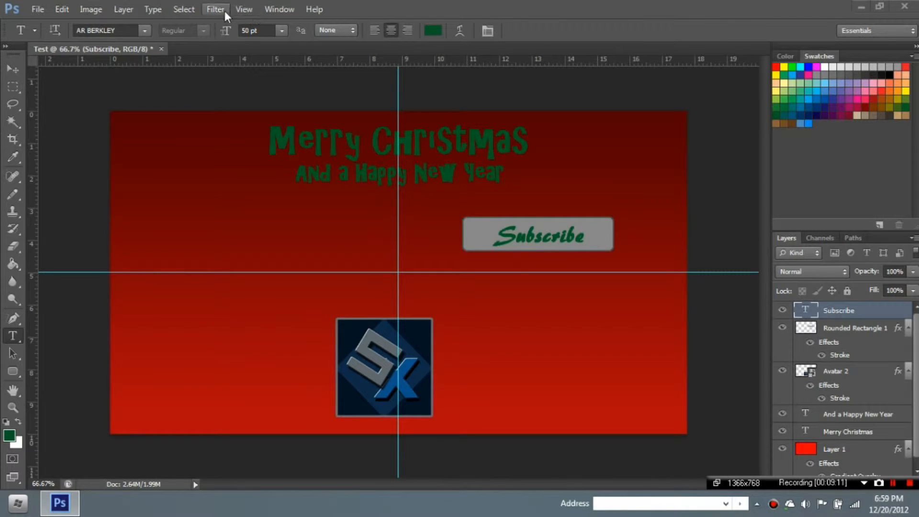
- Make Subscribe italic in the Character panel, after trying and removing all caps and small caps
click(282, 10)
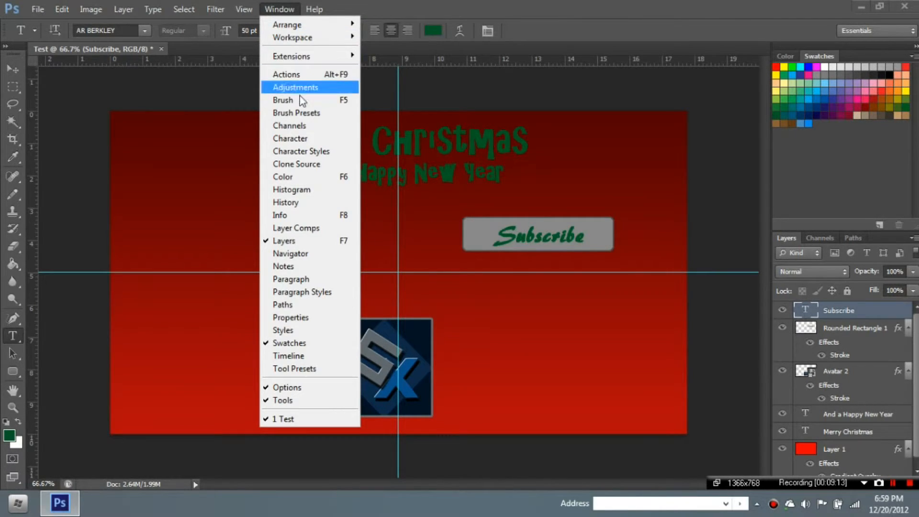
click(310, 138)
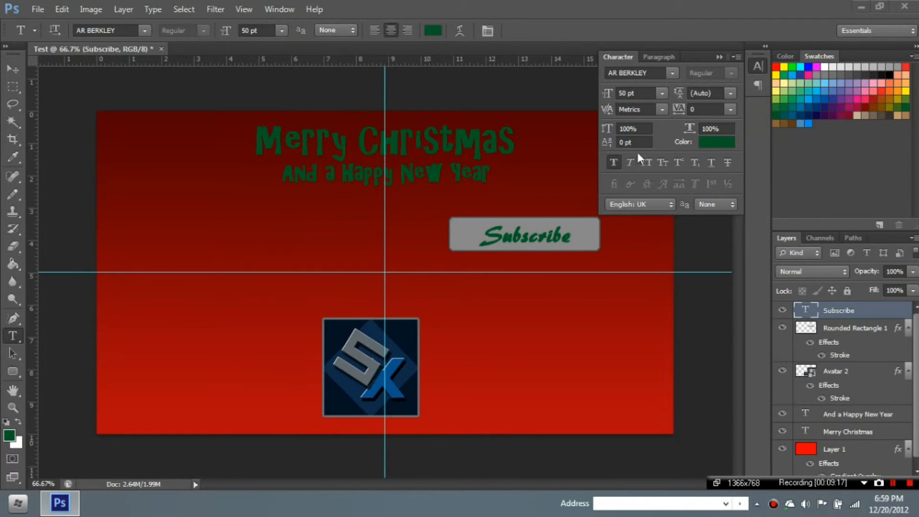
click(647, 163)
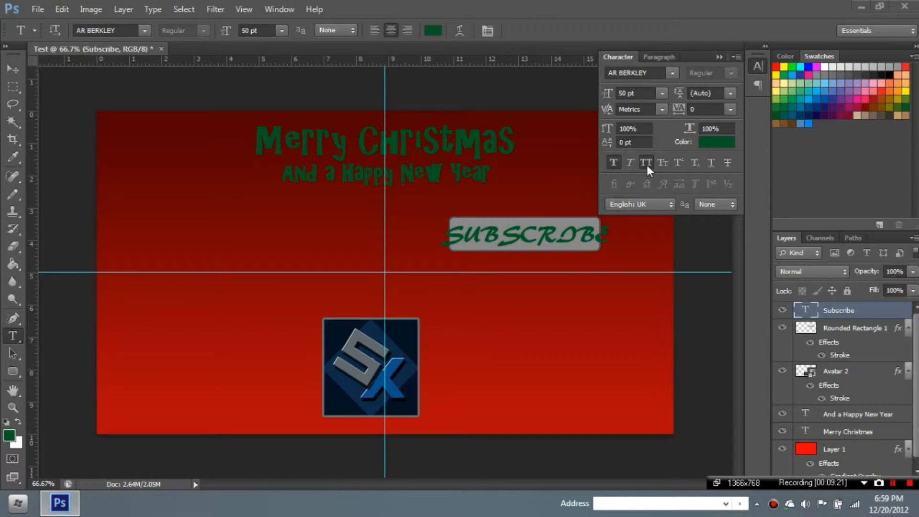
click(647, 163)
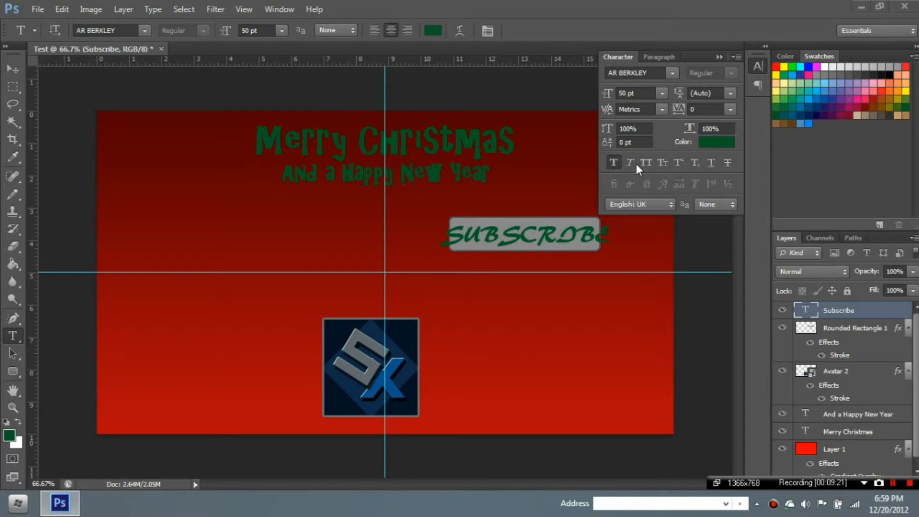
click(661, 163)
click(663, 159)
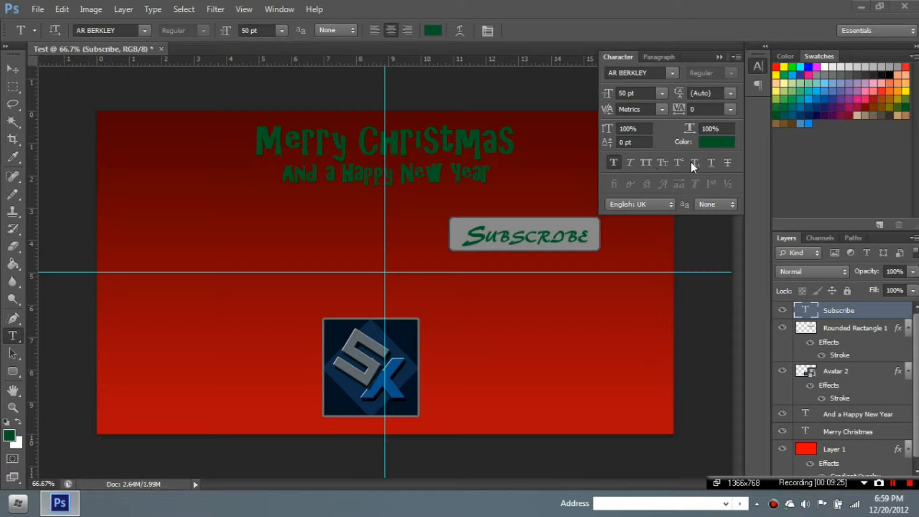
click(633, 165)
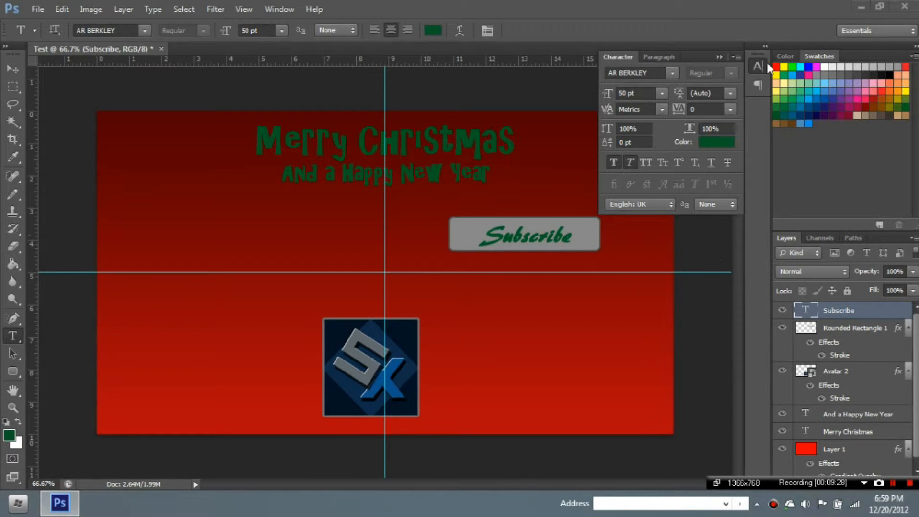
click(740, 59)
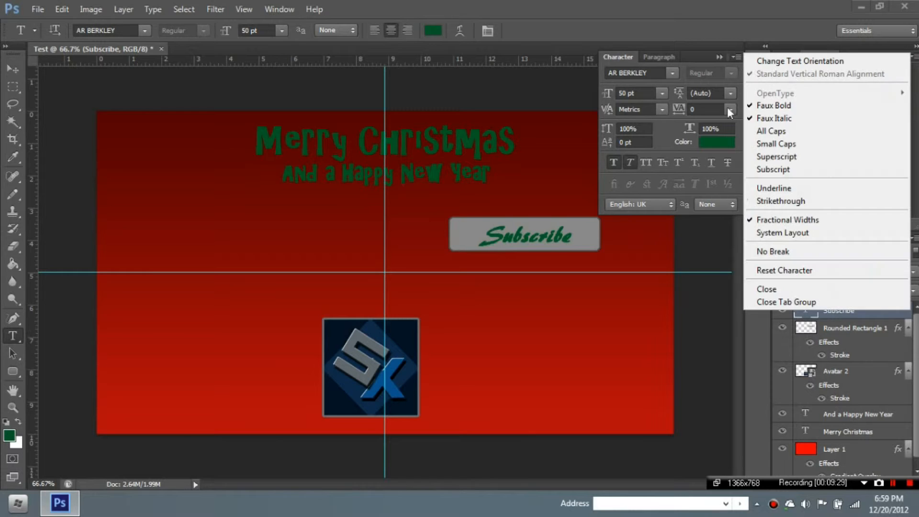
click(762, 303)
- Nudge the Subscribe text so it sits centred on the grey button
click(11, 68)
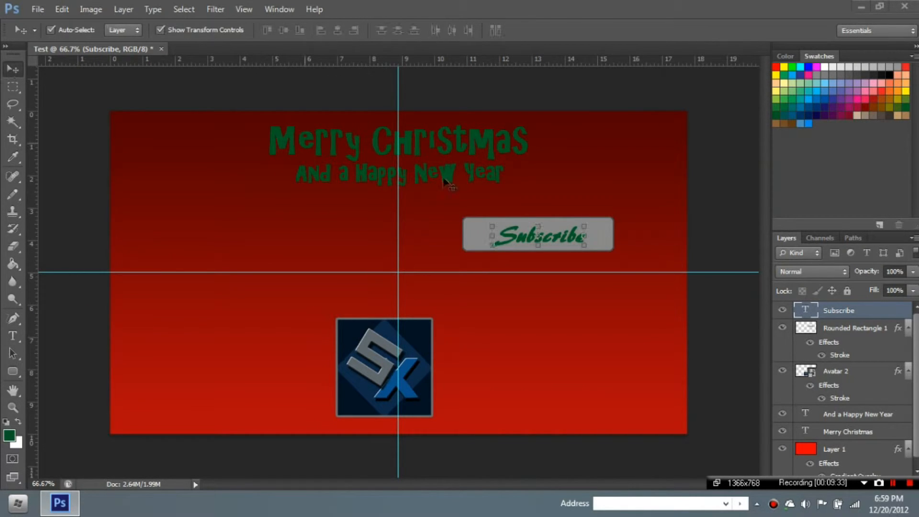
drag(518, 236, 514, 238)
click(644, 245)
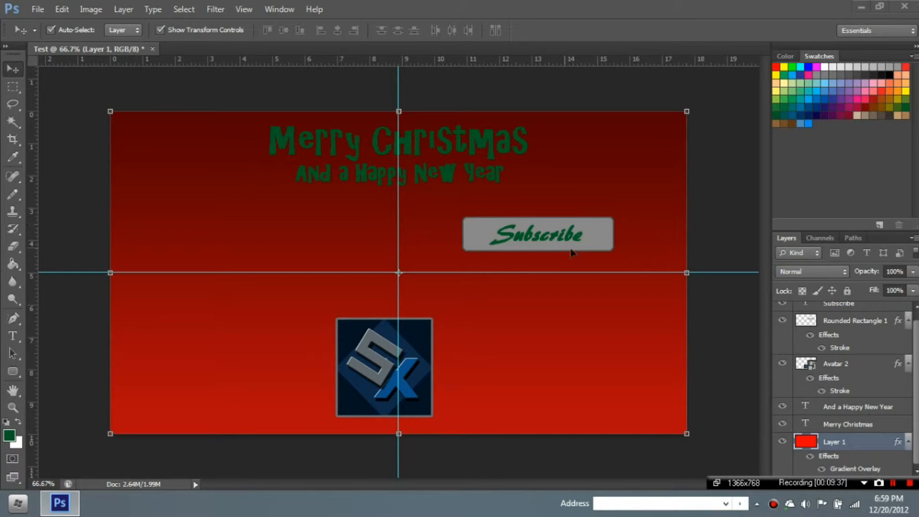
click(744, 314)
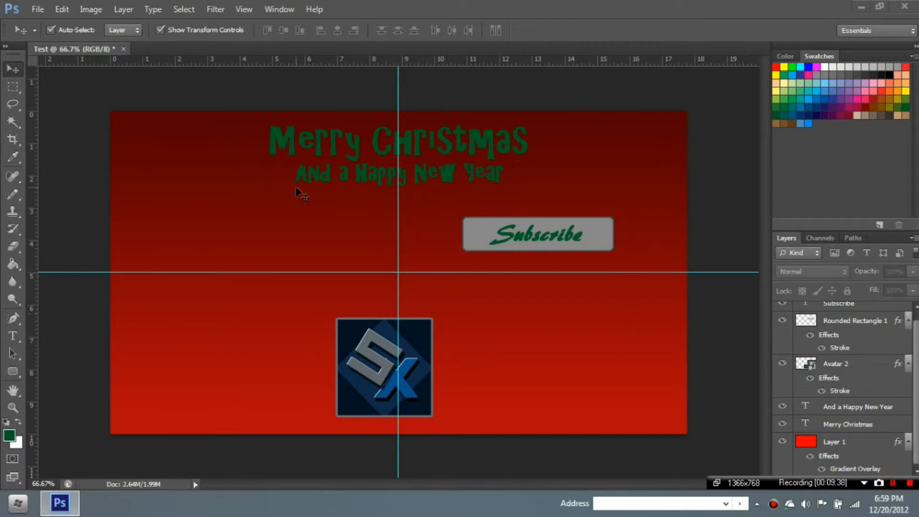
click(13, 376)
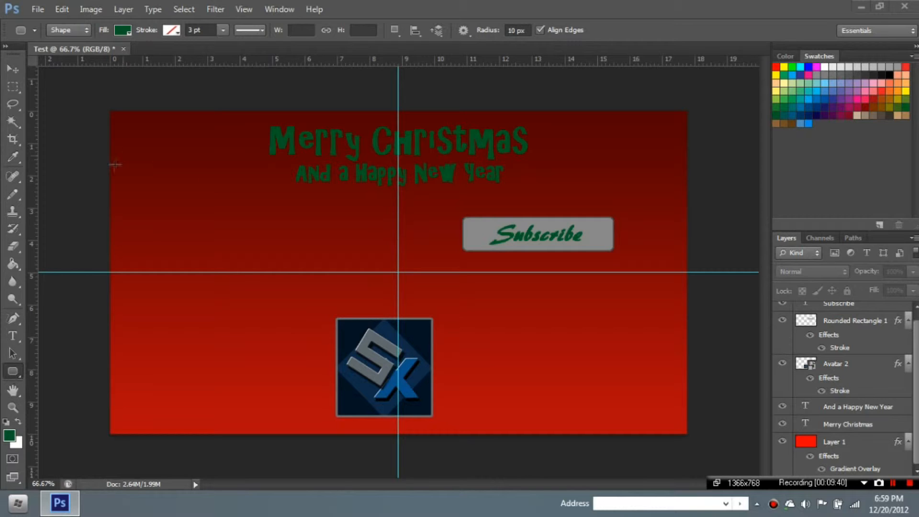
click(13, 68)
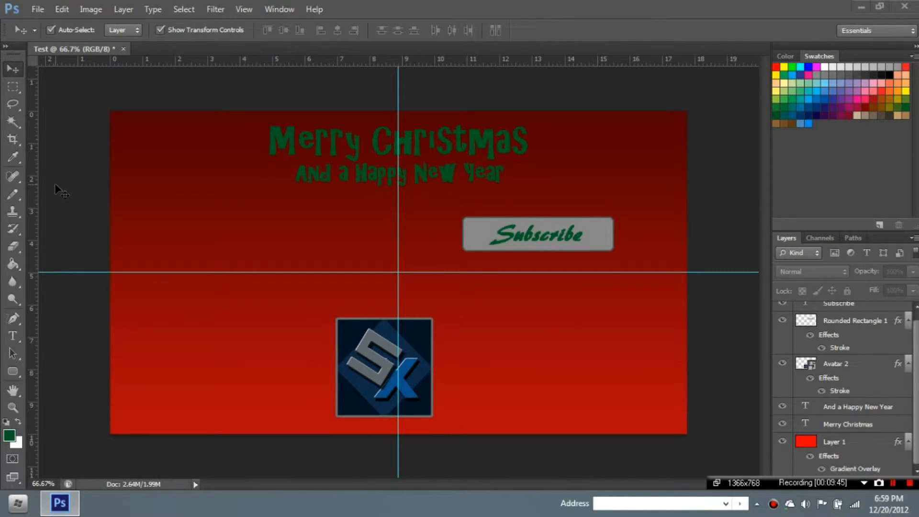
- Place the christmas+tree image from YT Stuff > Misc PS Icons into the banner
click(38, 10)
click(85, 222)
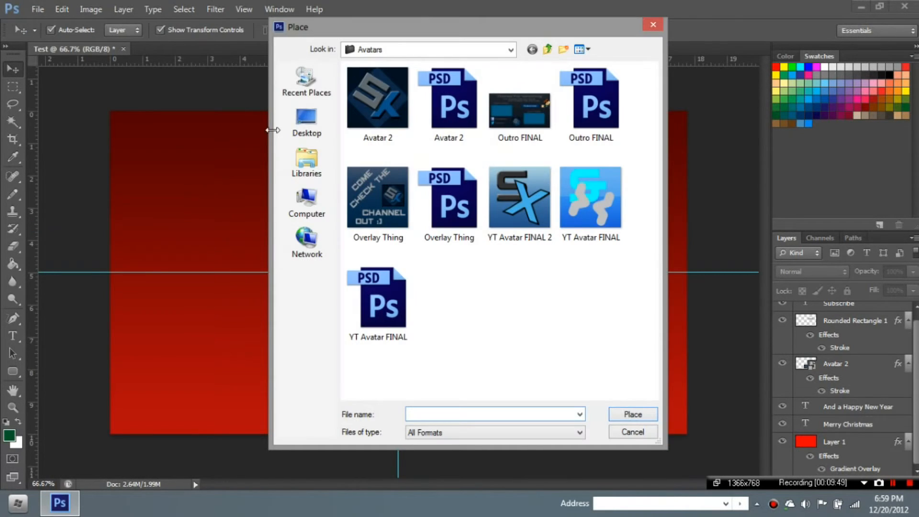
click(511, 49)
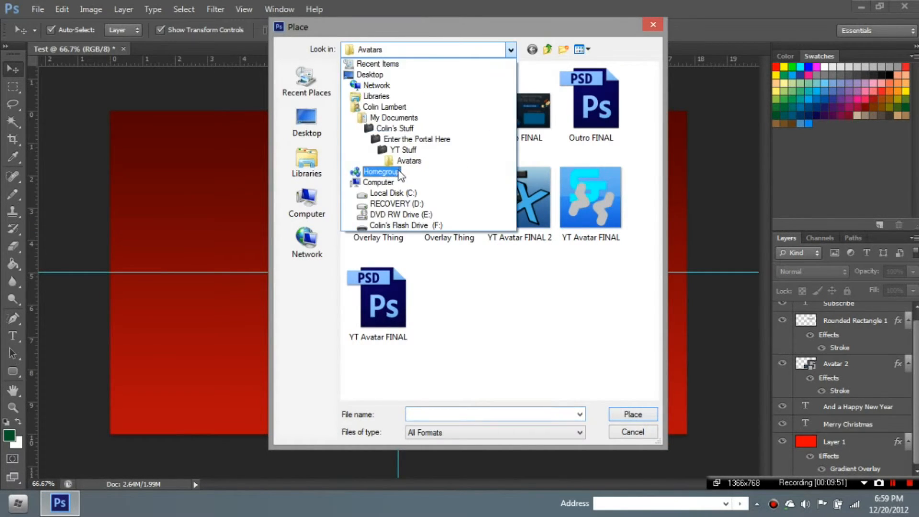
click(402, 153)
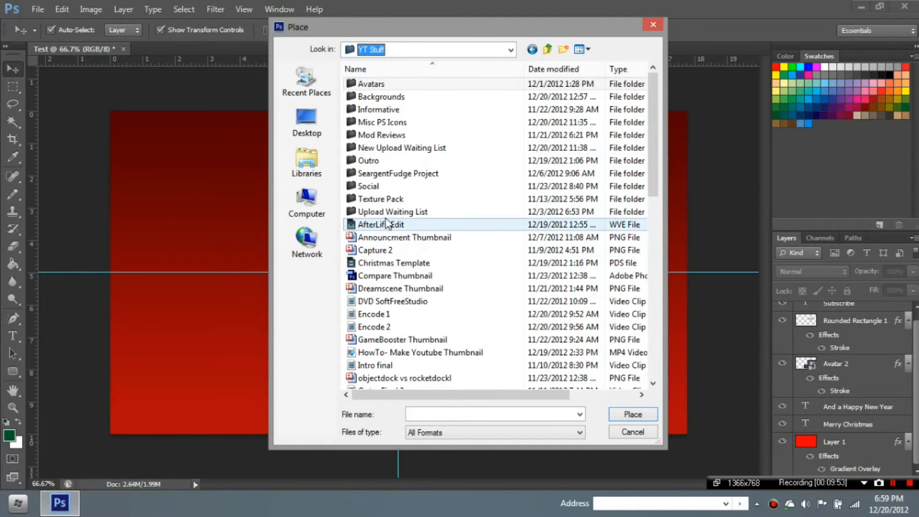
double_click(404, 123)
double_click(601, 274)
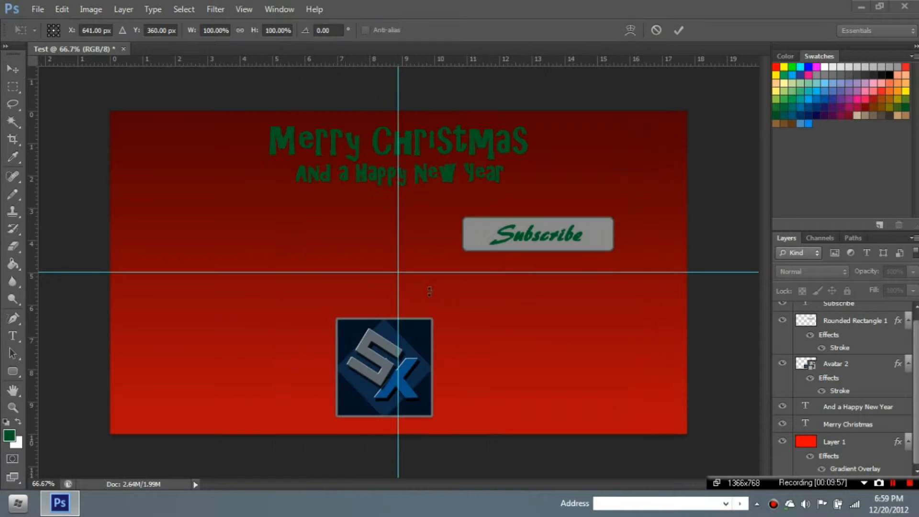
- Resize the tree and move it so it rises from the banner's lower-left corner
drag(327, 299, 102, 379)
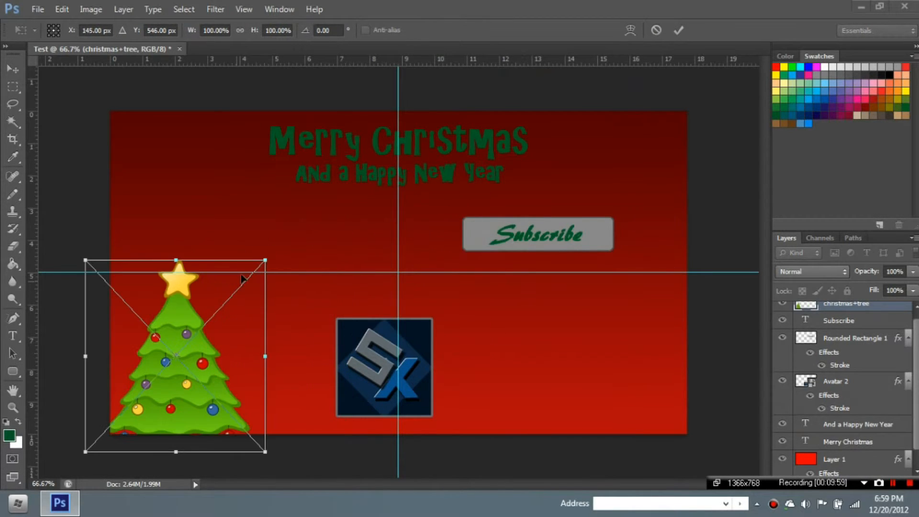
drag(266, 260, 589, 57)
click(675, 30)
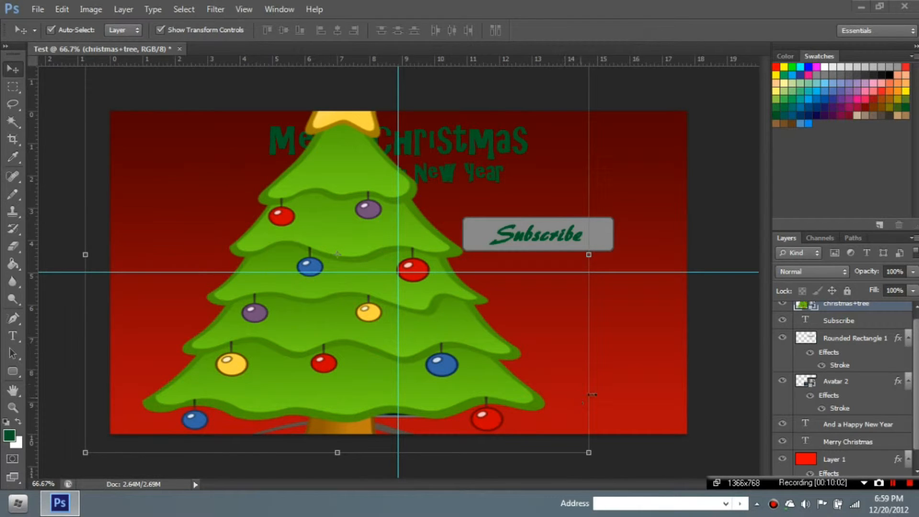
drag(286, 177, 273, 217)
drag(213, 178, 221, 320)
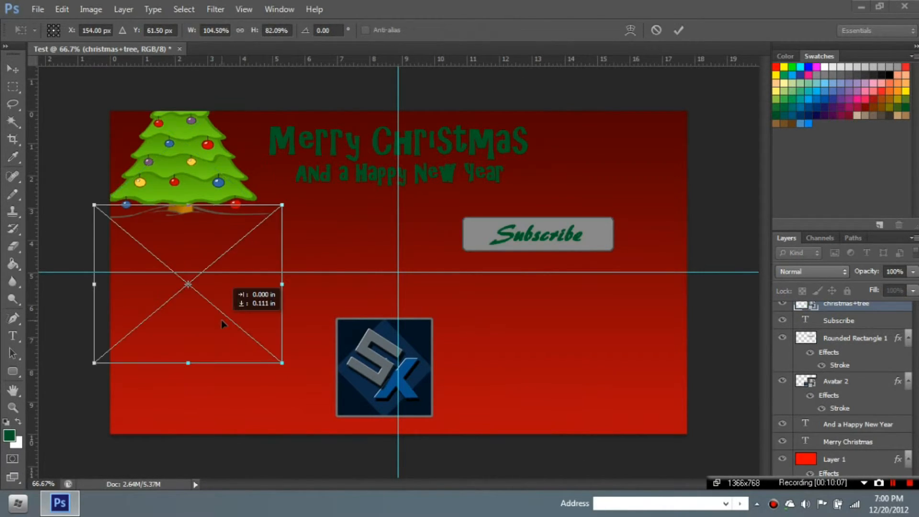
drag(290, 191, 342, 84)
click(679, 30)
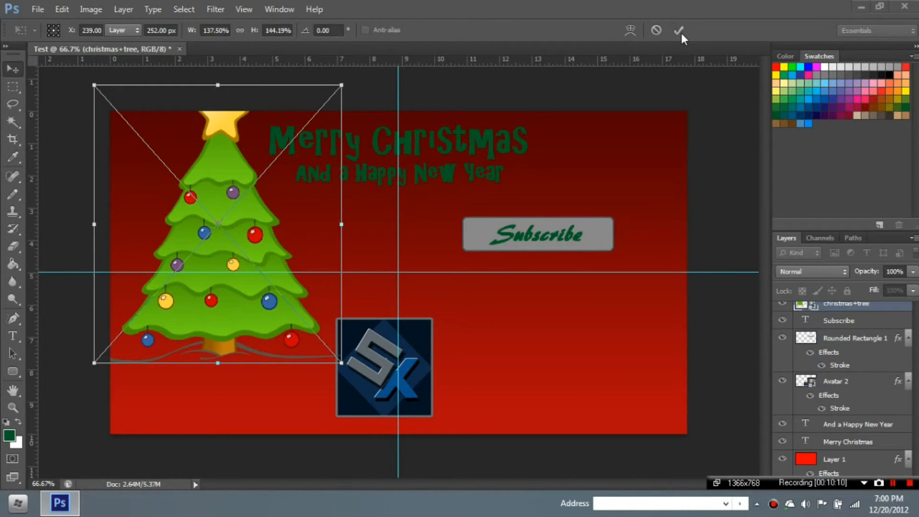
drag(209, 270, 135, 400)
click(734, 224)
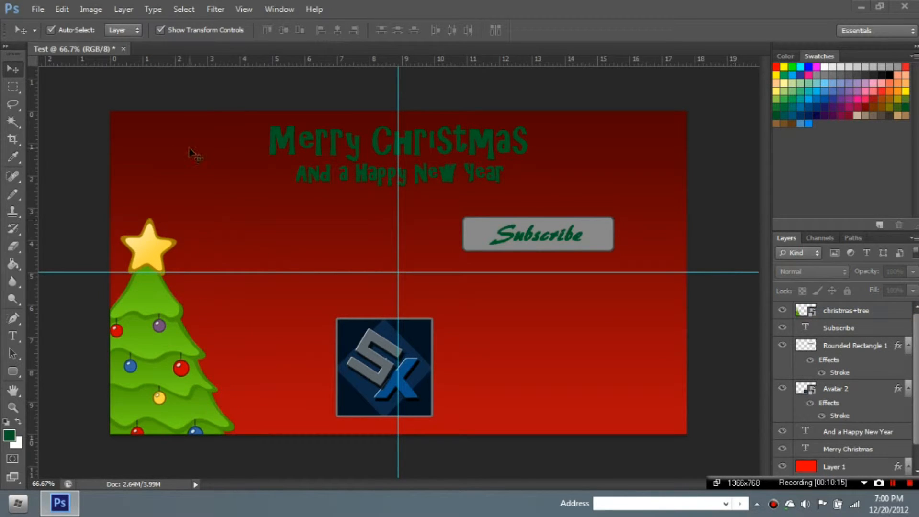
click(39, 9)
- Place the ColinSanta image, tilted and pushed past the banner's top-right edge
click(91, 229)
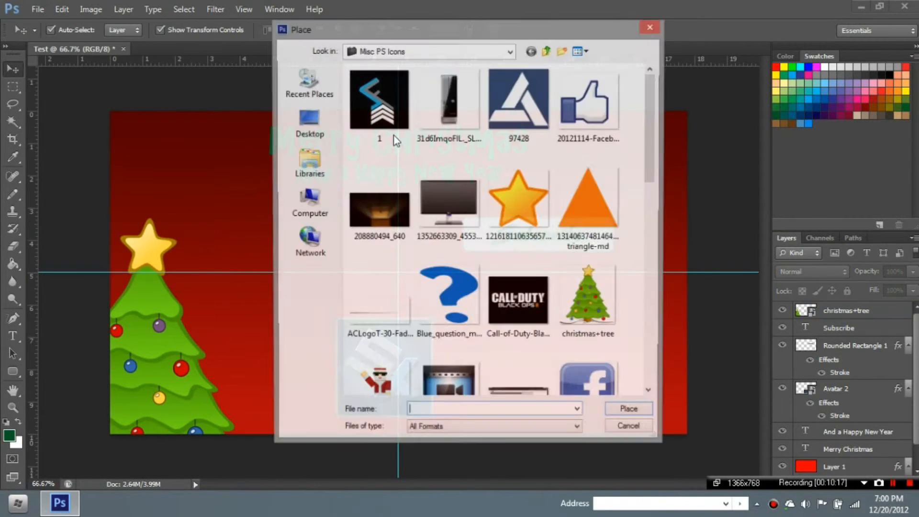
scroll(654, 143, down, 3)
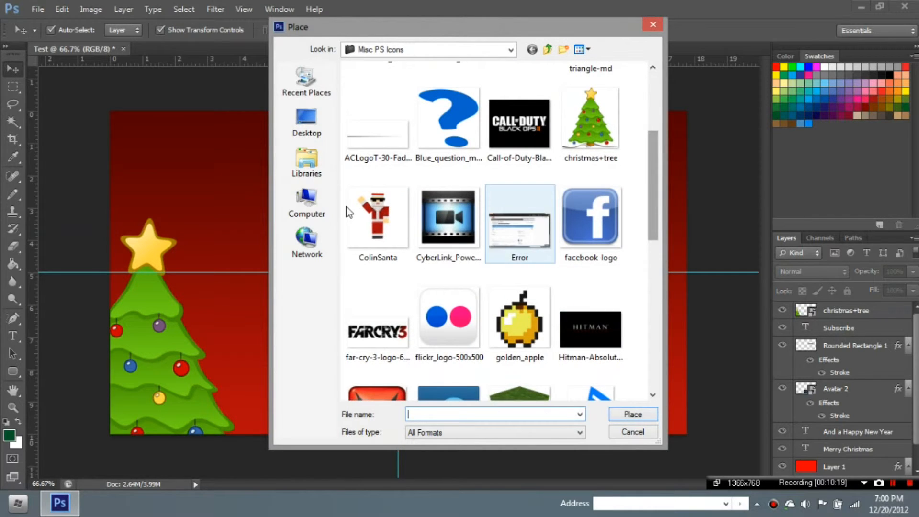
double_click(374, 221)
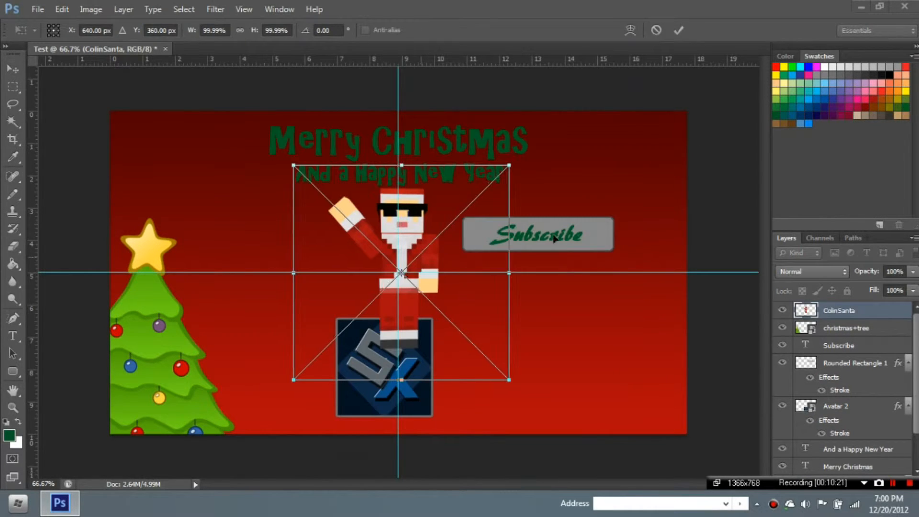
drag(413, 222, 600, 222)
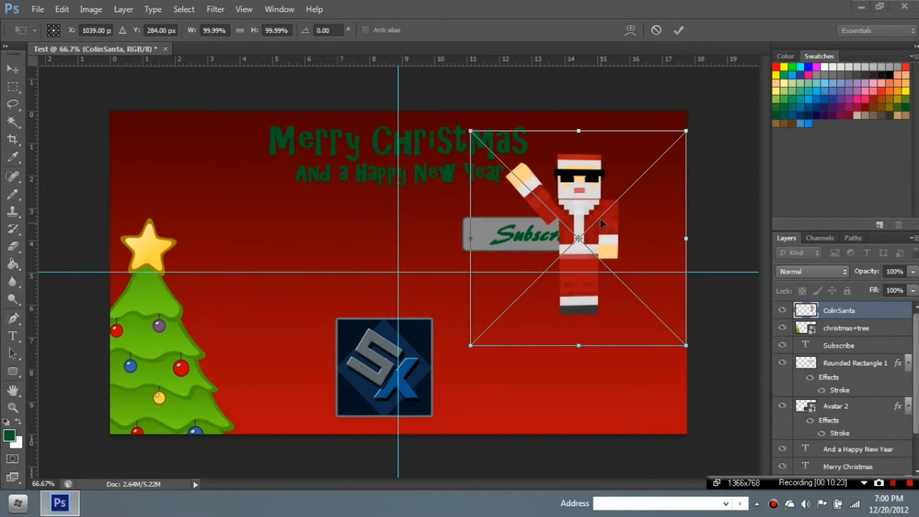
drag(602, 118, 512, 132)
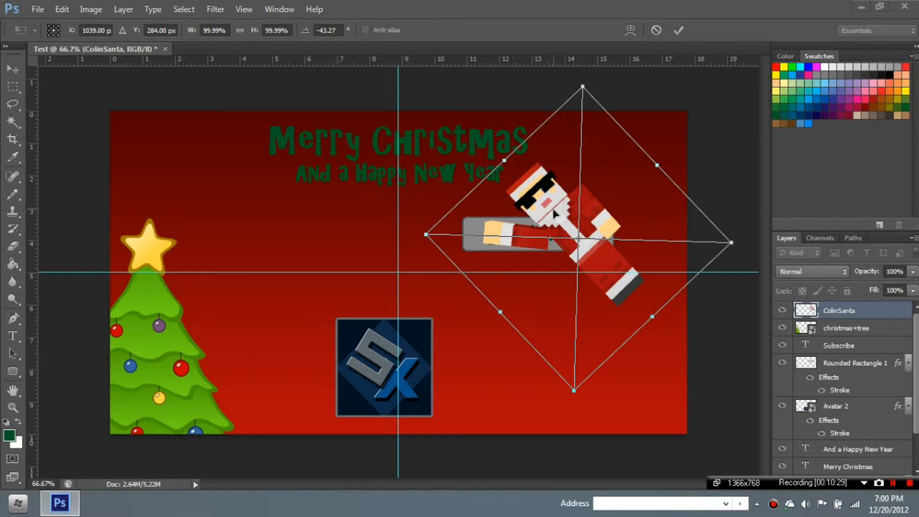
drag(556, 215, 688, 186)
click(16, 70)
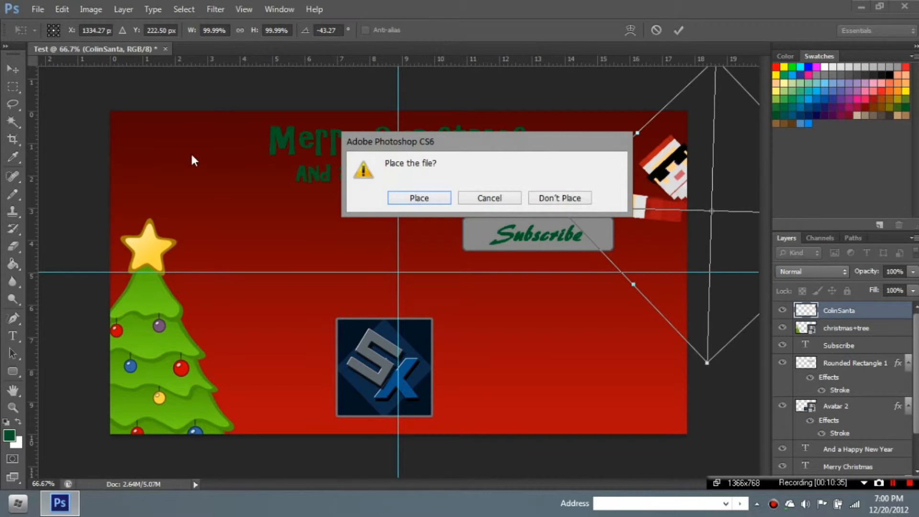
click(420, 198)
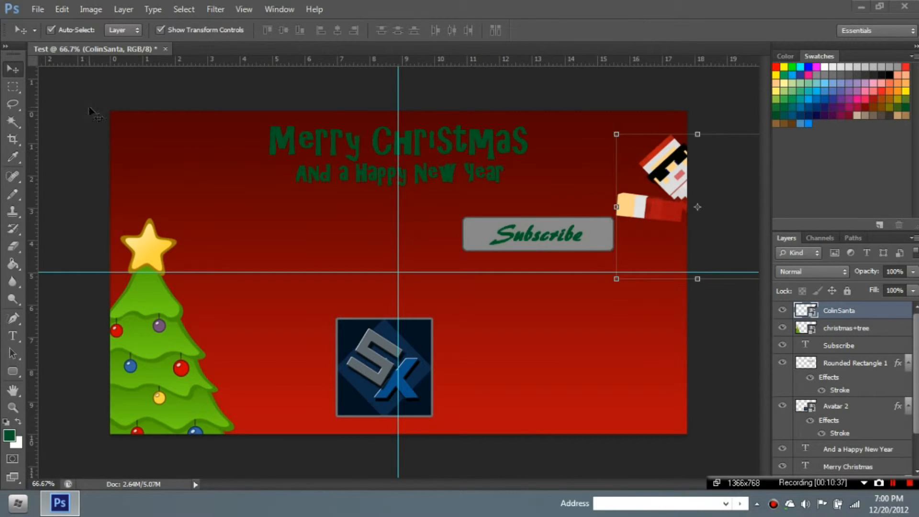
- Shift the grey button and Subscribe text left, and reposition Santa at the right edge
click(478, 246)
drag(474, 241, 447, 243)
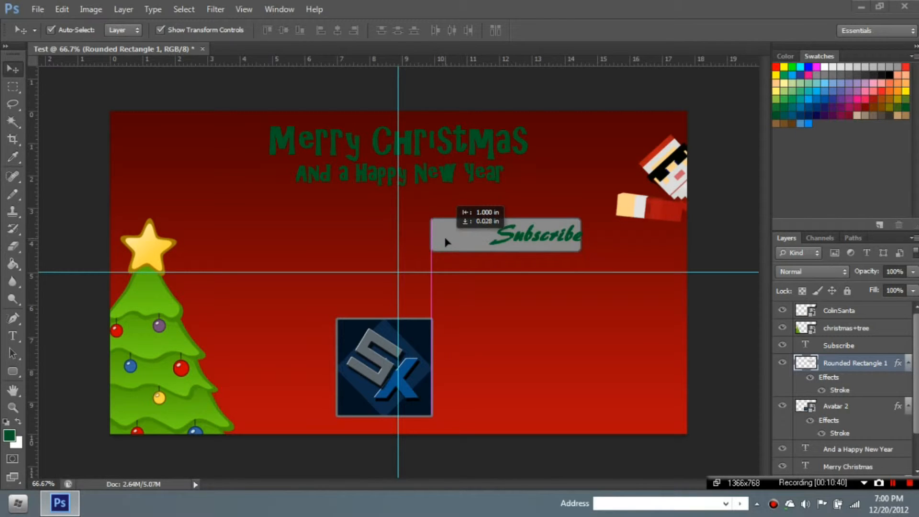
click(519, 242)
drag(521, 242, 490, 242)
click(680, 192)
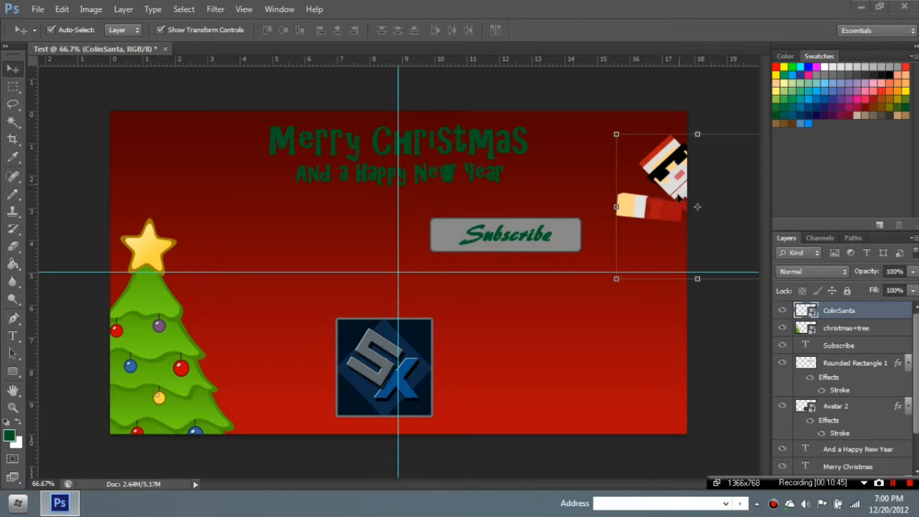
drag(679, 197, 662, 217)
click(724, 144)
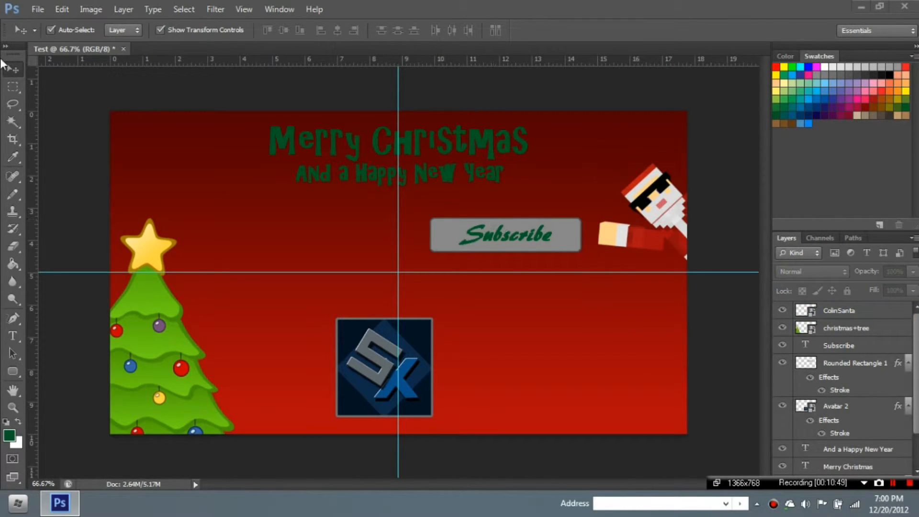
click(37, 9)
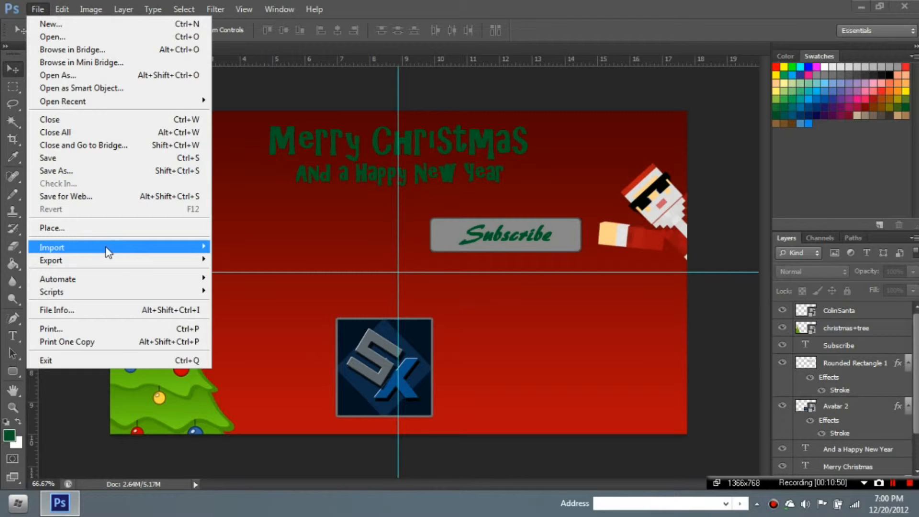
- Place the RobertElf image into the banner
click(84, 234)
drag(659, 102, 613, 274)
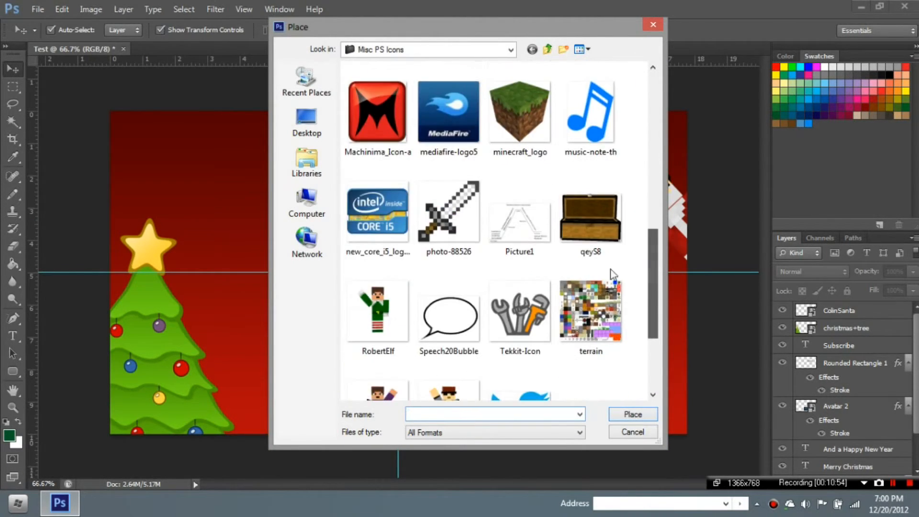
double_click(378, 311)
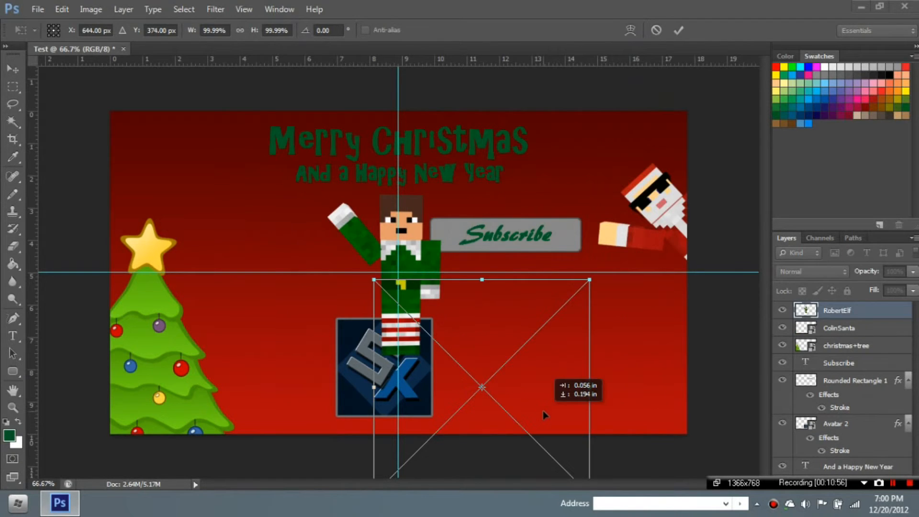
- Tilt the elf and set it low on the bottom edge, just right of the logo
drag(543, 411, 569, 438)
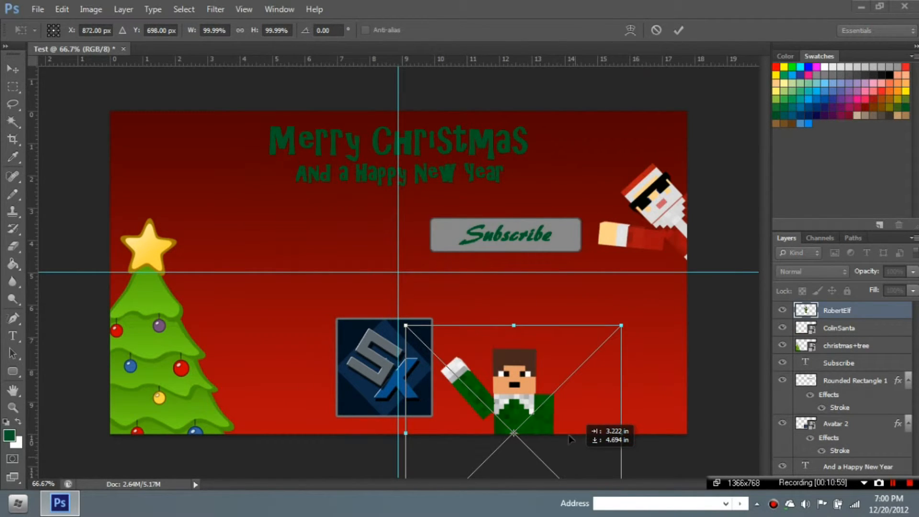
drag(524, 294, 449, 298)
drag(501, 406, 526, 415)
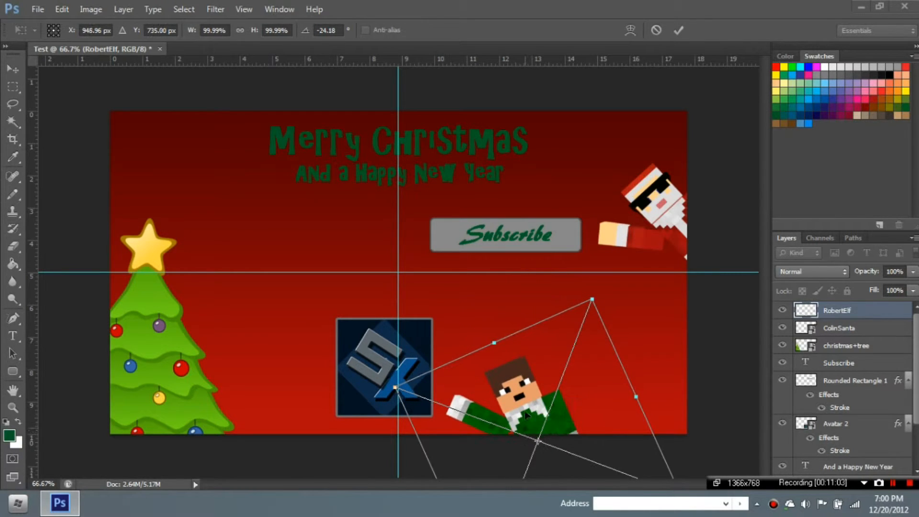
click(679, 31)
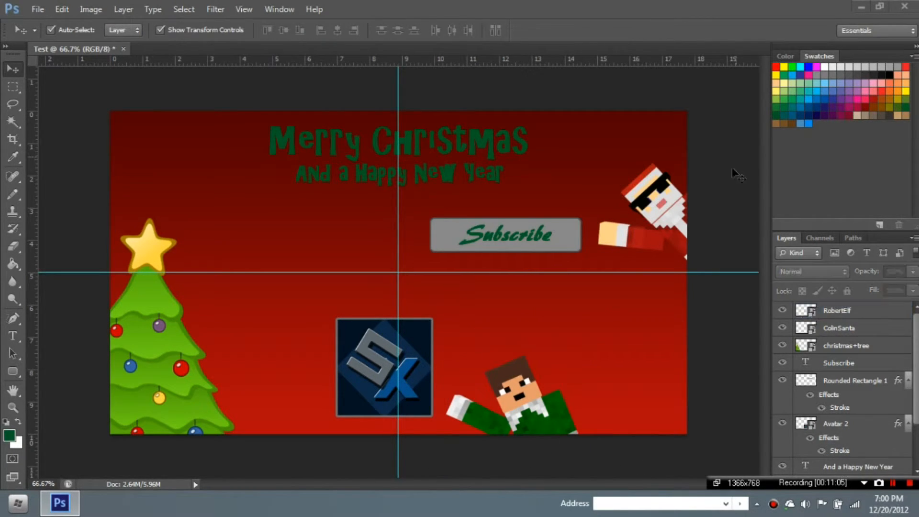
drag(512, 394, 504, 412)
click(724, 304)
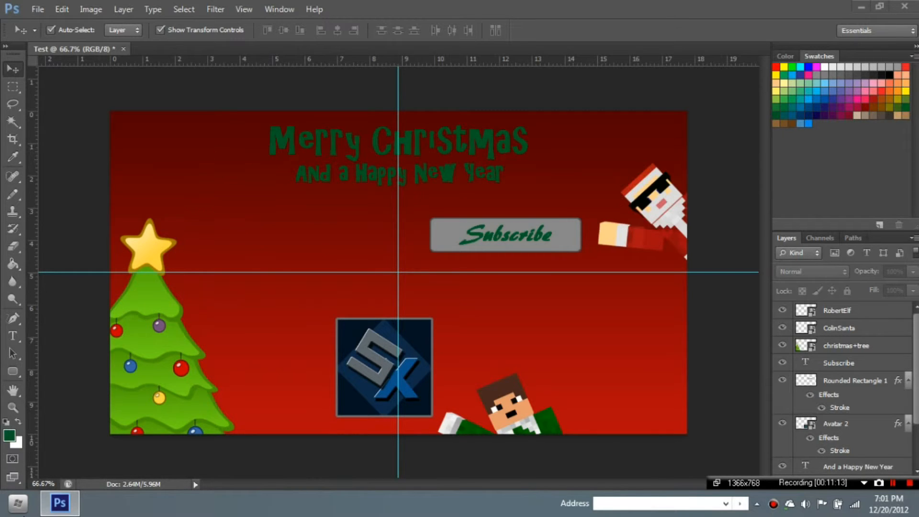
- Browse to YT Stuff > Outro and open Outro Christmas 2 in the picture viewer
click(22, 511)
click(25, 505)
mouse_move(355, 17)
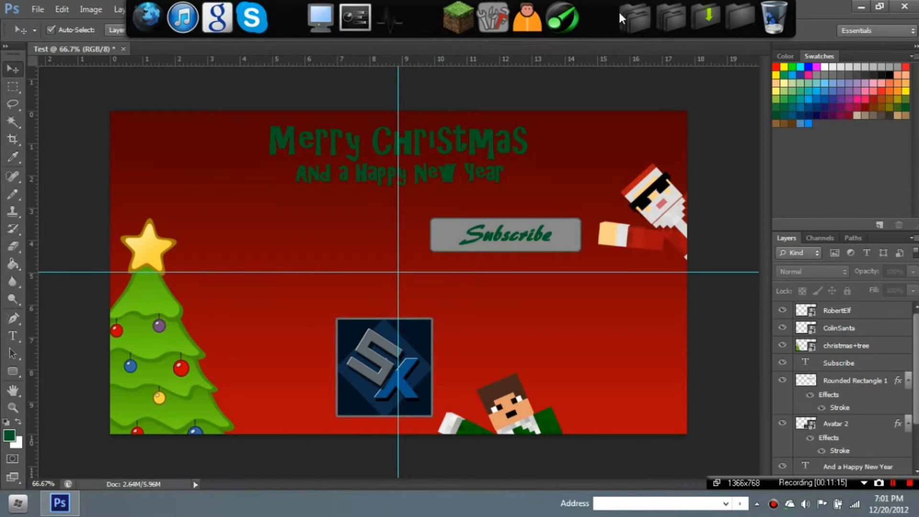
click(633, 12)
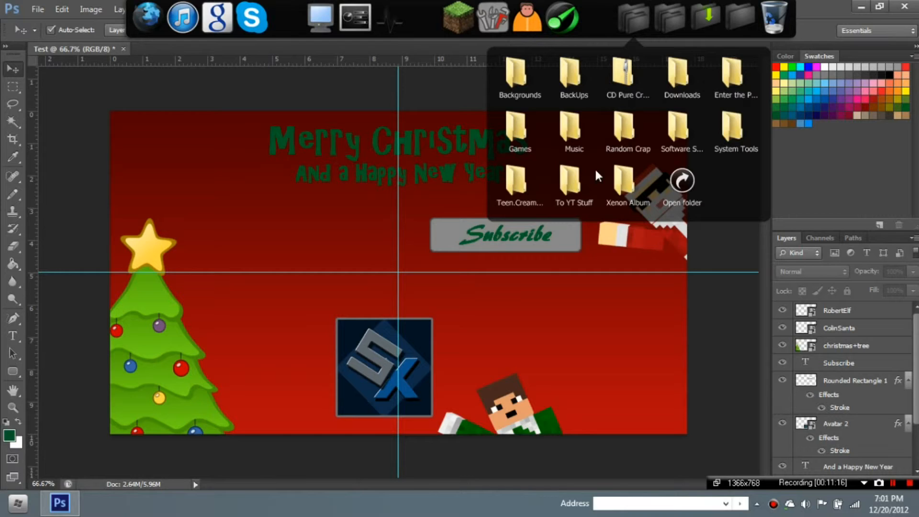
click(566, 181)
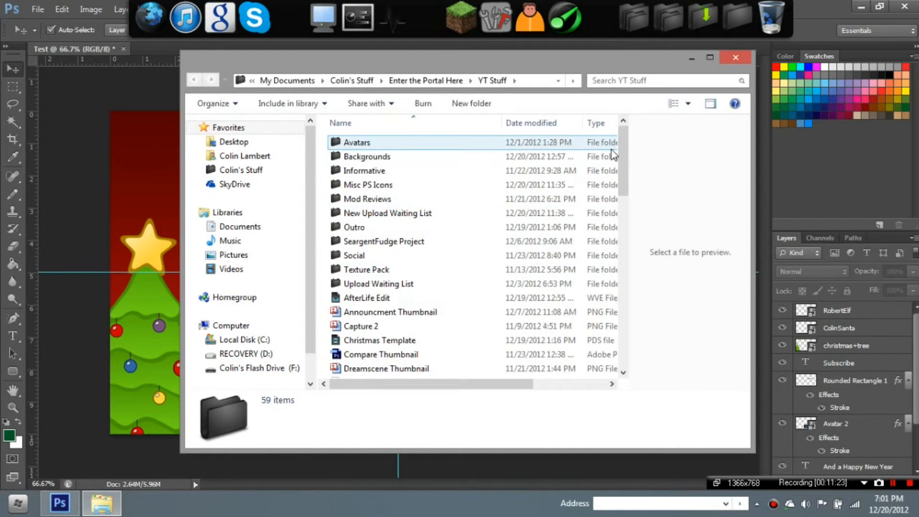
scroll(614, 154, down, 6)
scroll(381, 132, up, 7)
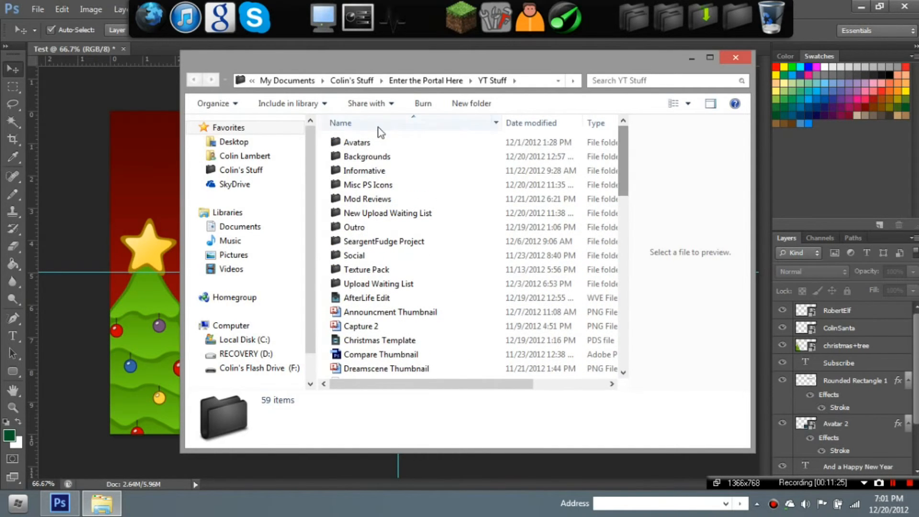
double_click(364, 227)
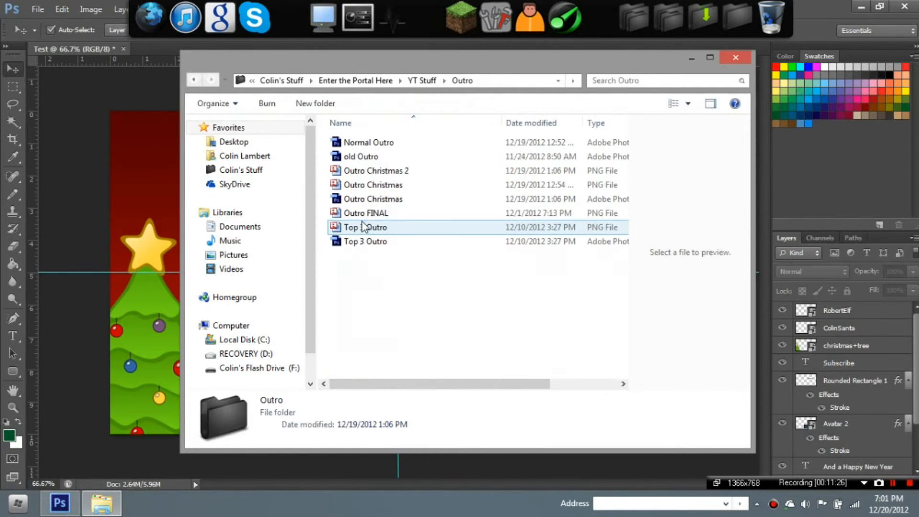
click(380, 172)
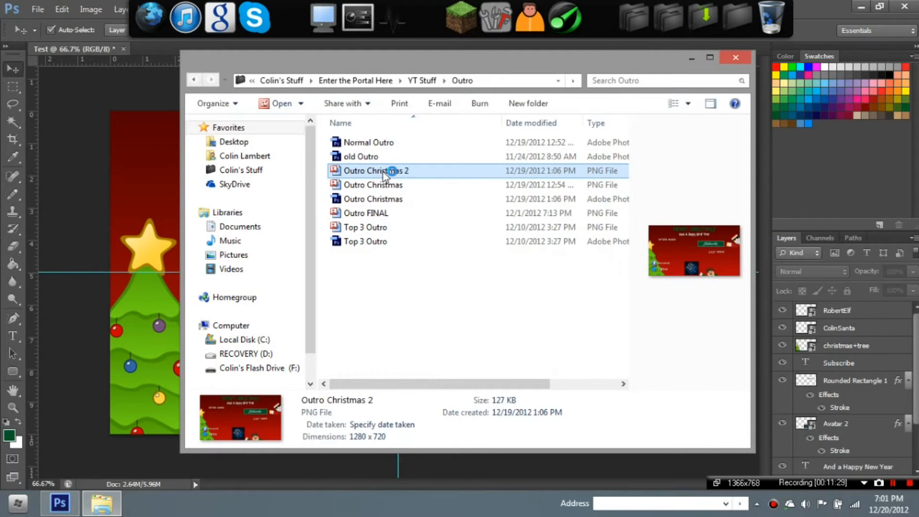
double_click(383, 171)
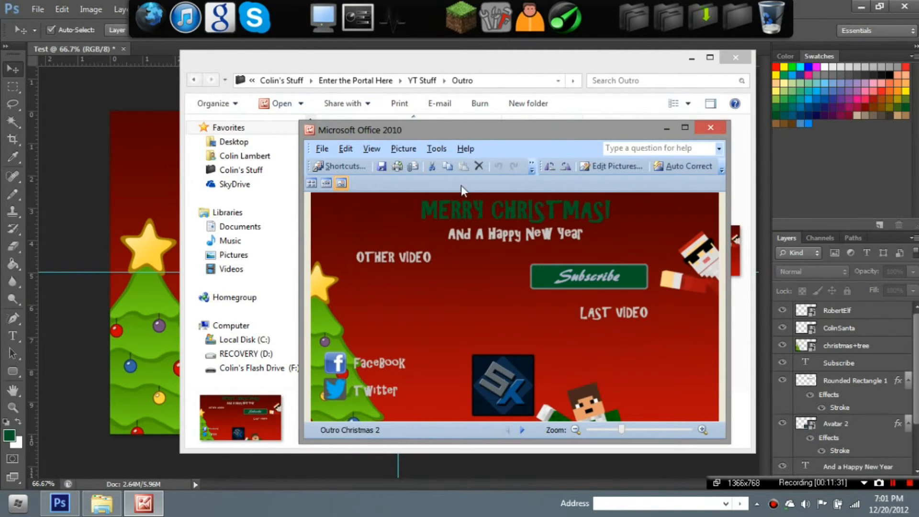
click(706, 131)
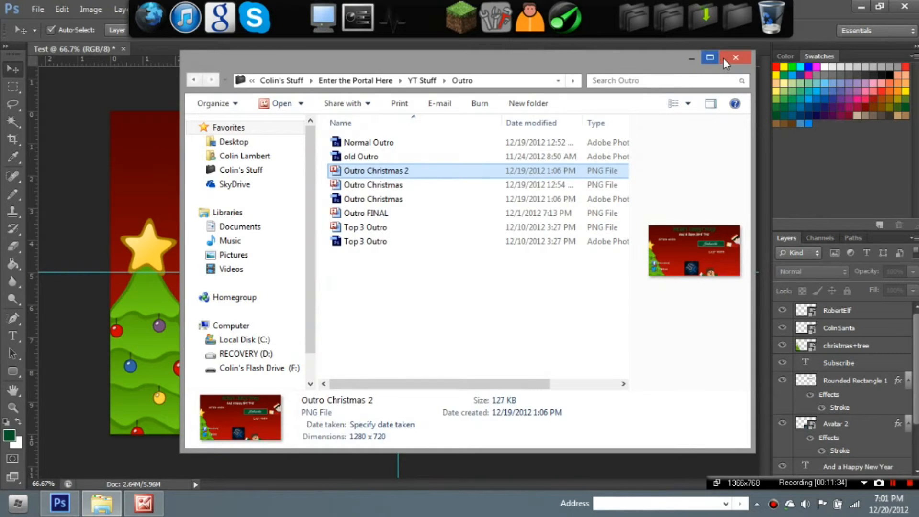
click(724, 58)
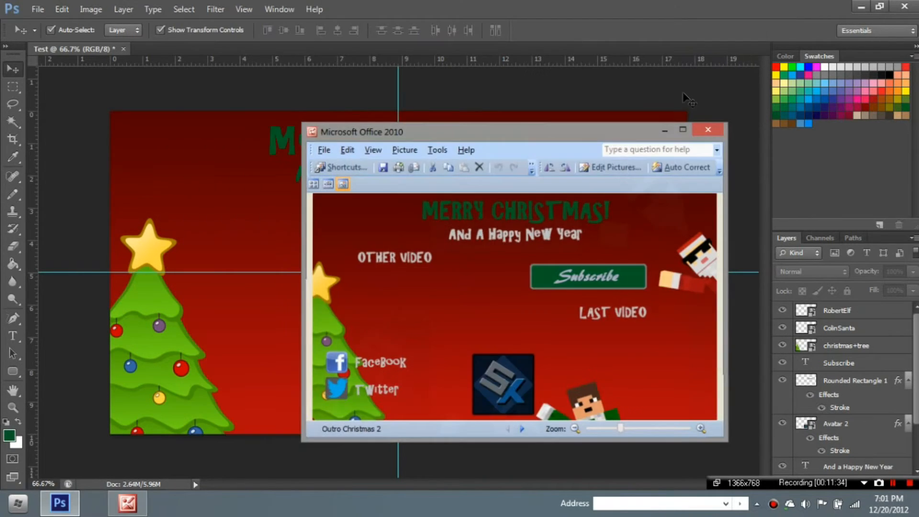
- Close the reference viewer and place the facebook-logo image into the banner
click(705, 125)
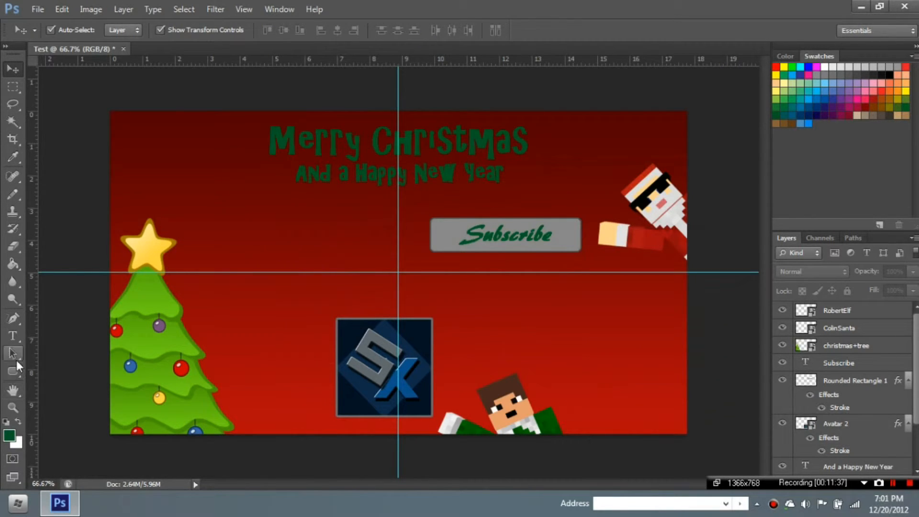
click(37, 9)
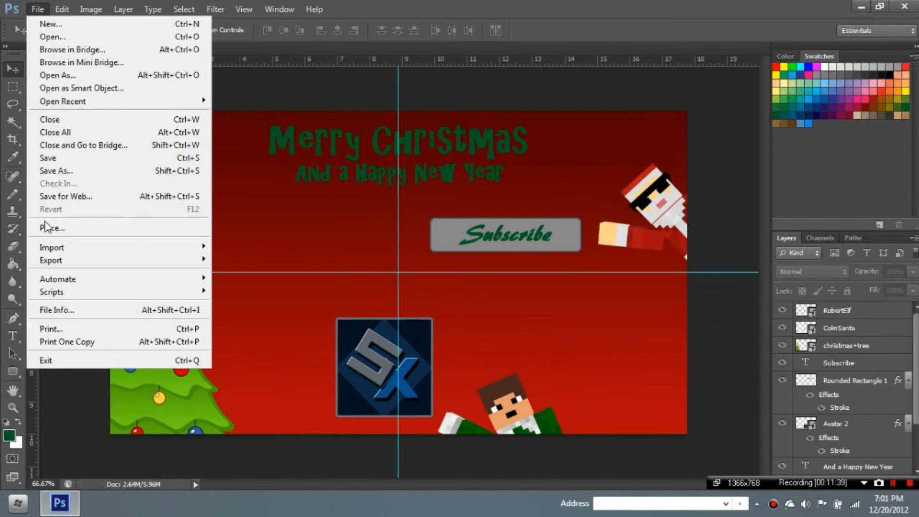
click(46, 227)
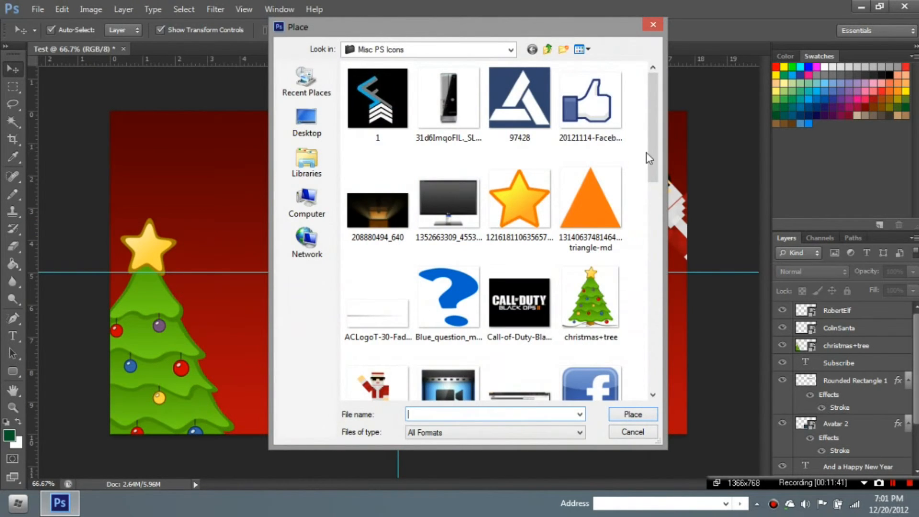
drag(646, 153, 648, 237)
double_click(601, 220)
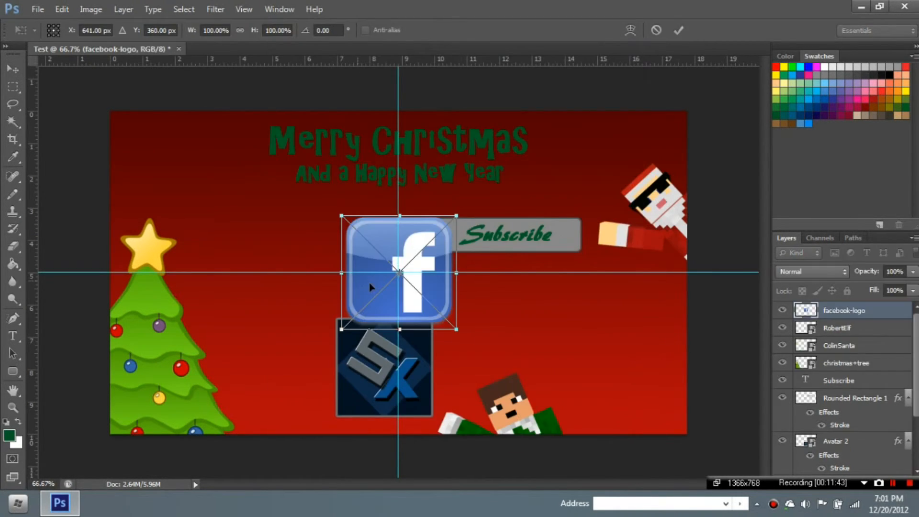
- Shrink the Facebook logo to about a third and set it low on the tree's left side
drag(369, 283, 166, 365)
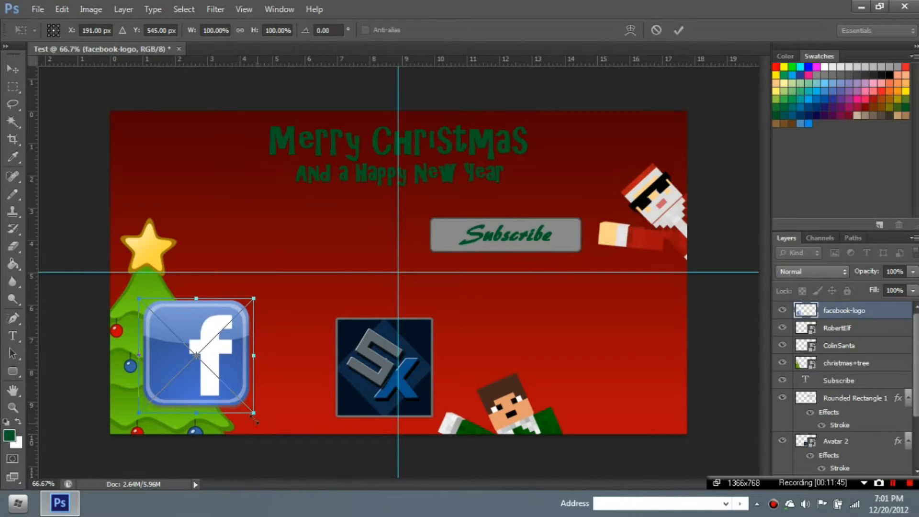
drag(254, 412, 169, 327)
click(679, 30)
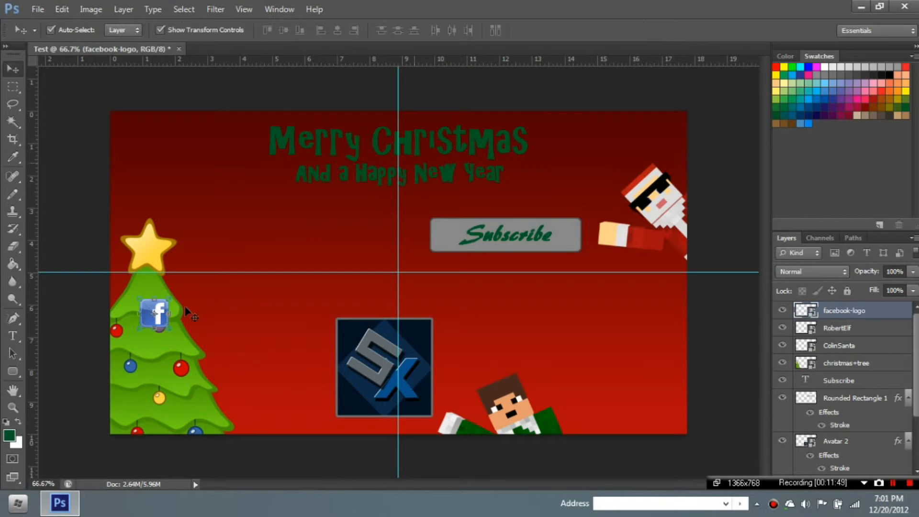
click(145, 327)
drag(146, 327, 136, 354)
click(679, 31)
click(275, 344)
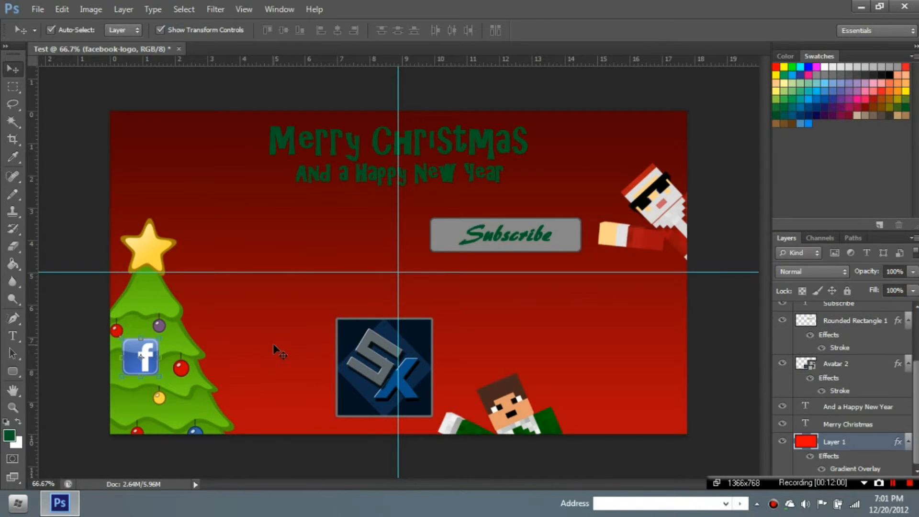
- Draw a rounded square below the Facebook logo and widen it to match the logo
click(79, 209)
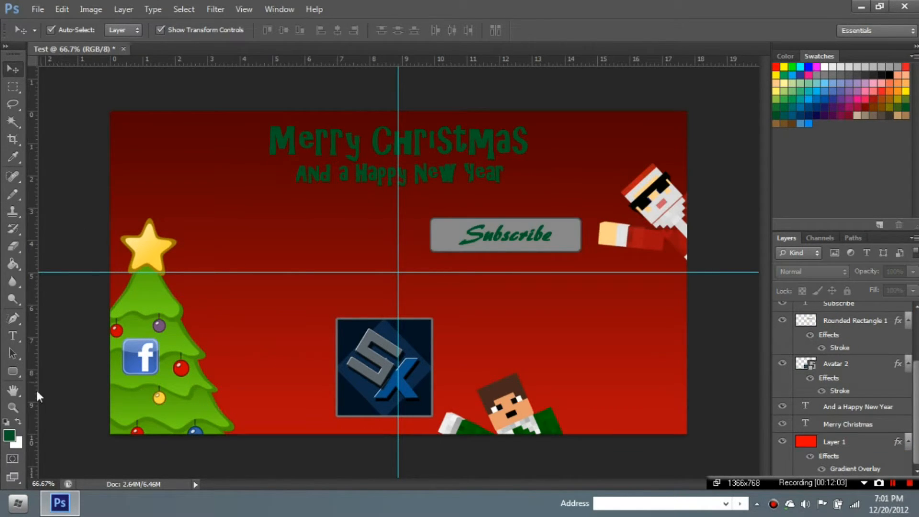
click(14, 369)
drag(132, 397, 155, 419)
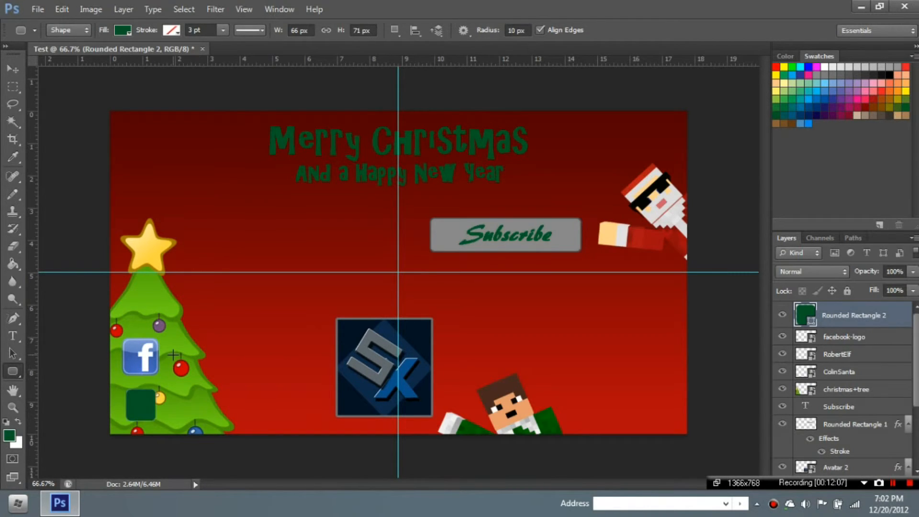
click(14, 70)
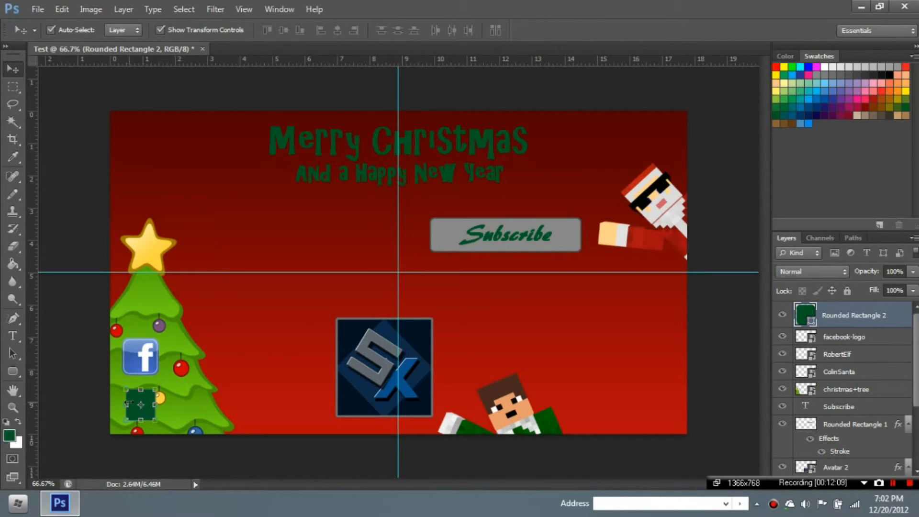
drag(125, 405, 142, 426)
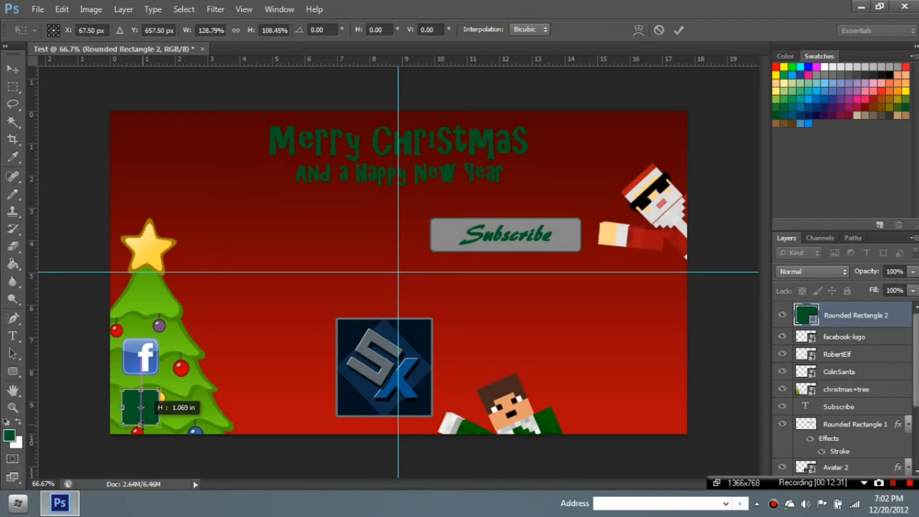
click(679, 29)
- Rasterize the rounded square and fill it grey with the Paint Bucket
click(139, 400)
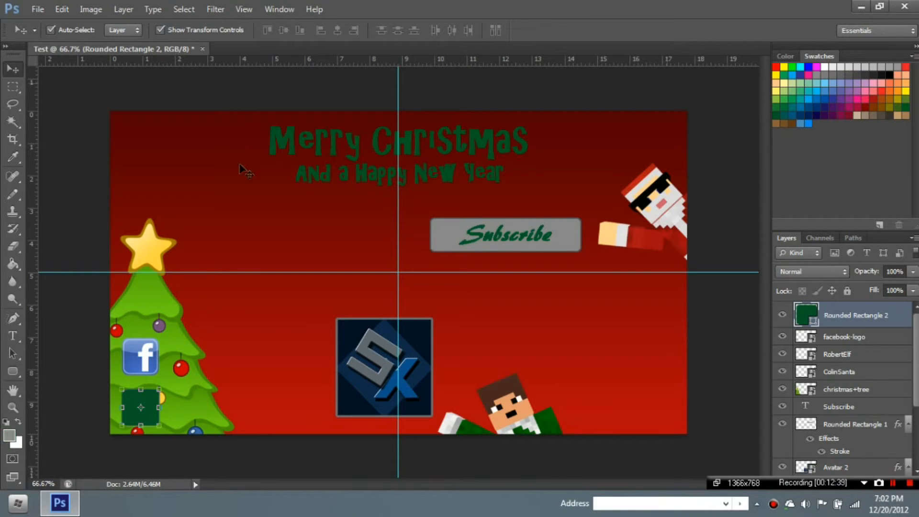
click(7, 268)
click(128, 414)
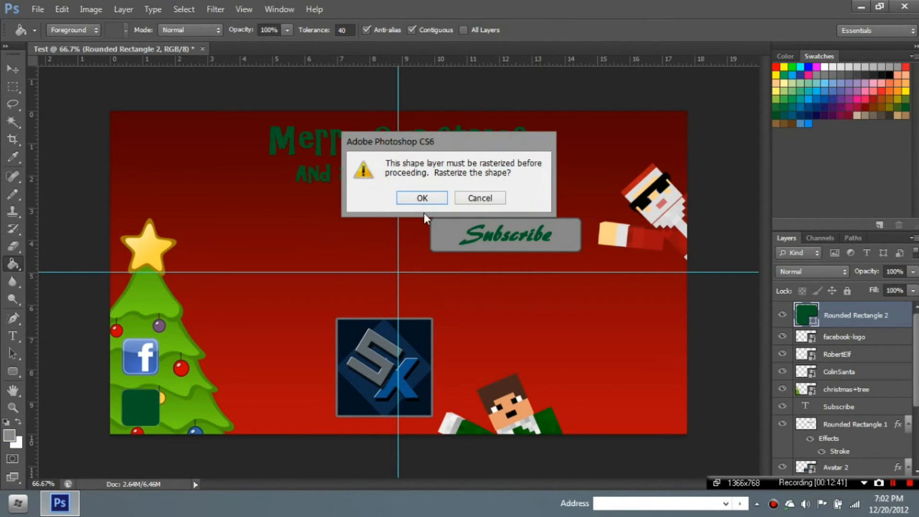
click(421, 198)
click(158, 396)
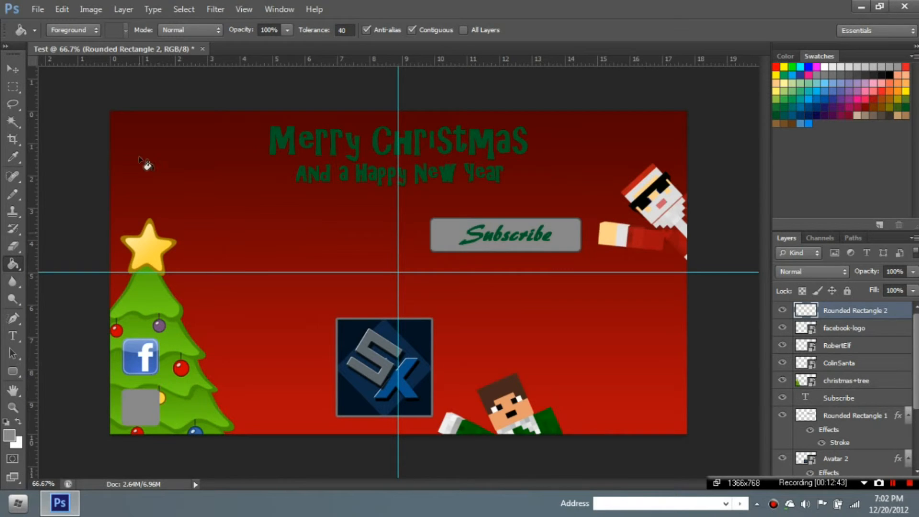
click(43, 6)
click(40, 228)
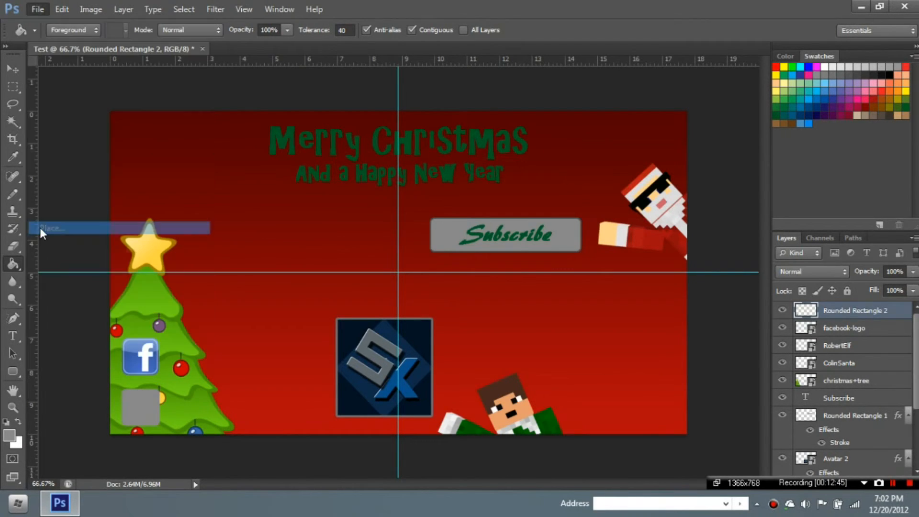
- Place the twitter-bird-callout image, shrink it, and set it on the grey square
drag(652, 150, 645, 345)
double_click(519, 290)
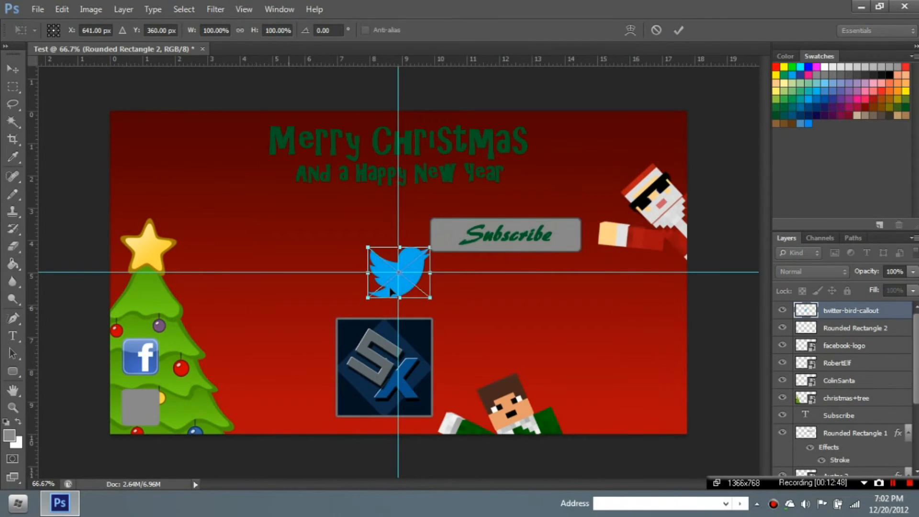
drag(431, 297, 401, 278)
click(679, 30)
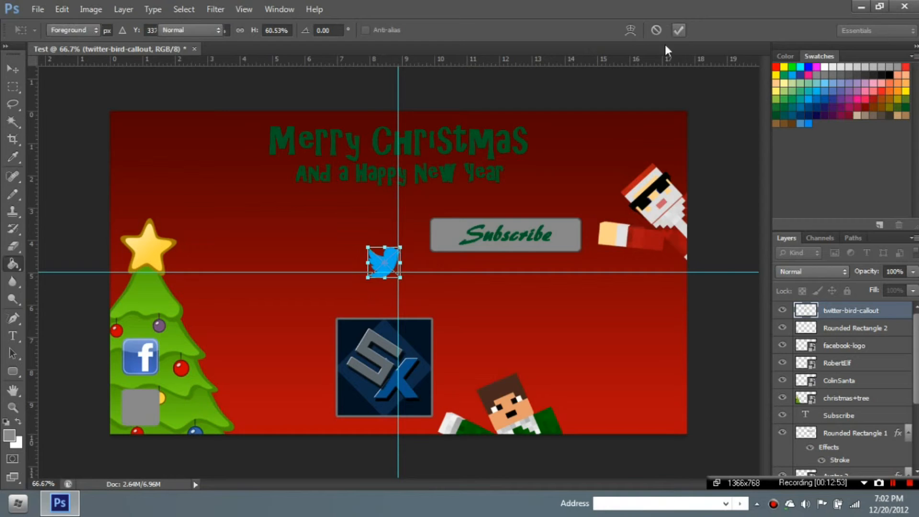
click(13, 68)
drag(383, 259, 145, 404)
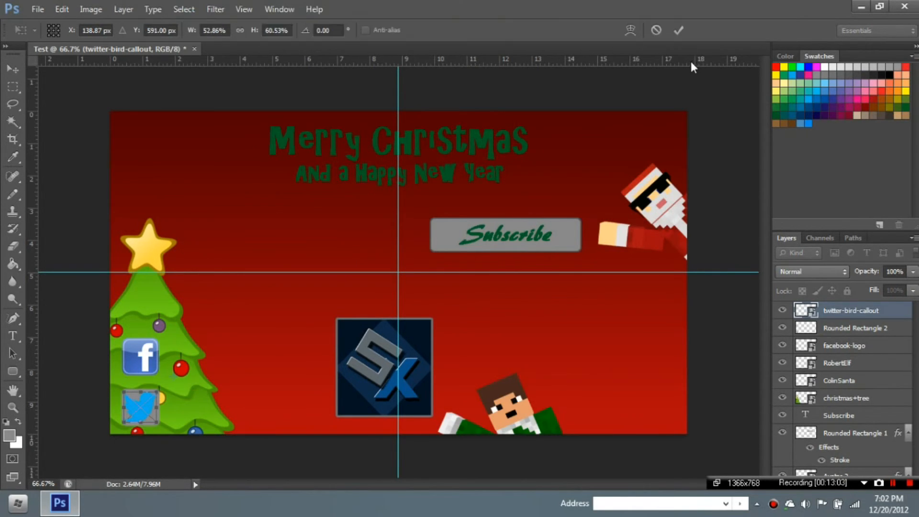
click(679, 30)
click(220, 103)
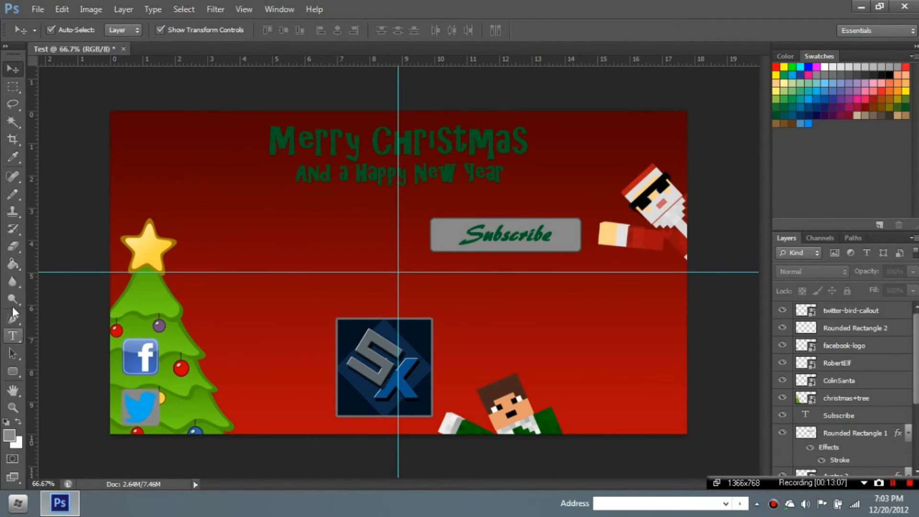
- Refill the box behind the Twitter bird with a near-black colour
click(864, 328)
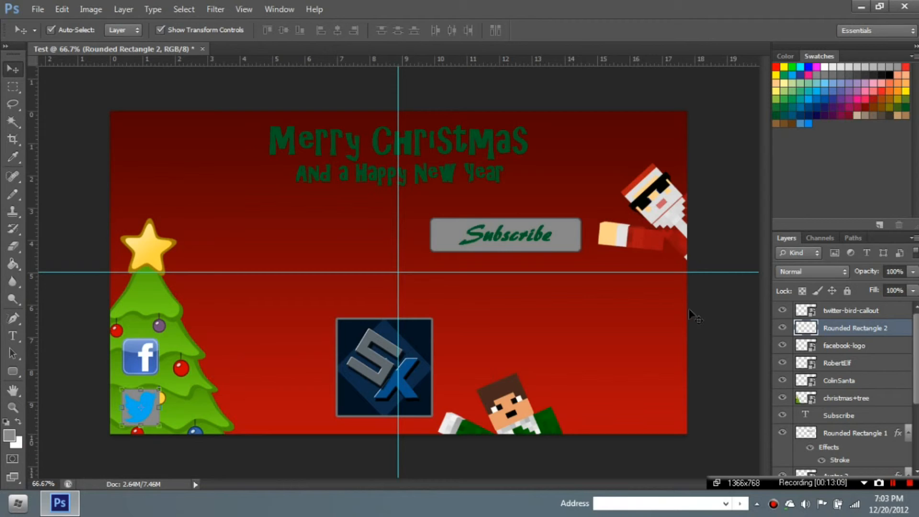
click(14, 262)
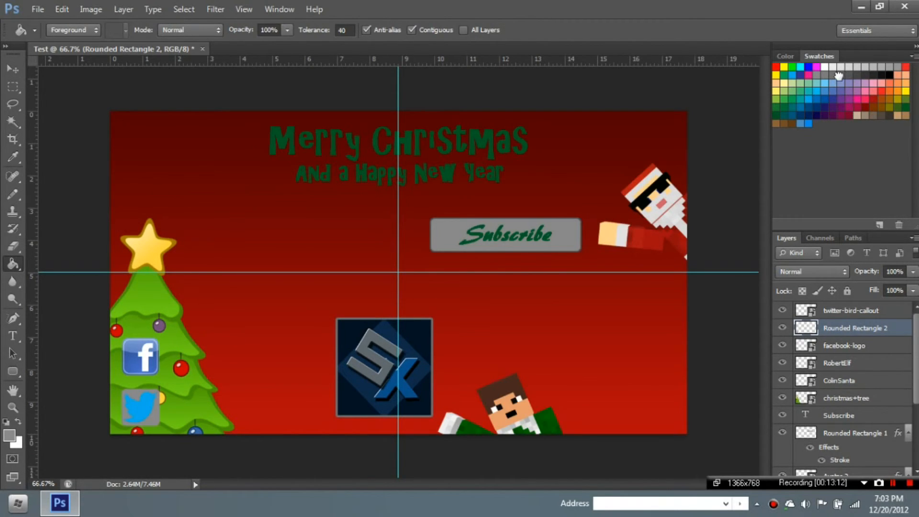
click(165, 418)
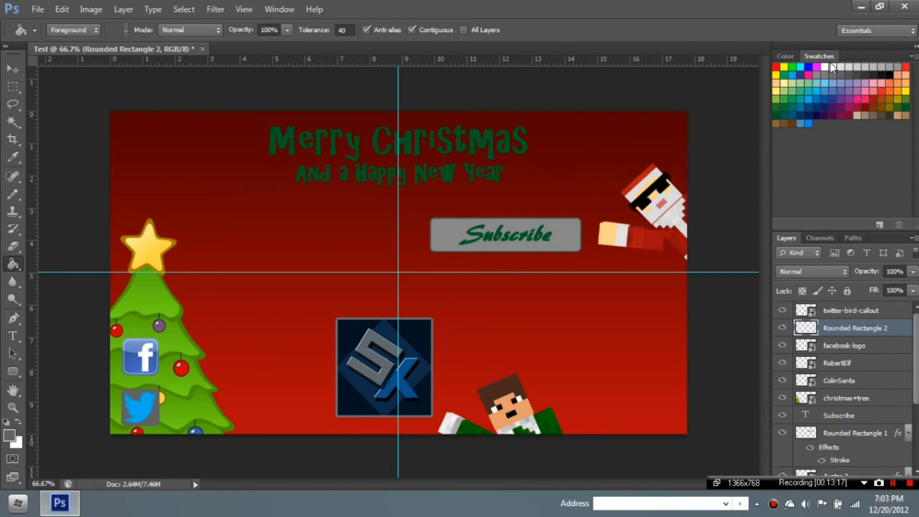
click(872, 74)
click(15, 69)
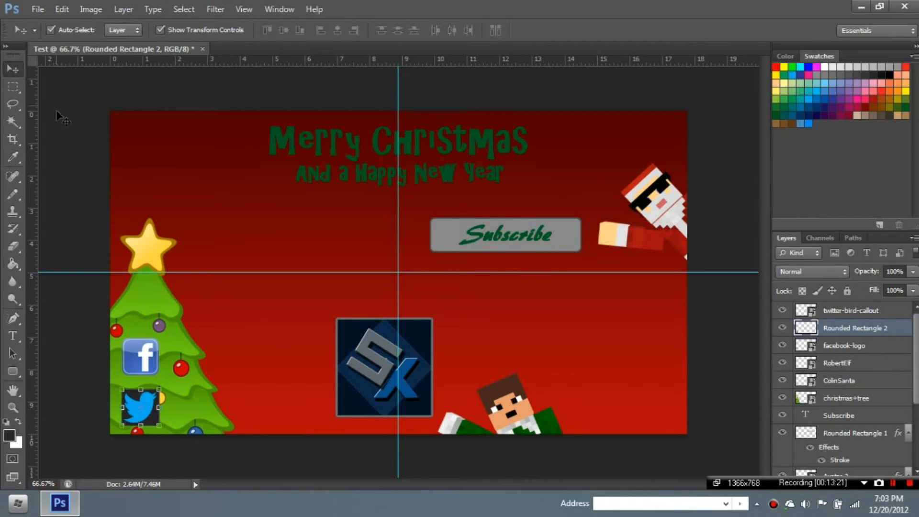
- Add a 'Facebook' text label and move it just right of the Facebook icon
click(13, 335)
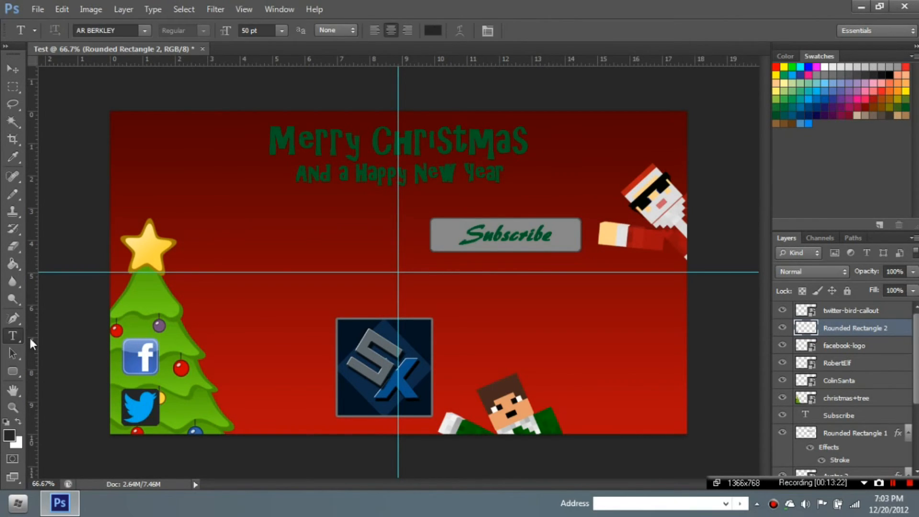
click(178, 359)
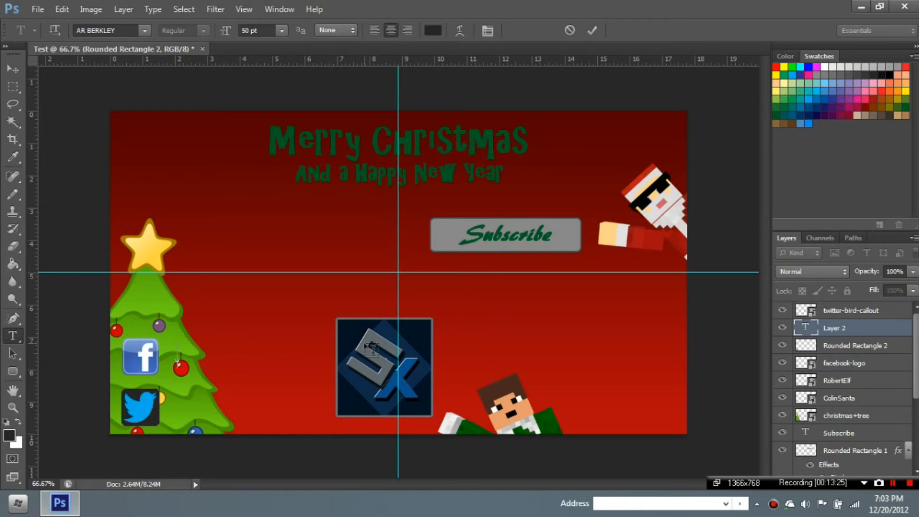
text(Facebook)
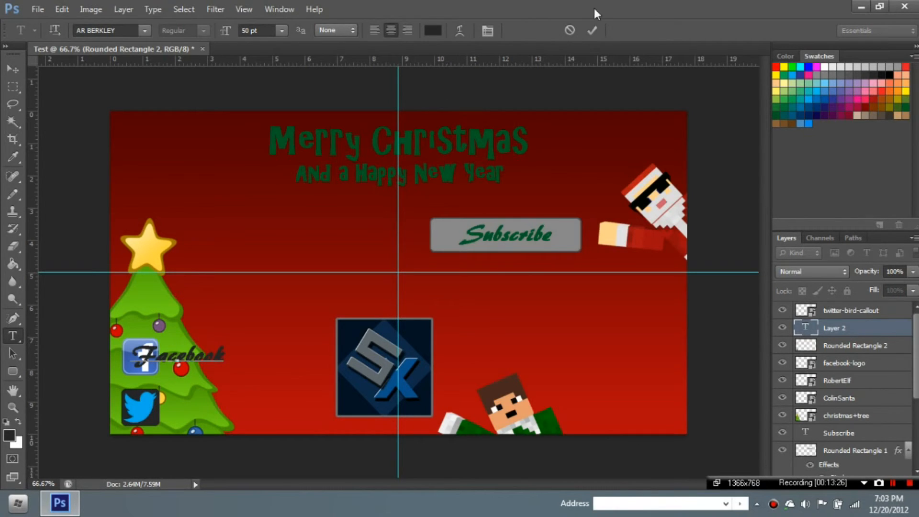
click(586, 30)
click(14, 69)
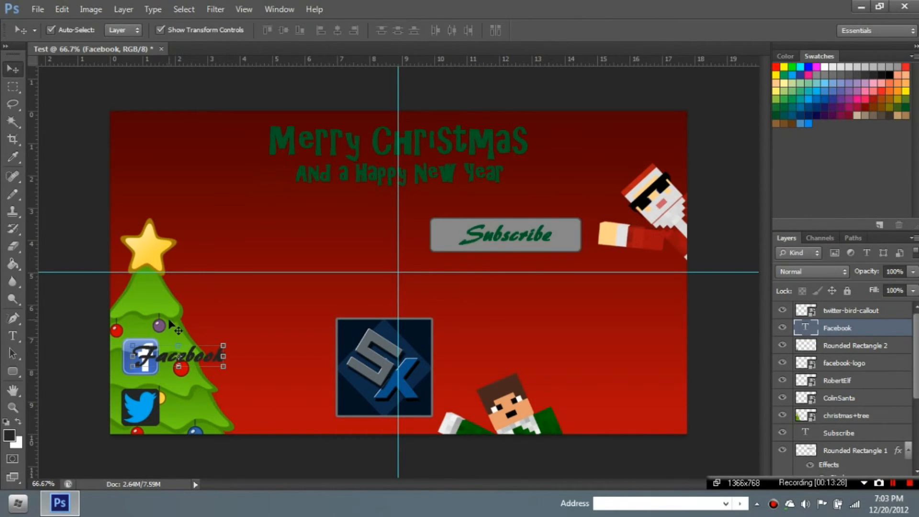
drag(189, 359, 225, 362)
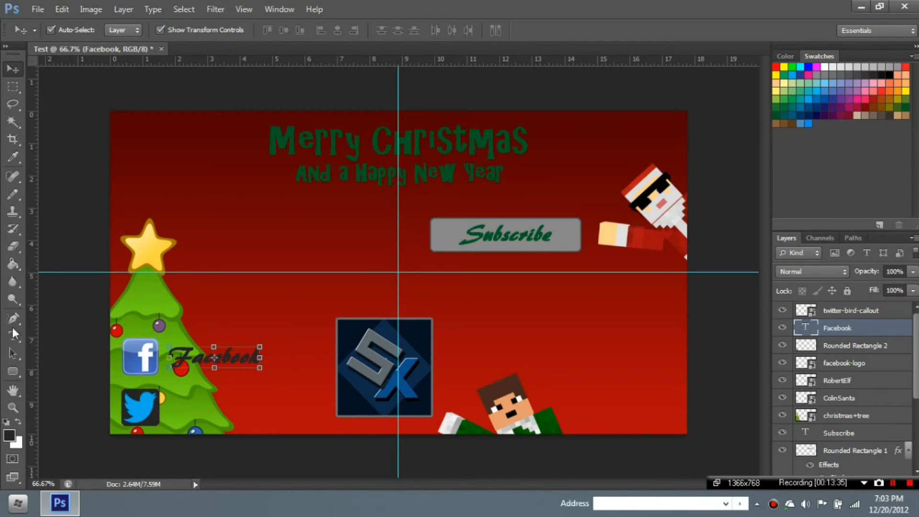
- Add a 'Twitter' text label and position it beside the Twitter icon
click(13, 334)
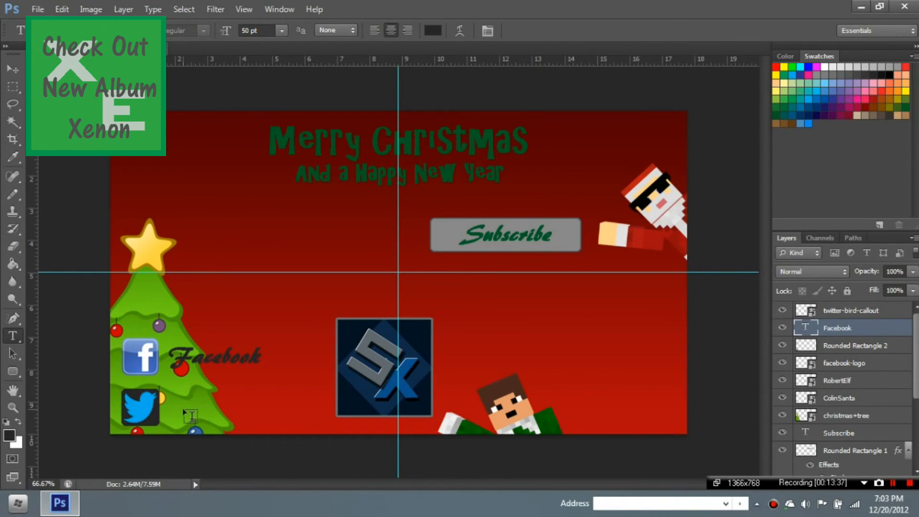
text(TT)
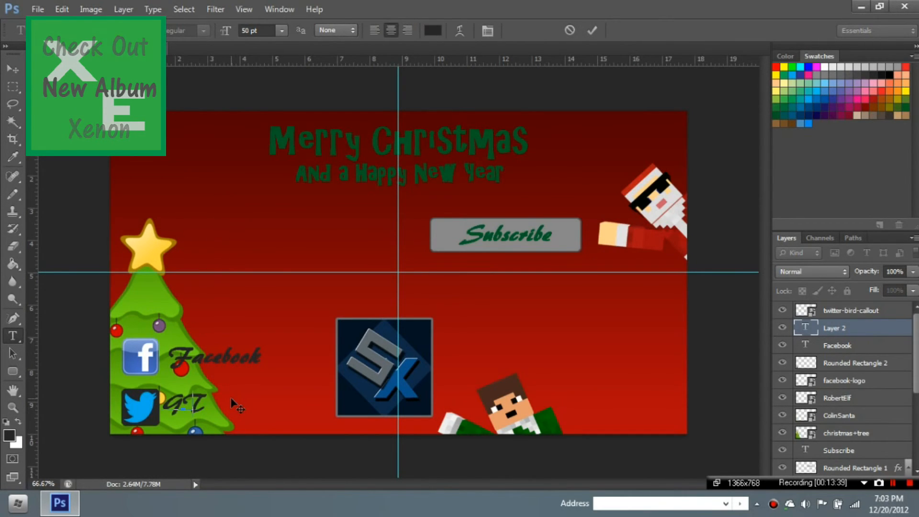
key(BackSpace)
text(w)
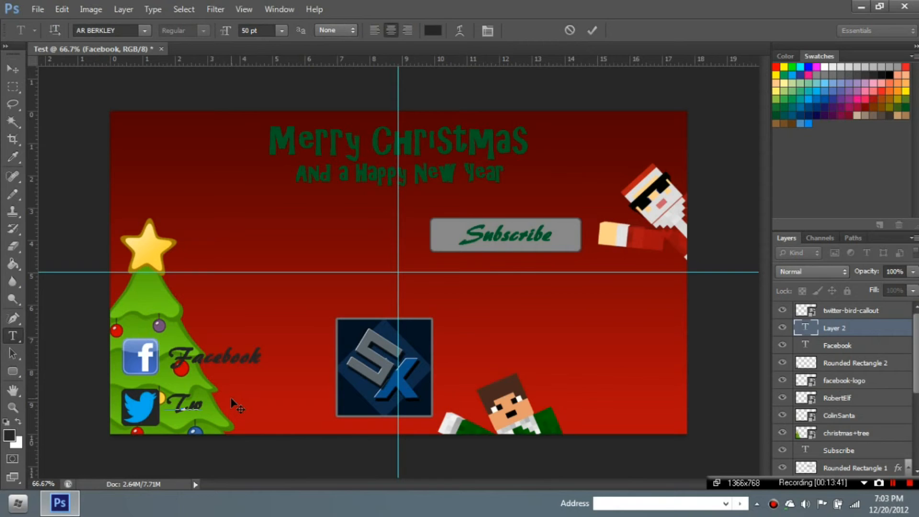
text(itter)
click(592, 30)
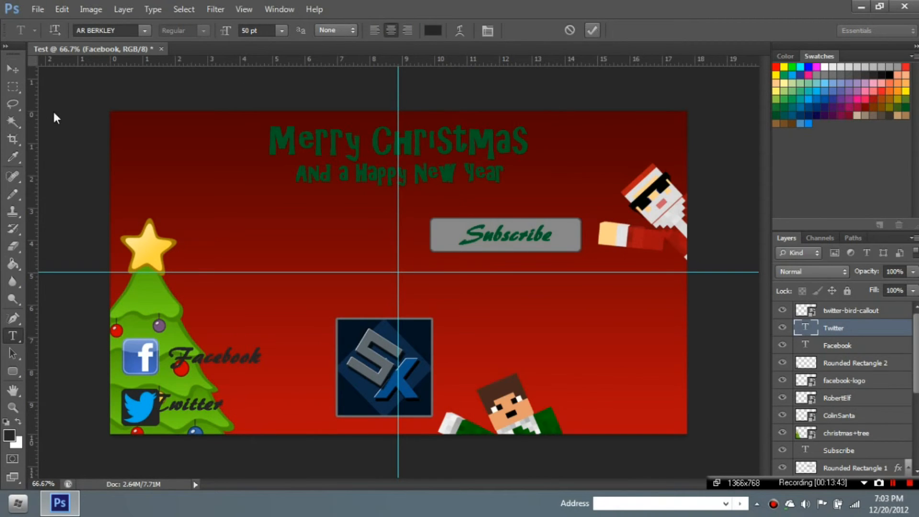
click(13, 68)
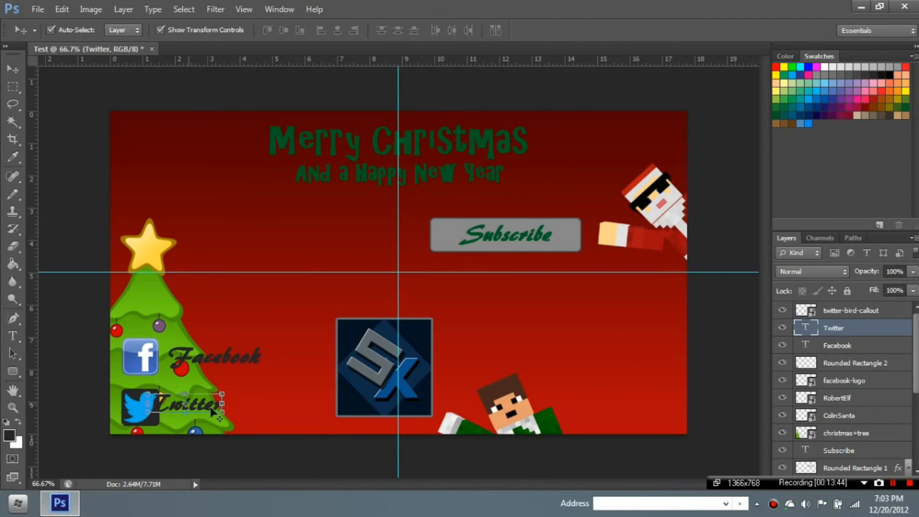
drag(188, 406, 212, 412)
click(680, 32)
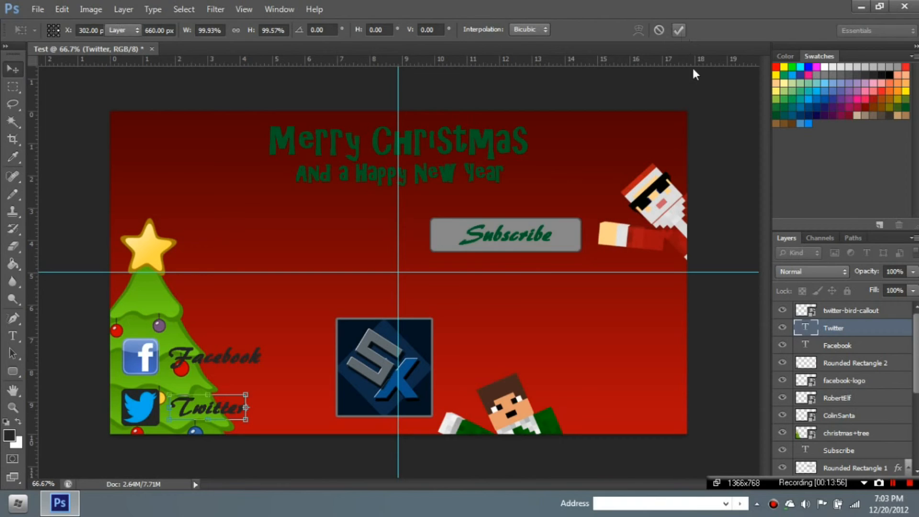
click(693, 72)
click(15, 337)
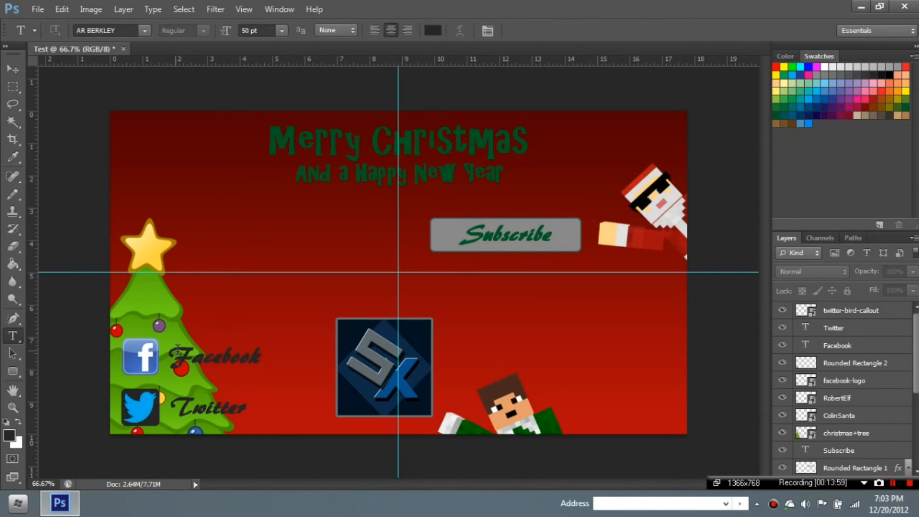
- Recolour the 'Facebook' and 'Twitter' label text from near-black to the dark green swatch, matching the Subscribe text
double_click(215, 357)
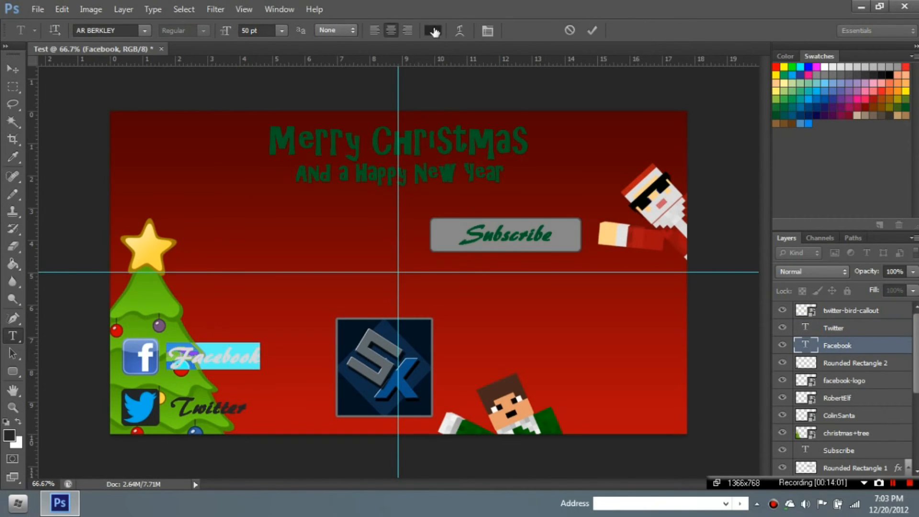
click(779, 110)
click(593, 30)
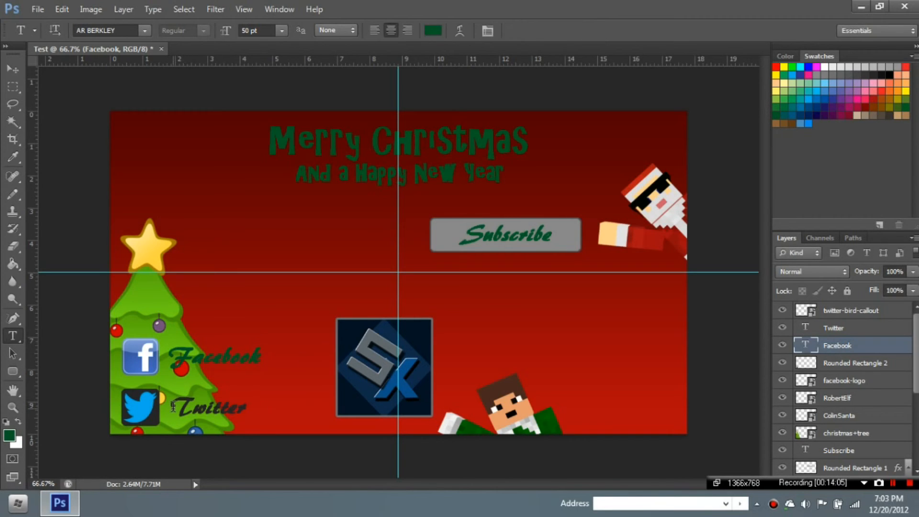
double_click(175, 407)
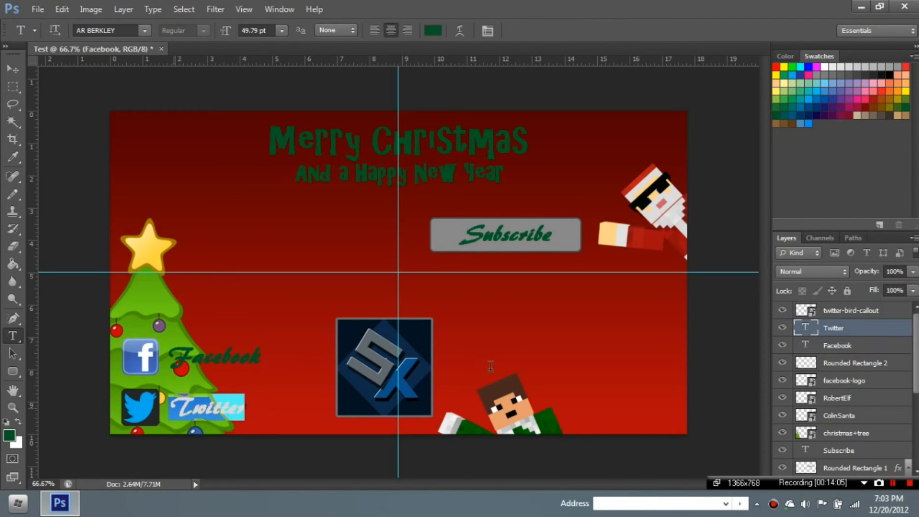
click(782, 110)
click(594, 31)
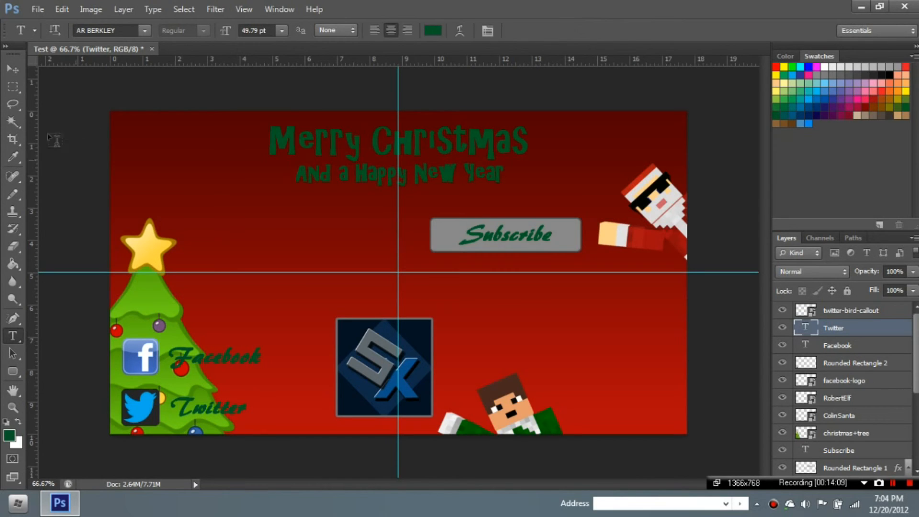
click(15, 71)
click(178, 218)
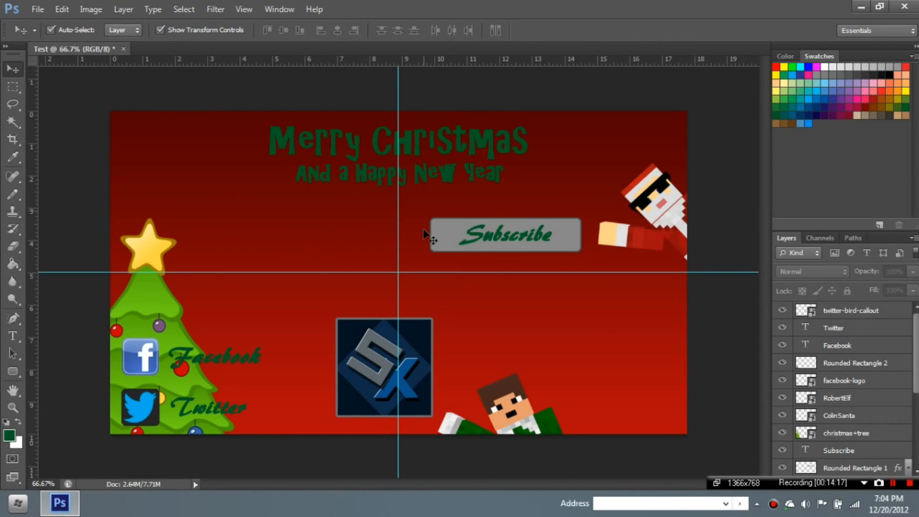
click(32, 6)
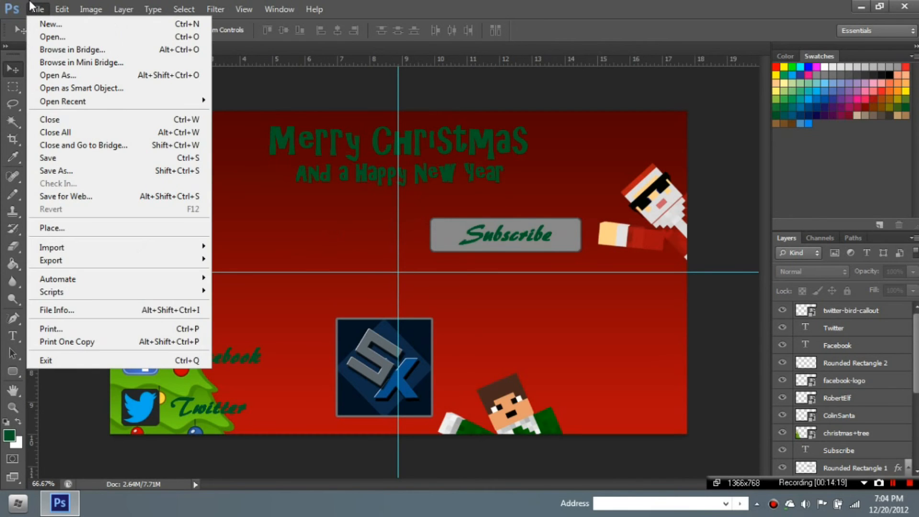
click(32, 6)
click(31, 8)
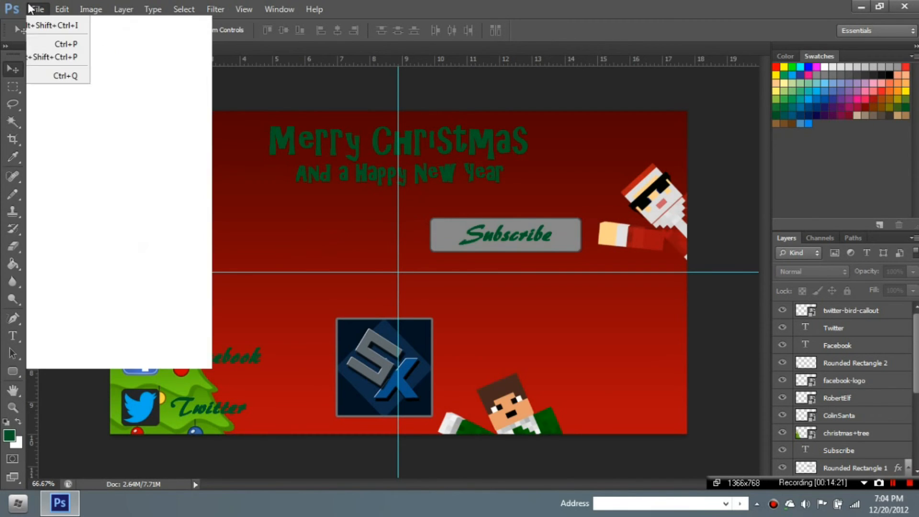
click(57, 171)
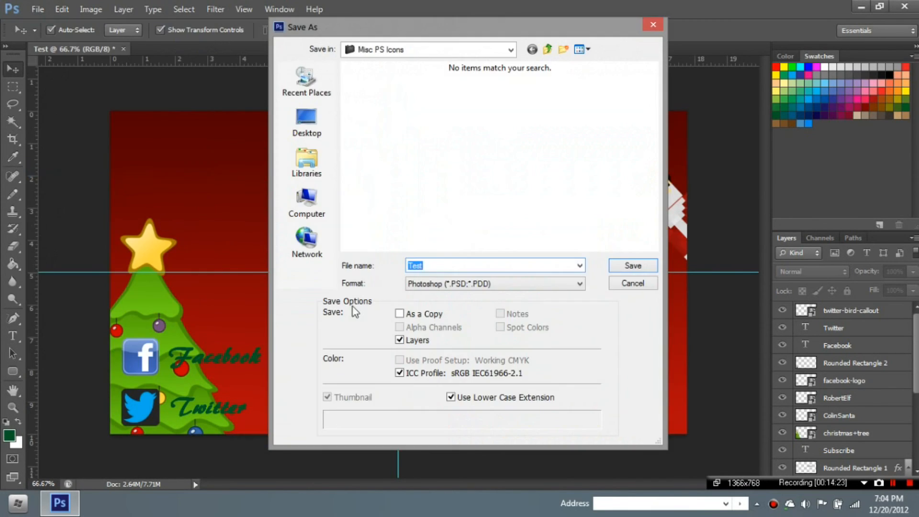
click(429, 285)
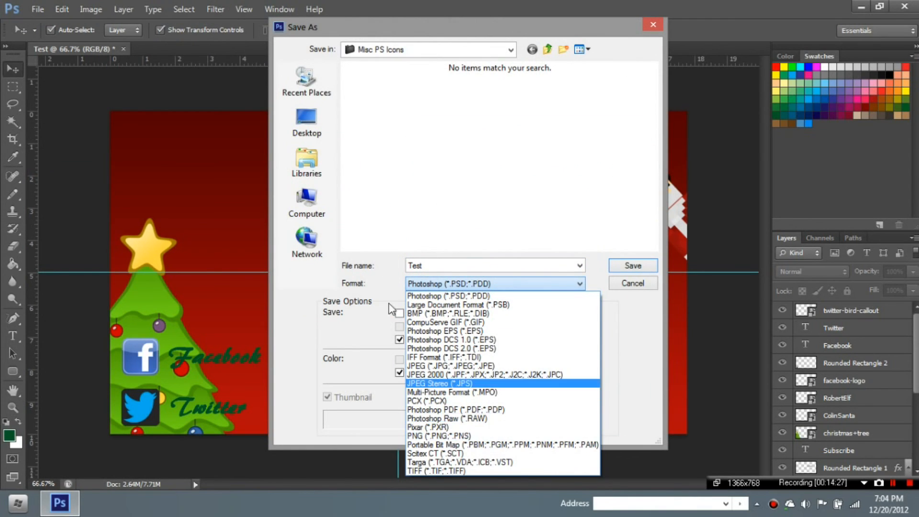
click(390, 283)
click(634, 284)
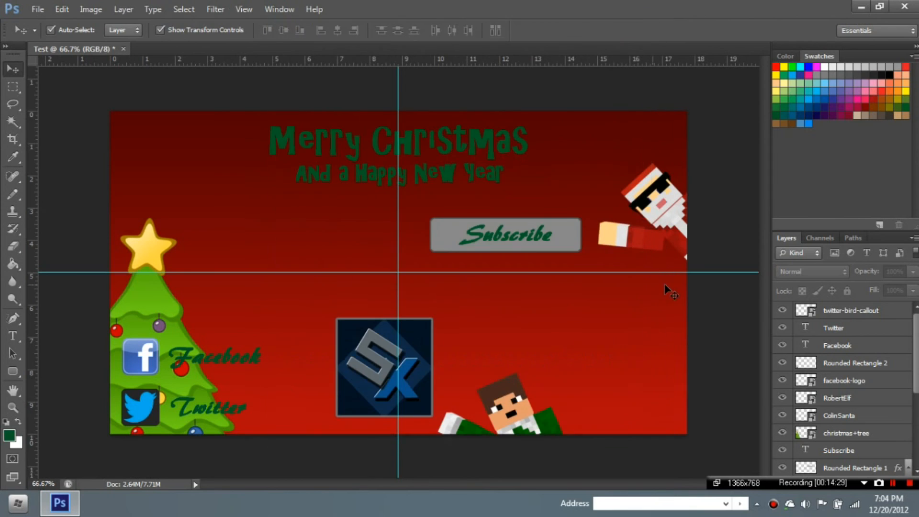